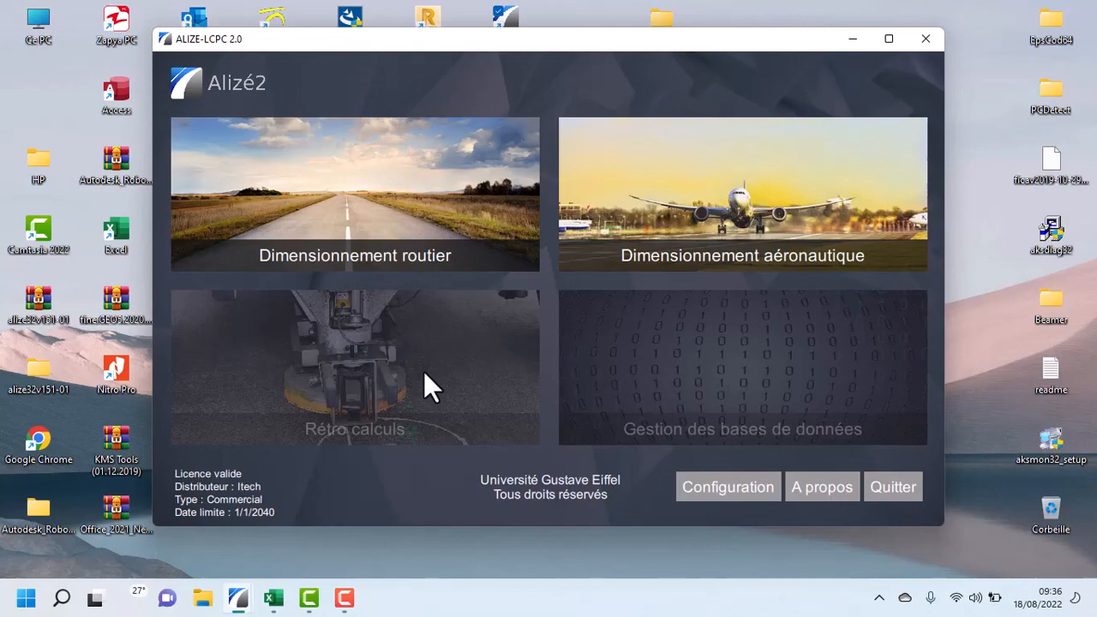
Create a standard road pavement design project under the default project name, filling in the author's initials.
left_click(360, 217)
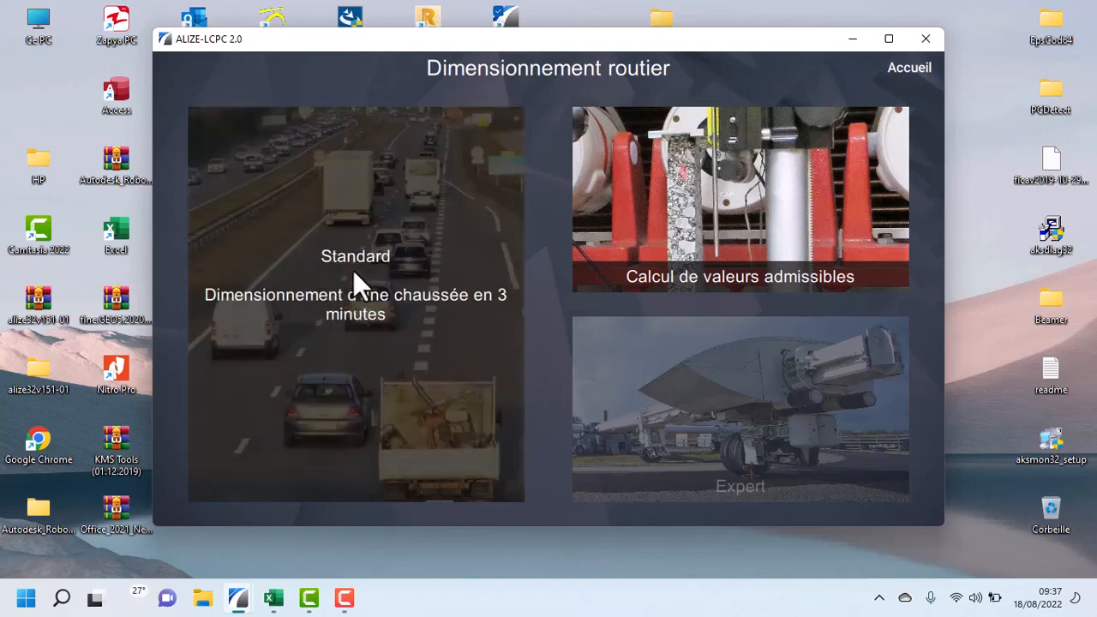
left_click(348, 266)
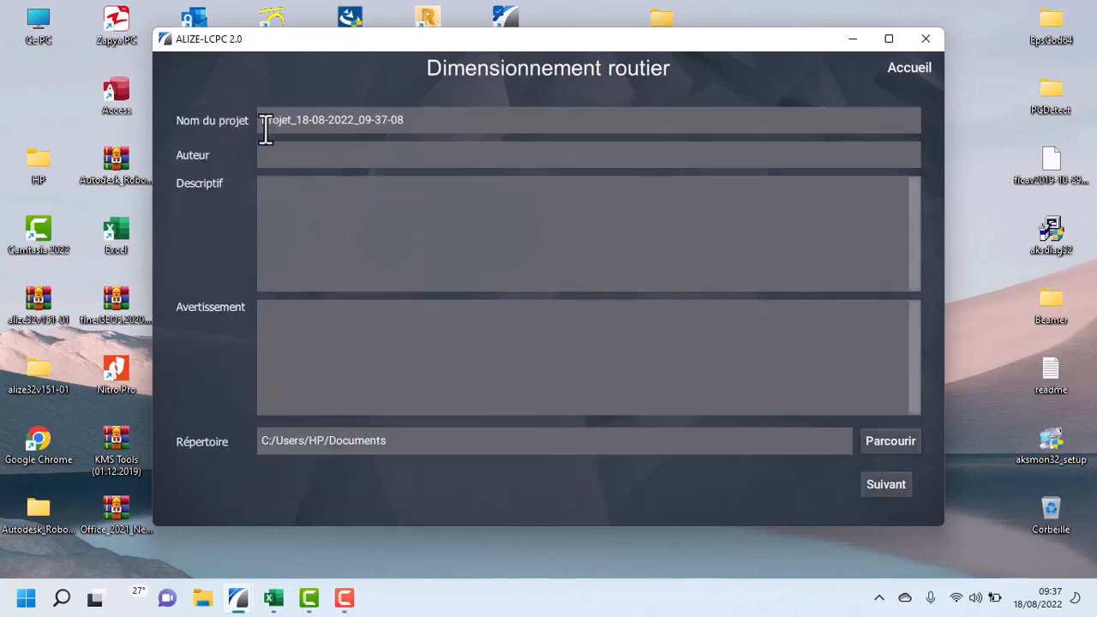
left_click(276, 157)
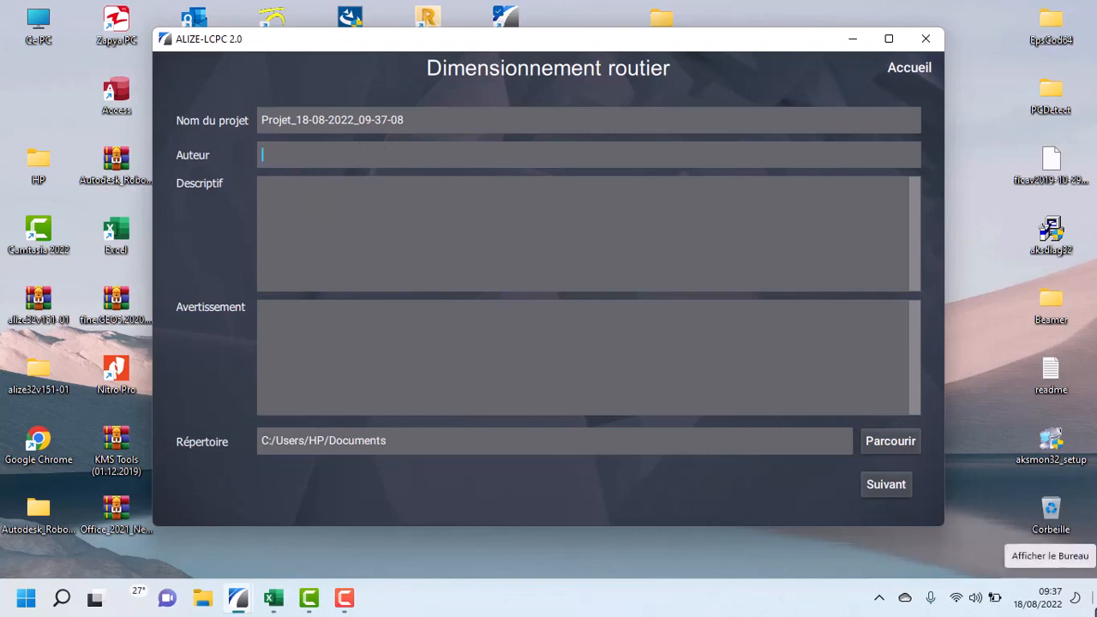
type("BB")
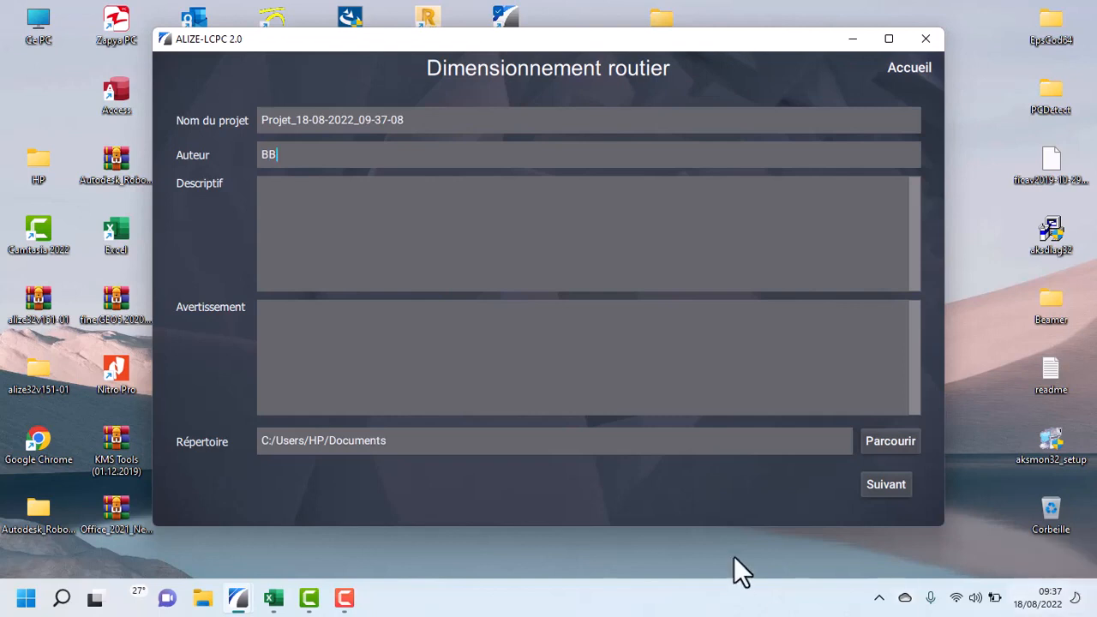
left_click(424, 225)
left_click(396, 347)
left_click(878, 491)
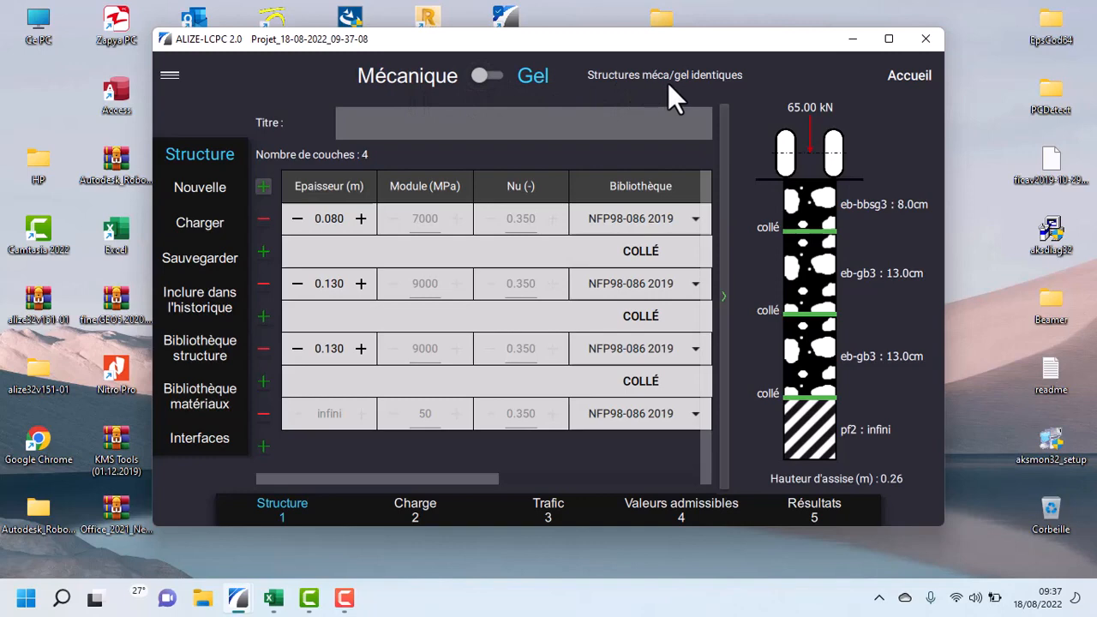
Set the thickness of the first (surface) layer to 0.060 m.
left_click(499, 75)
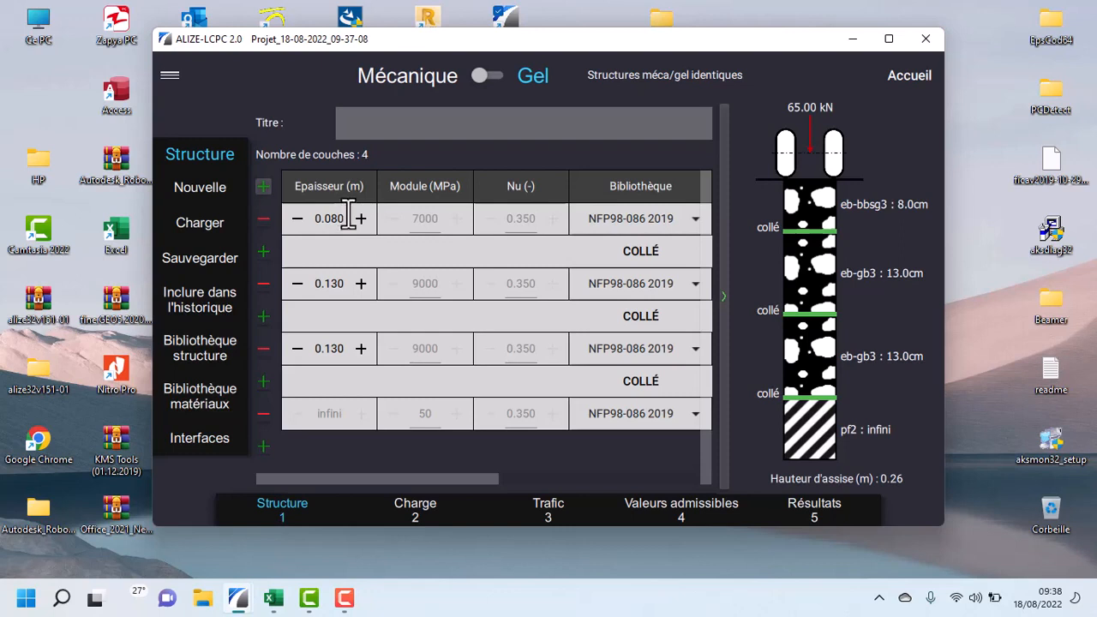
left_click(299, 218)
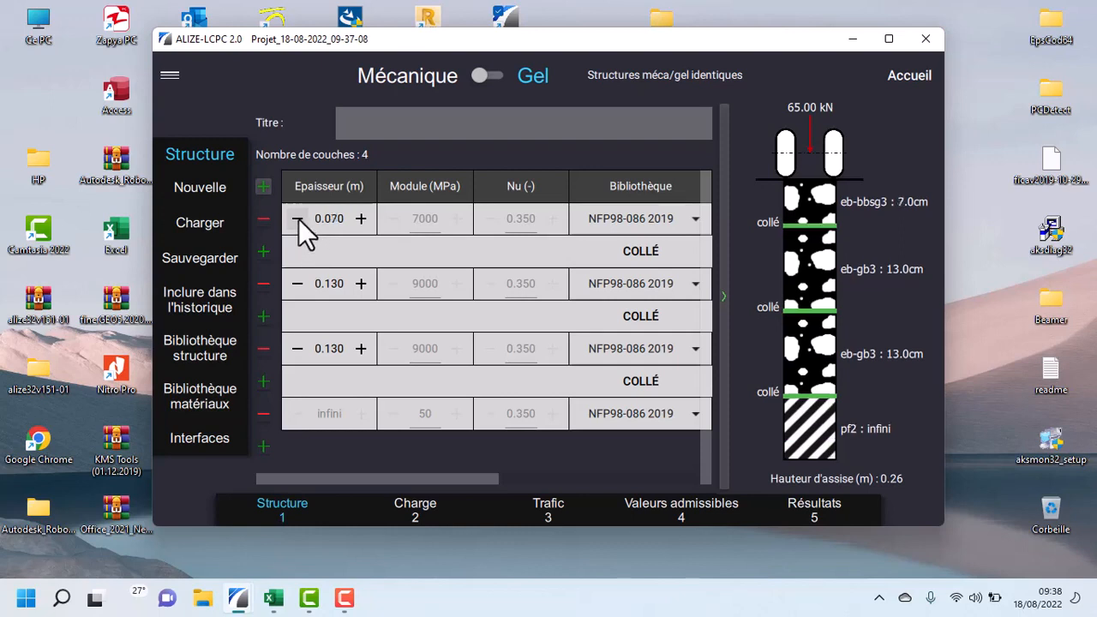
left_click(298, 218)
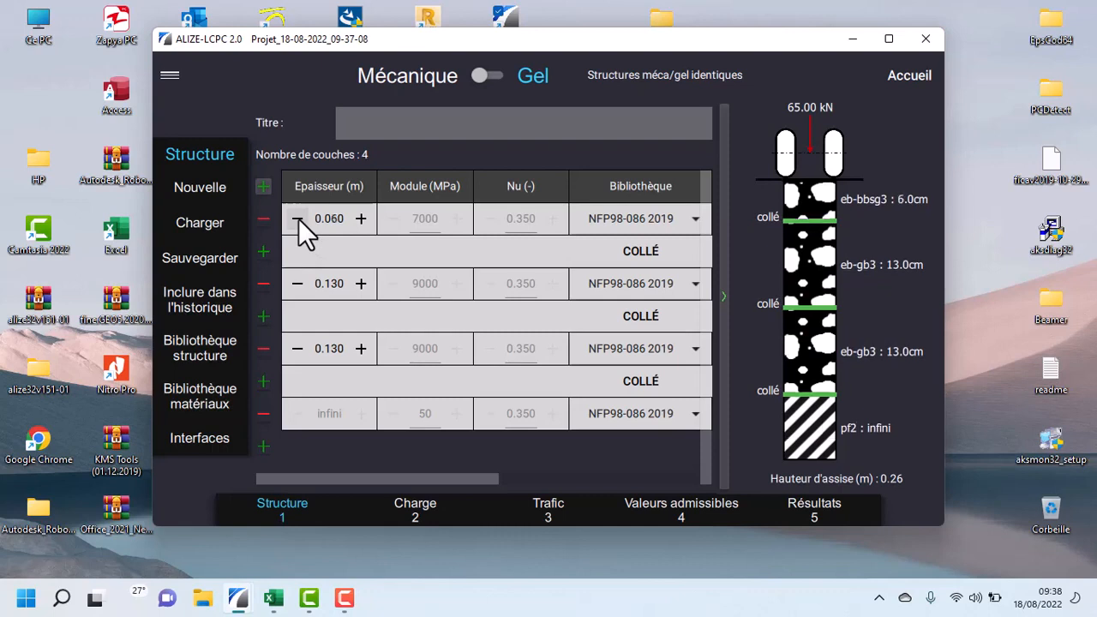
left_click(360, 219)
left_click(361, 219)
left_click(361, 219)
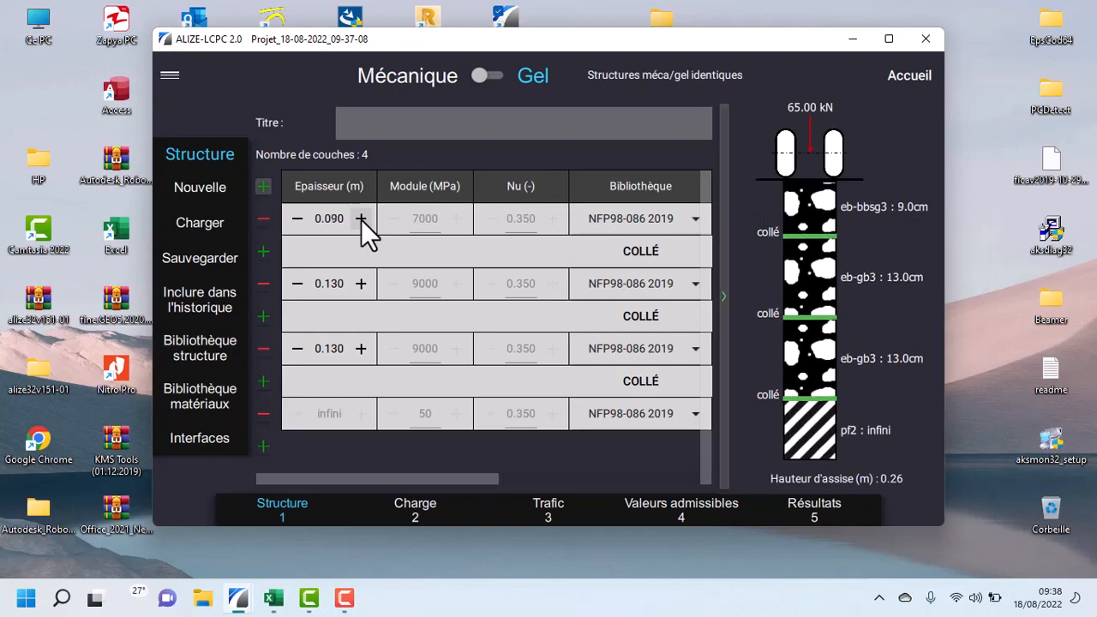
left_click(295, 220)
left_click(296, 220)
left_click(295, 220)
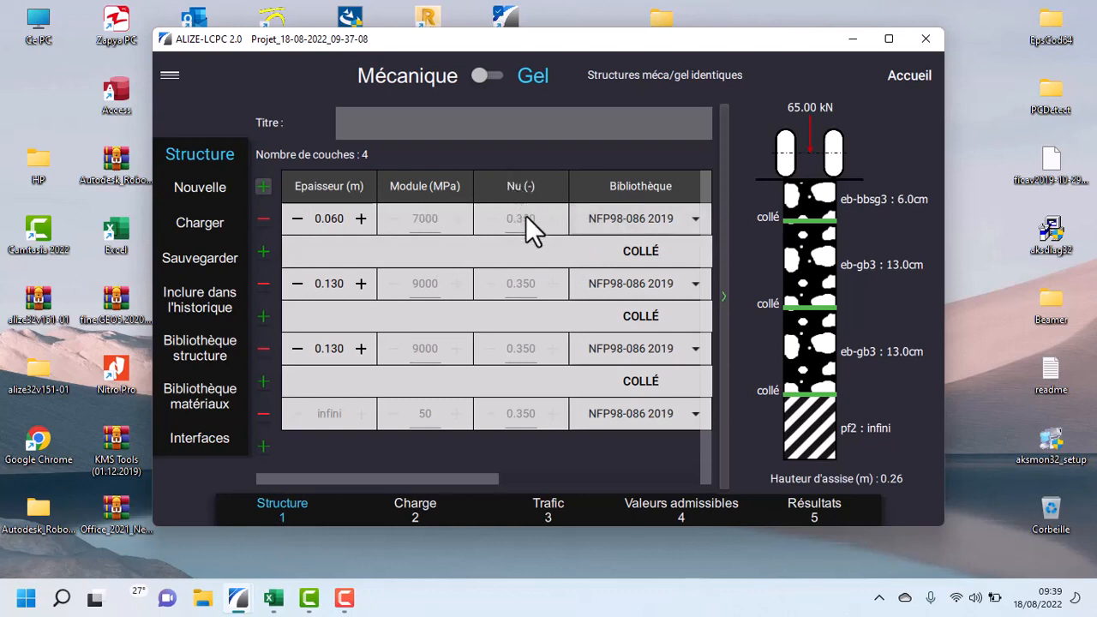
Switch the first layer's material library to autre and set its modulus to 11000 MPa.
left_click(694, 217)
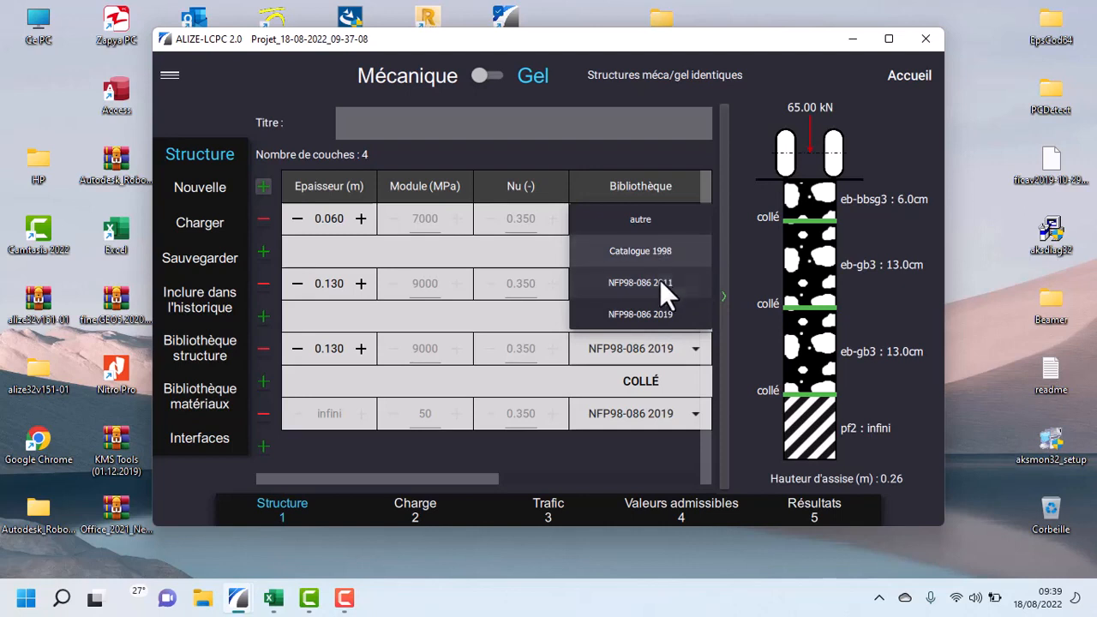
left_click(651, 224)
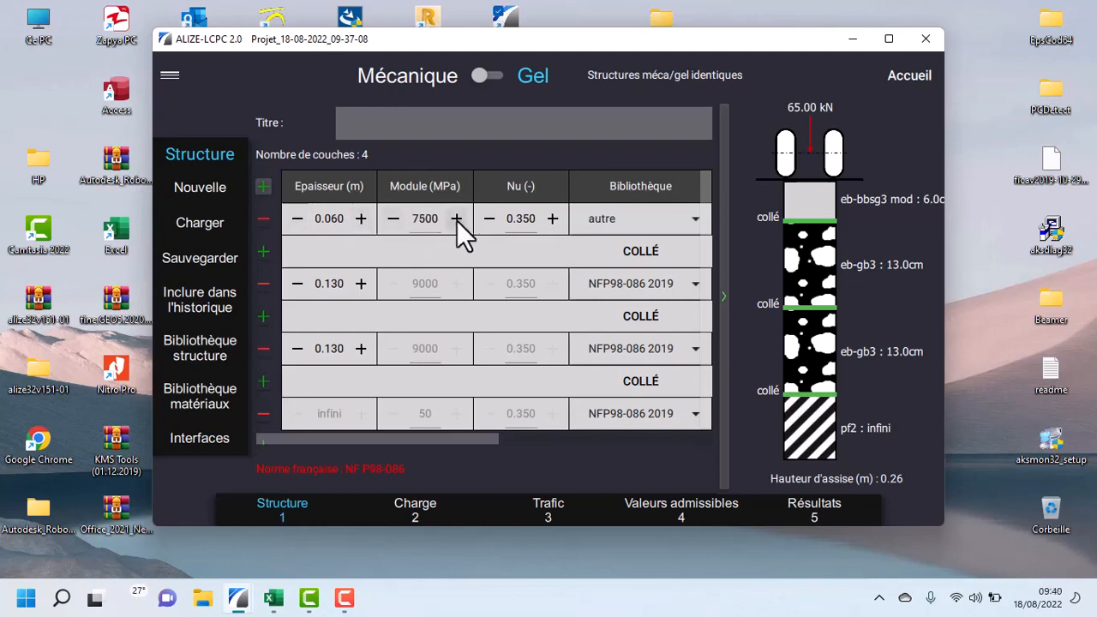
left_click(457, 220)
left_click(457, 220)
left_click(456, 221)
double_click(417, 220)
left_click(456, 218)
left_click(456, 219)
left_click(456, 219)
left_click(456, 219)
left_click(456, 218)
left_click(456, 218)
left_click(428, 219)
double_click(422, 219)
type("11000")
Give the second layer a thickness of 0.140 m, the autre library and a modulus of 11000 MPa.
left_click(360, 286)
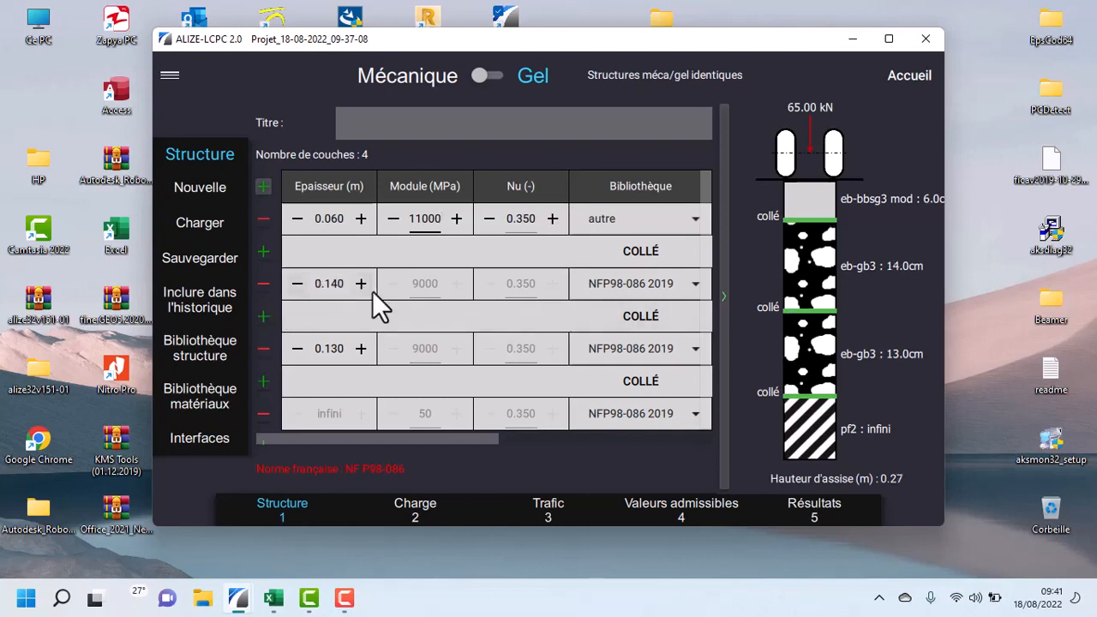
left_click(694, 284)
left_click(670, 289)
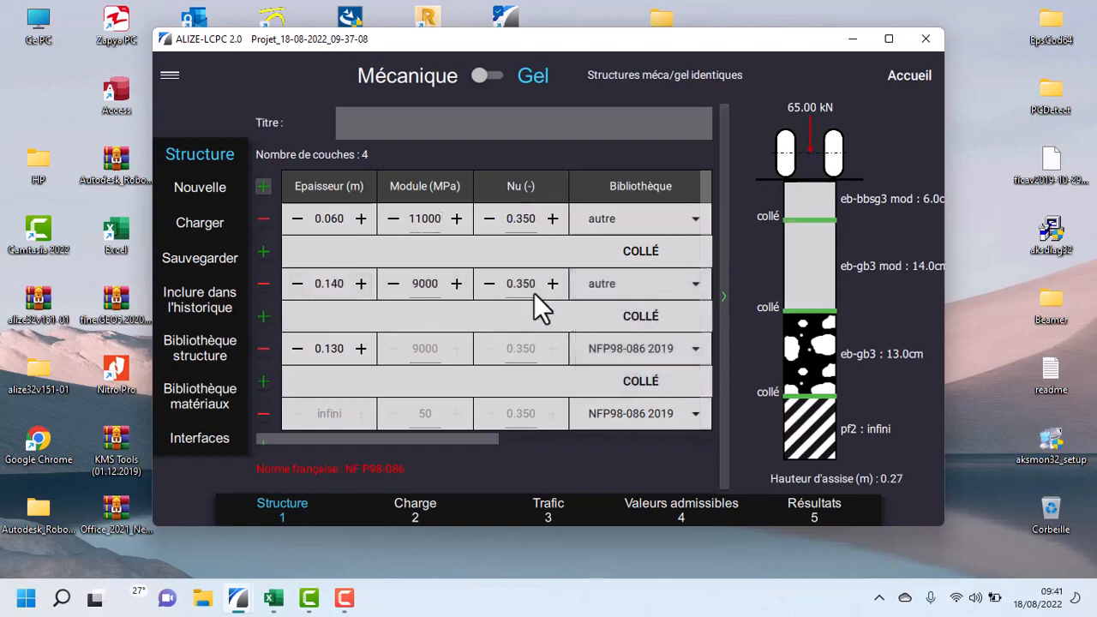
double_click(424, 284)
type("11000")
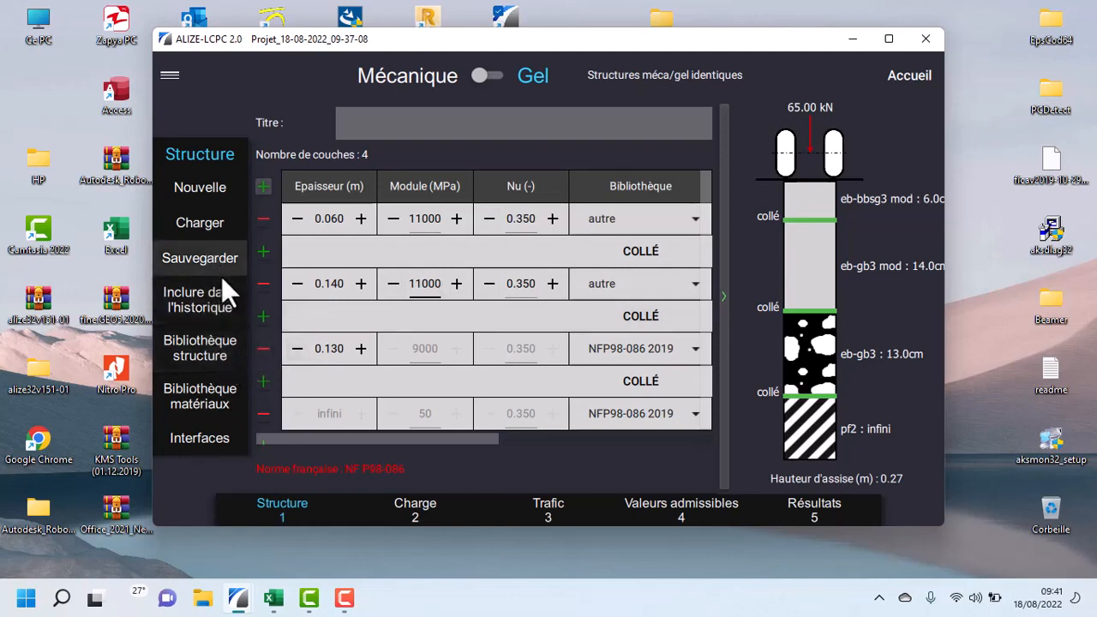
Open the library of catalogue 1998 pavement structures and acknowledge its notice.
left_click(197, 354)
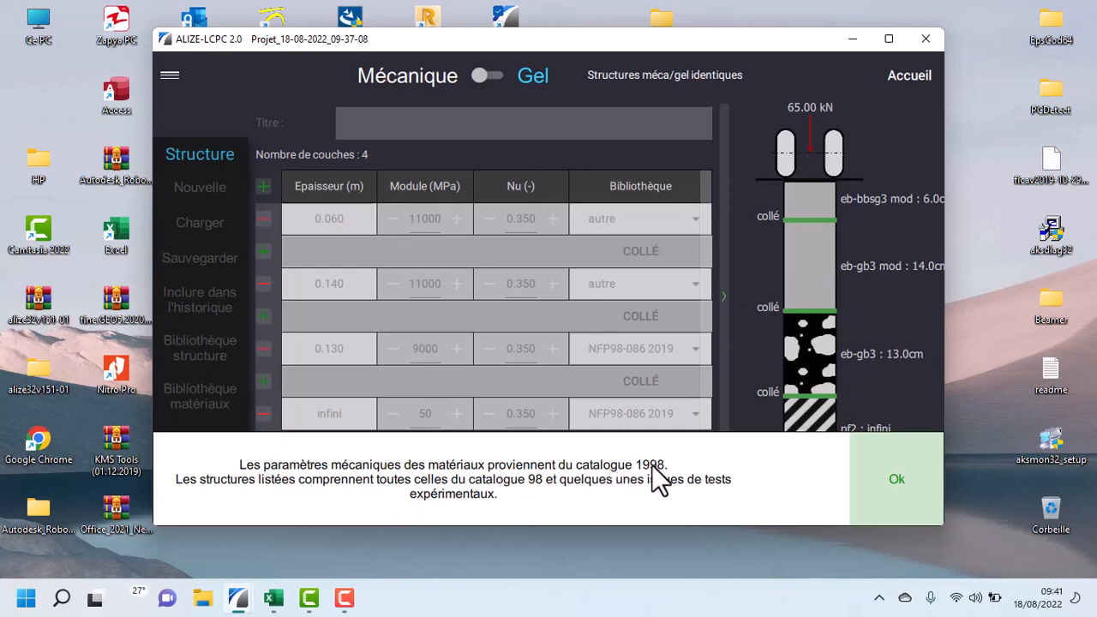
left_click(906, 480)
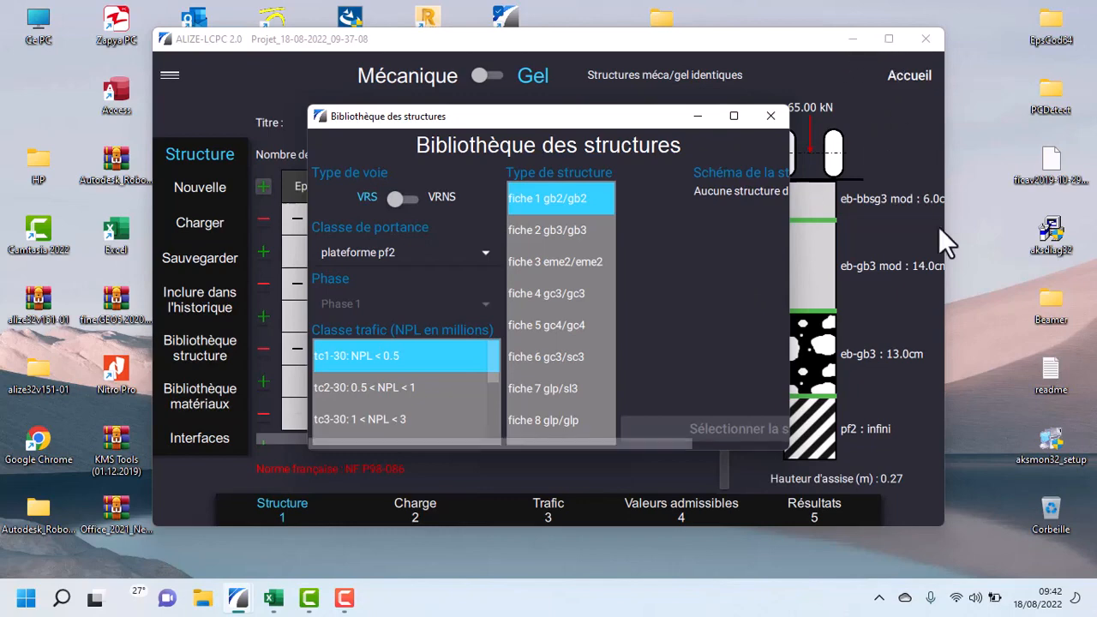
Switch to Alizé-Lcpc v1.5 and open its base road module.
left_click(1093, 609)
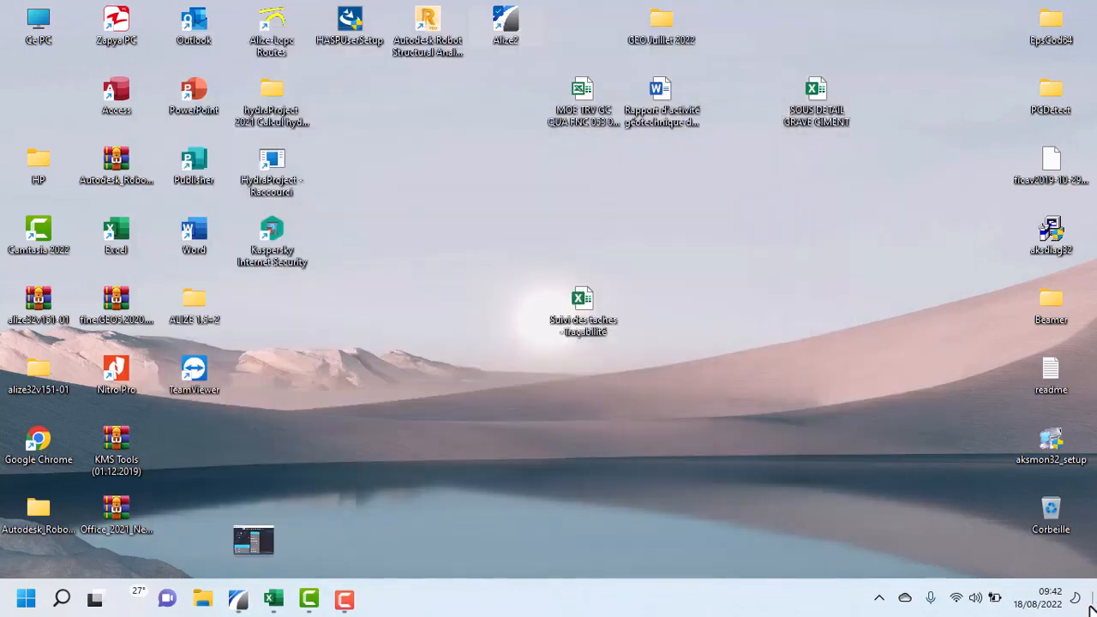
double_click(275, 46)
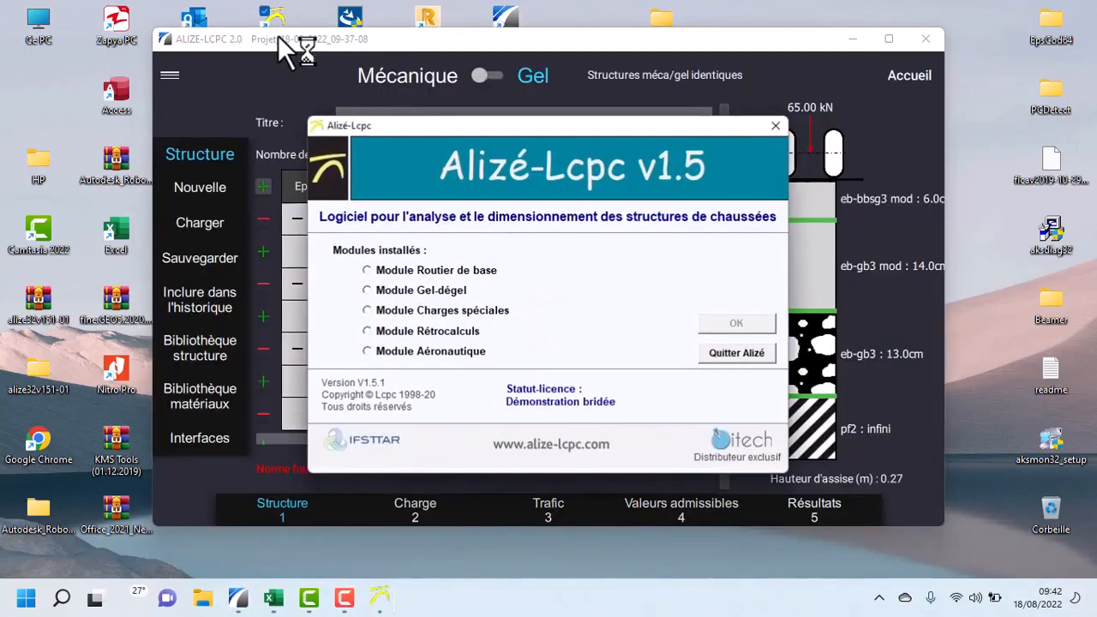
left_click(742, 325)
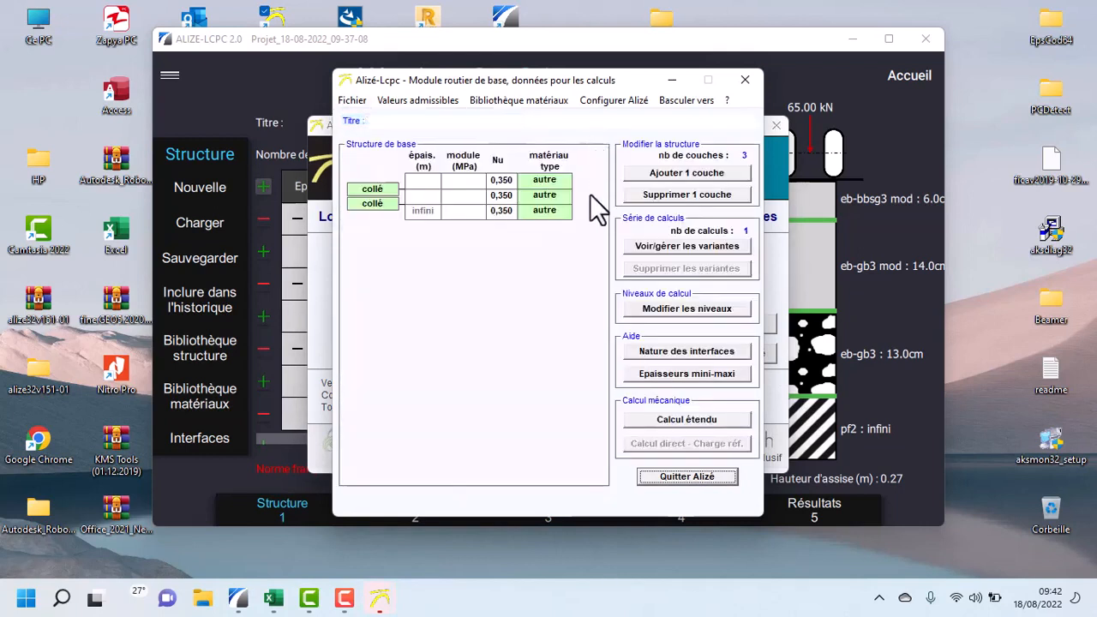
Set the first layer's thickness to 0,06 m and its modulus to 5400 MPa in the base structure.
left_click(433, 182)
type("0,0")
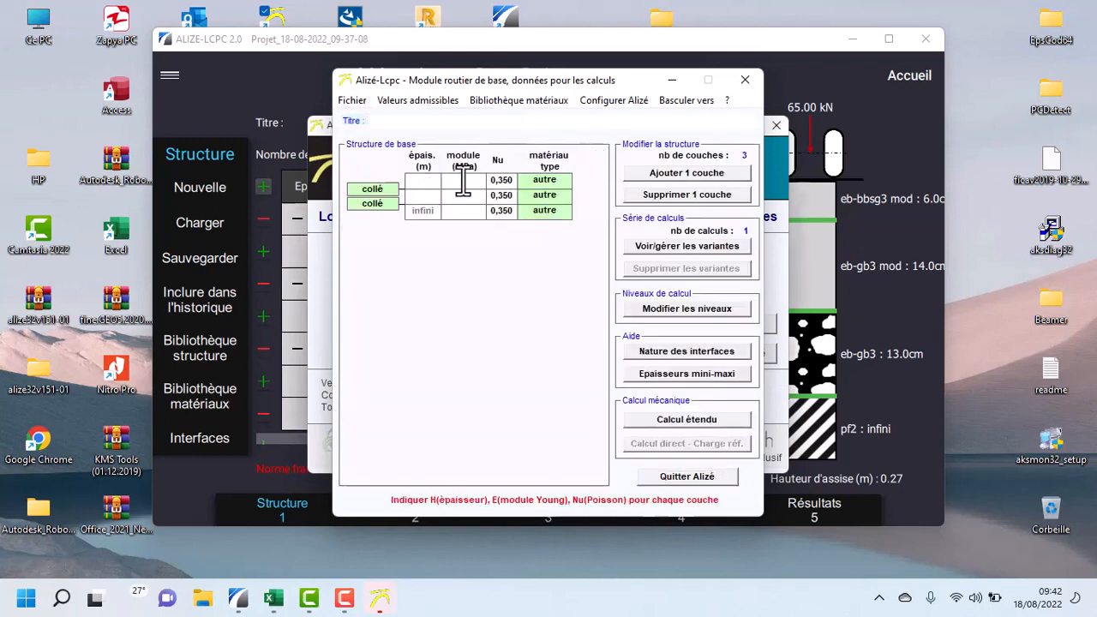
type("6")
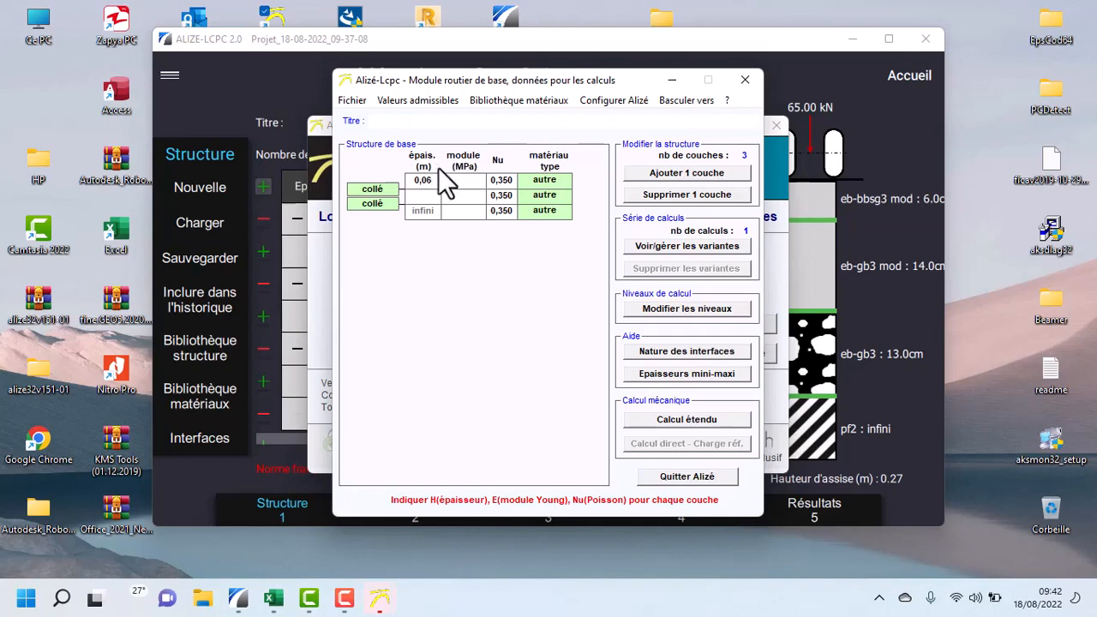
left_click(466, 180)
type("5400")
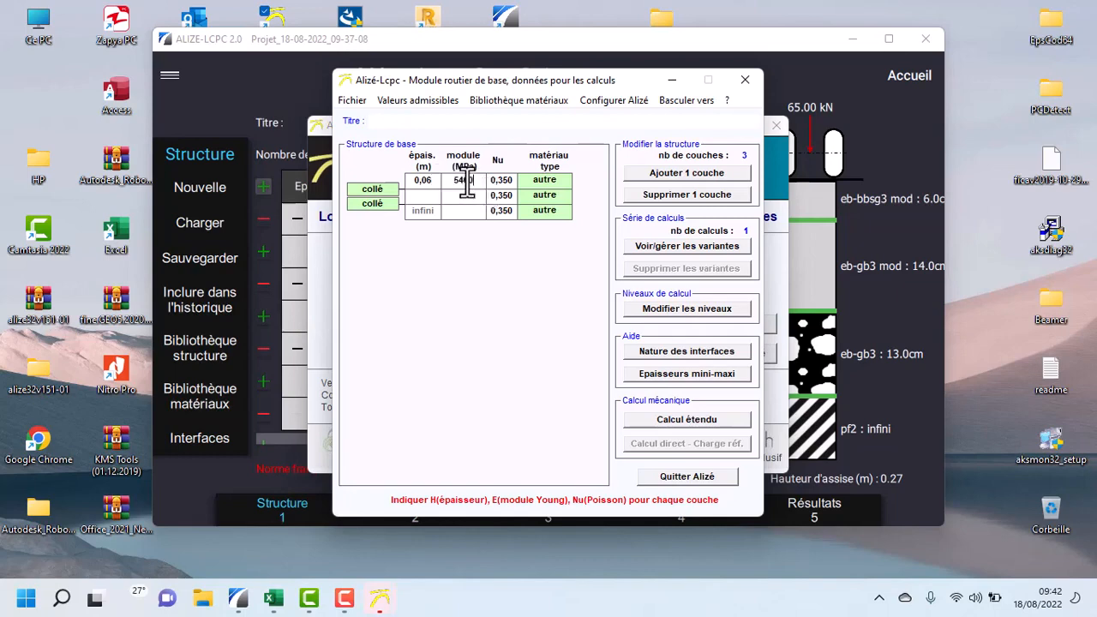
Examine the untreated gravel values for flexible structures in the standard materials library, and close Alizé-Lcpc v1.5.
left_click(555, 182)
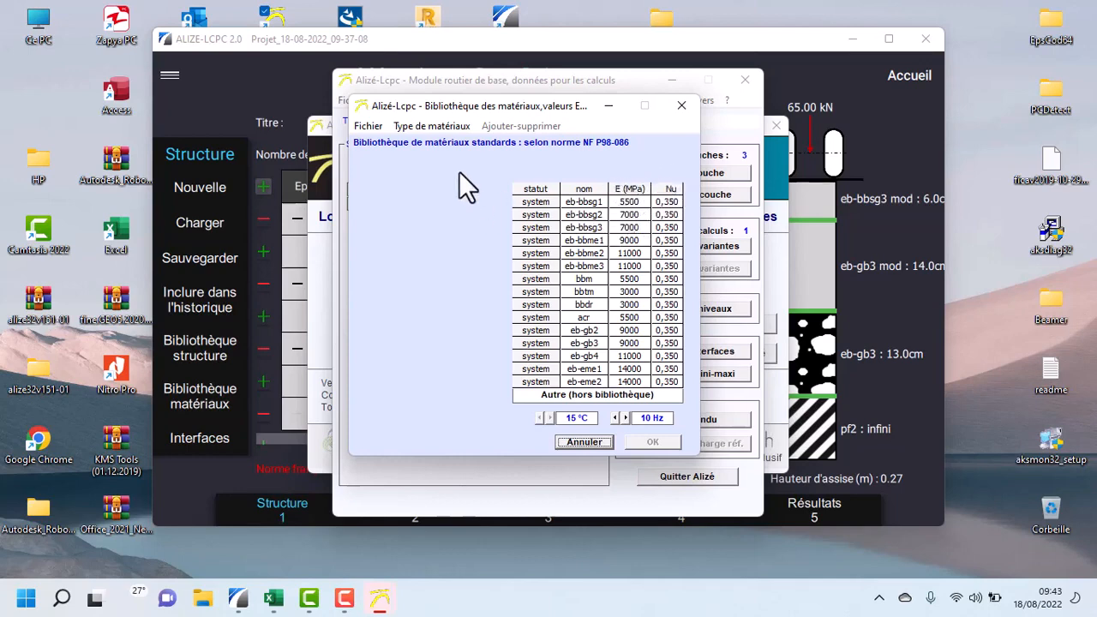
left_click(436, 127)
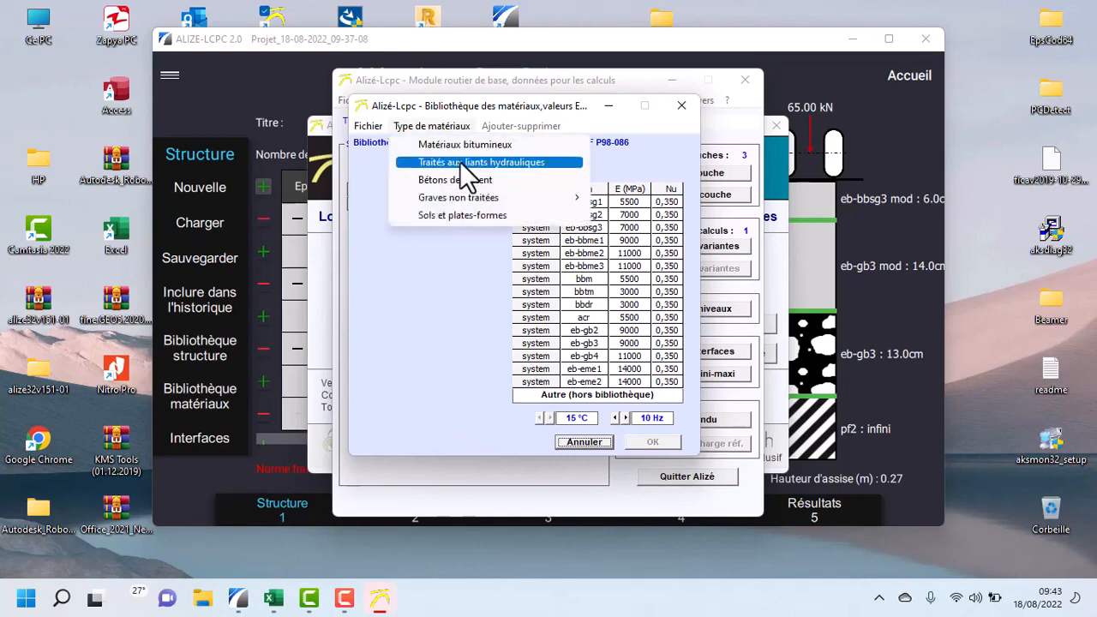
mouse_move(467, 200)
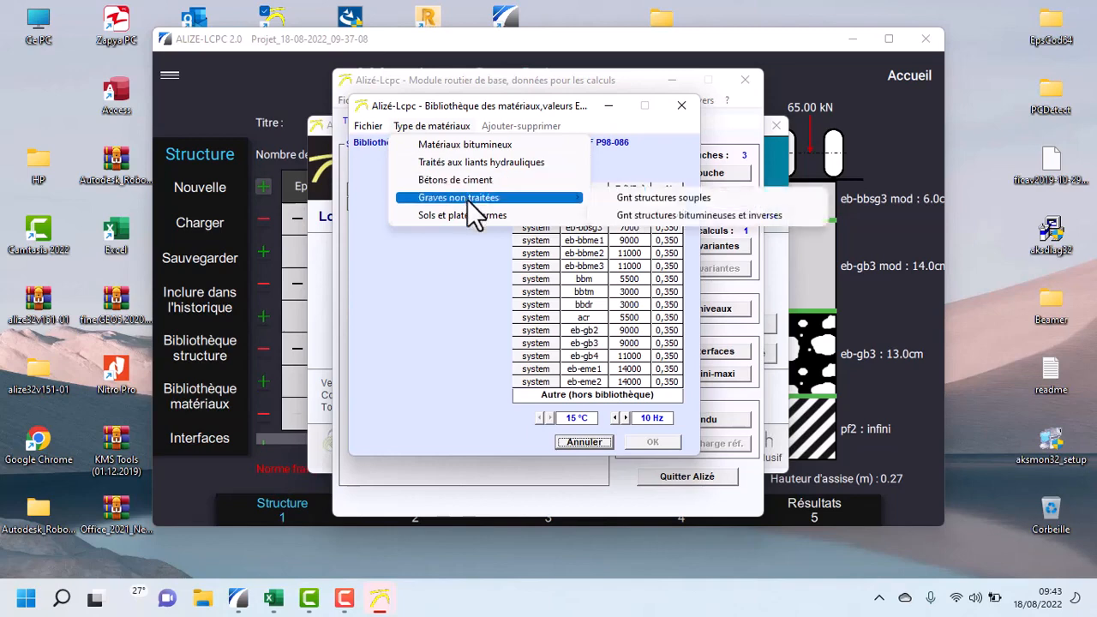
left_click(635, 198)
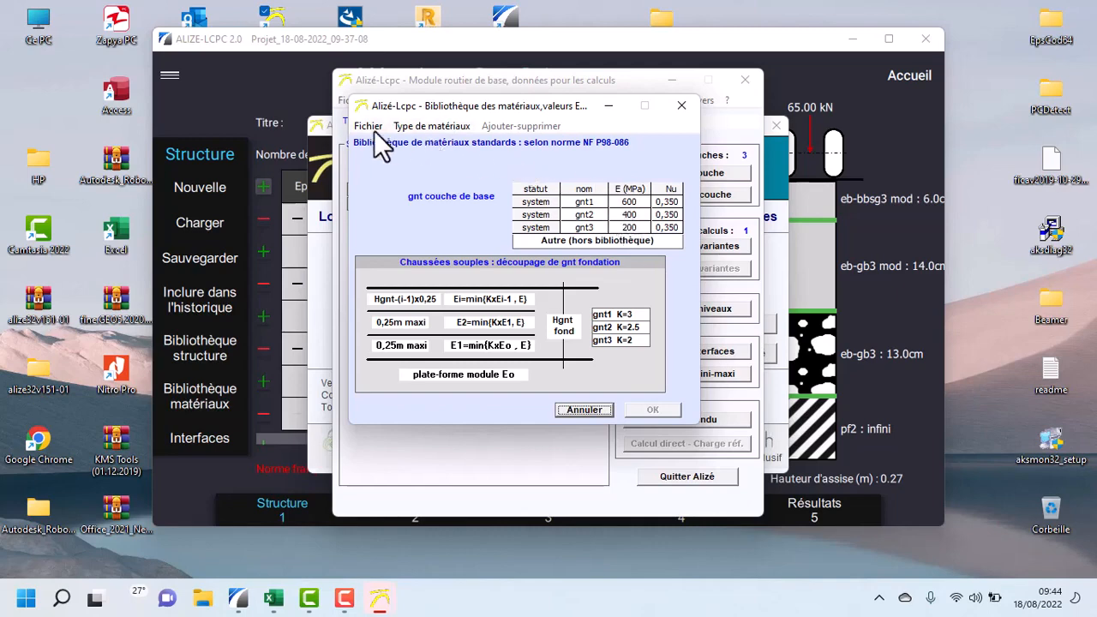
left_click(681, 106)
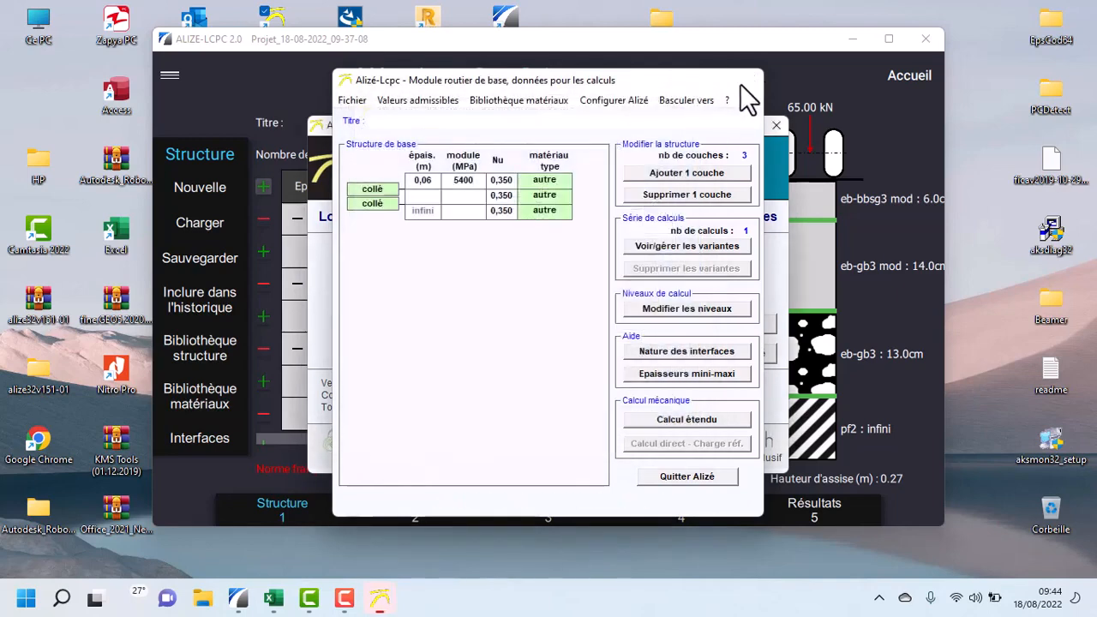
left_click(743, 81)
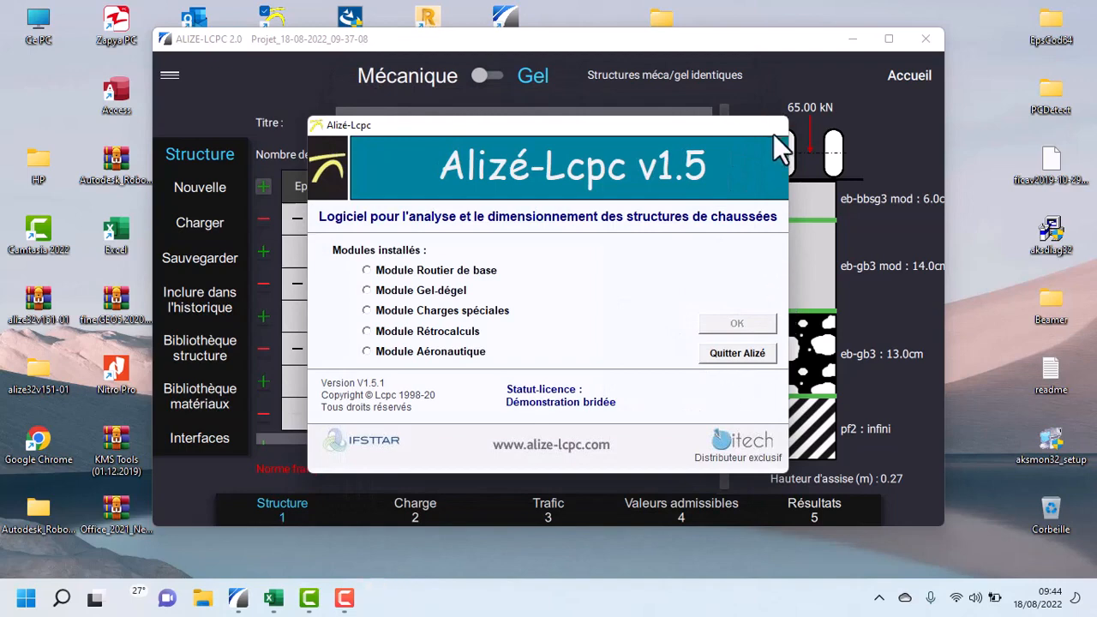
left_click(776, 126)
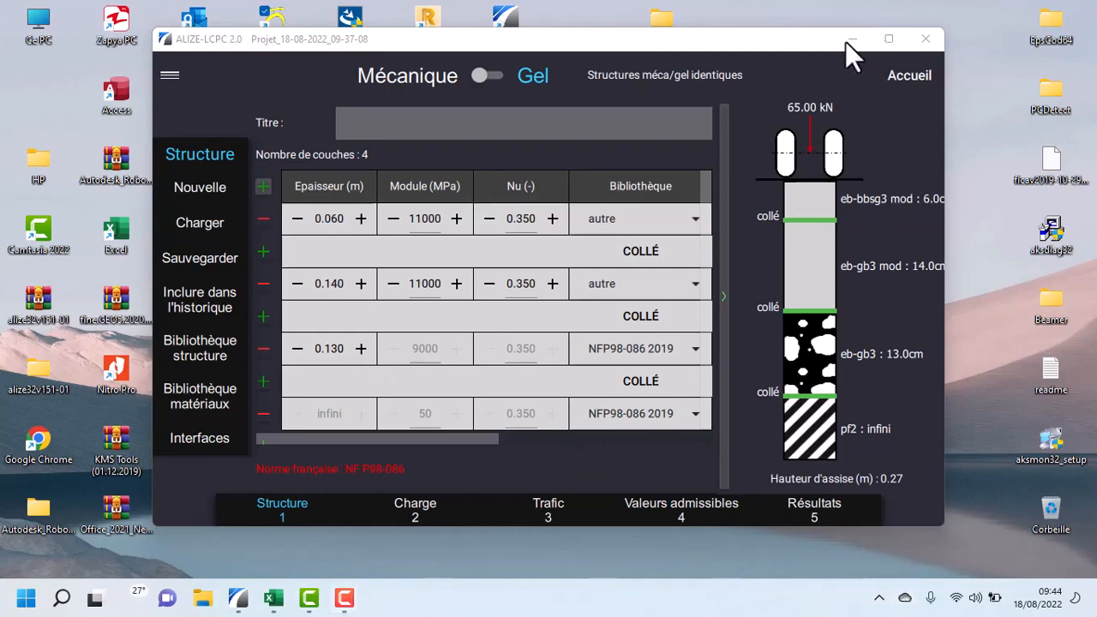
left_click(96, 602)
left_click(94, 602)
left_click(1094, 598)
left_click(1094, 598)
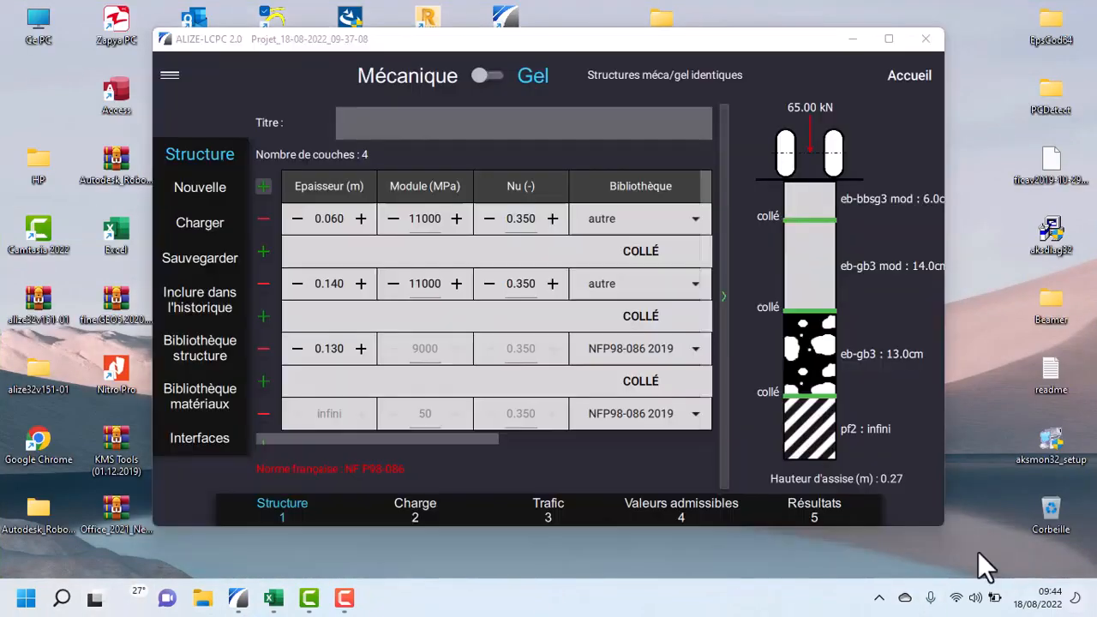
mouse_move(343, 609)
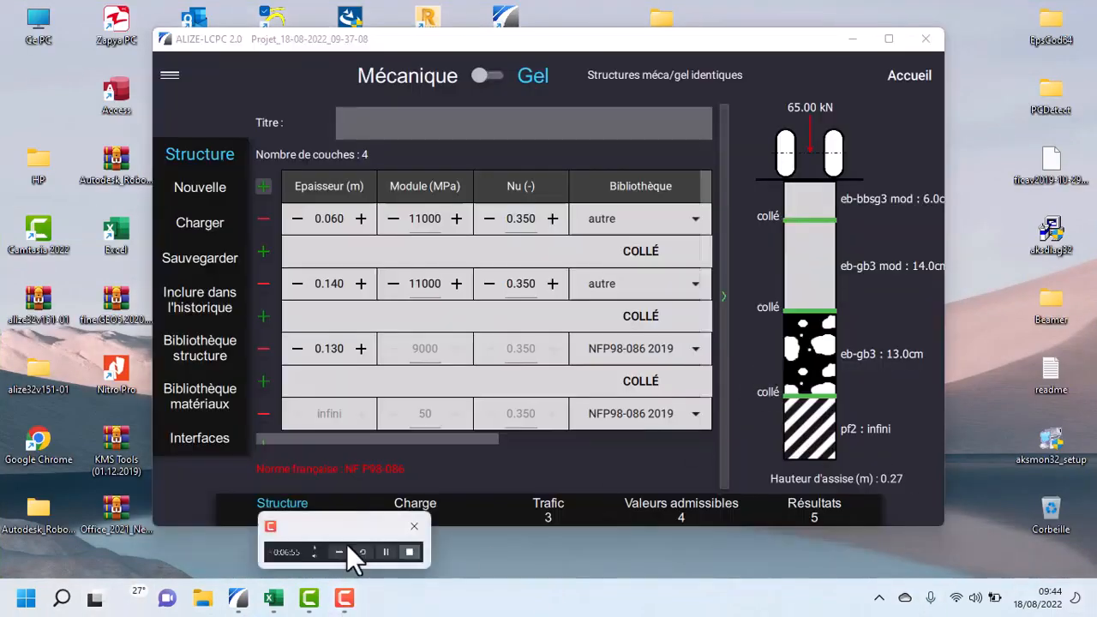
mouse_move(343, 532)
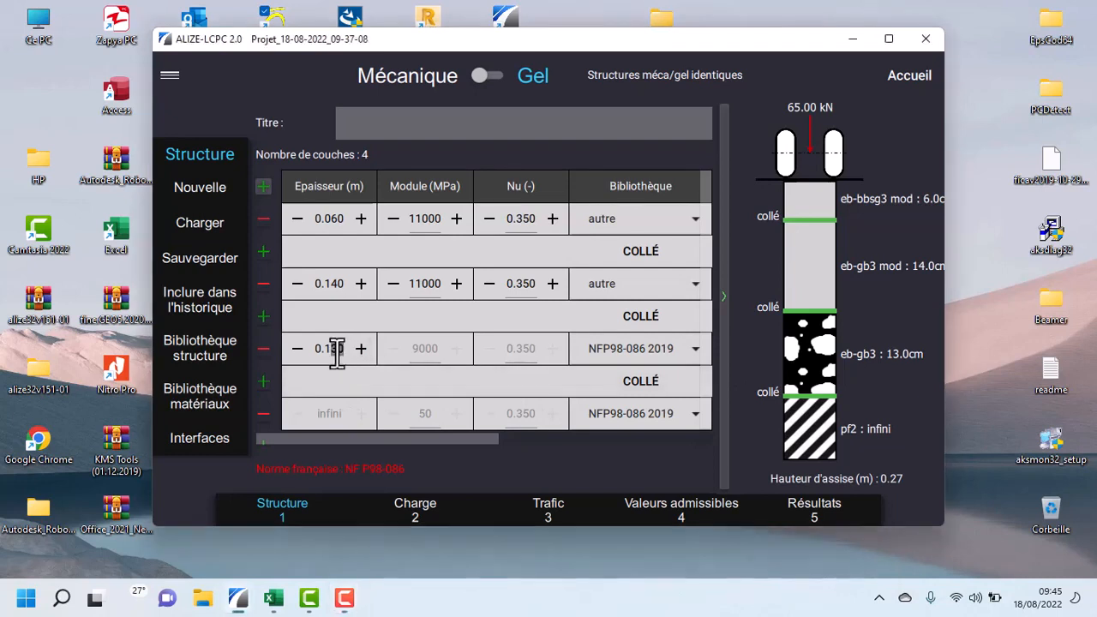
Set the third layer's thickness to 0.25 m in the Alizé2 structure.
left_click_drag(343, 352, 317, 353)
key("BackSpace")
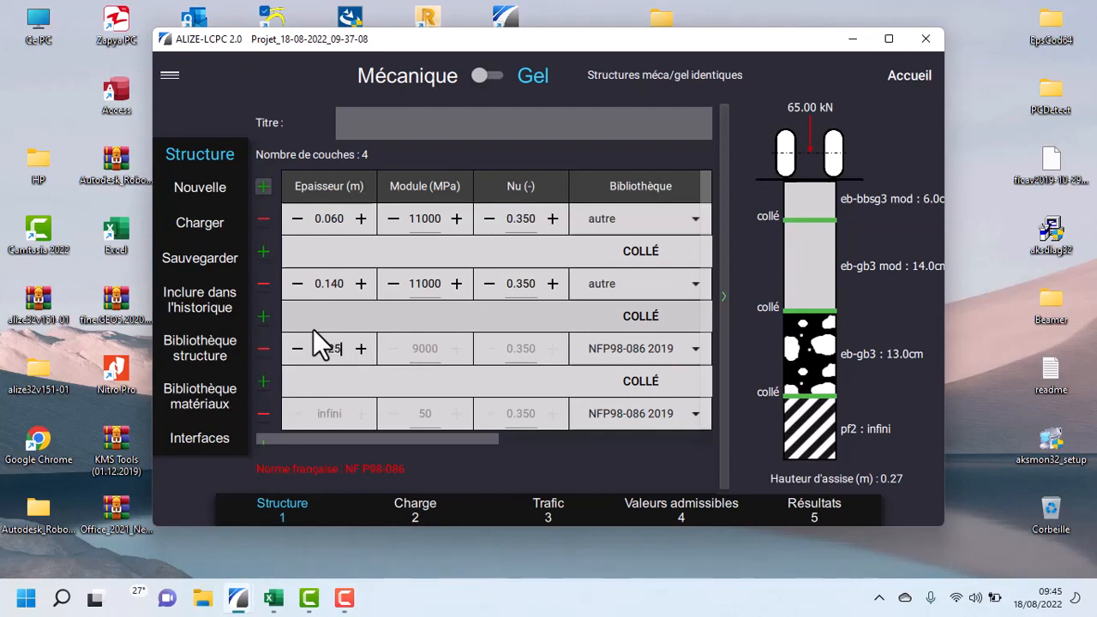
type("0.25")
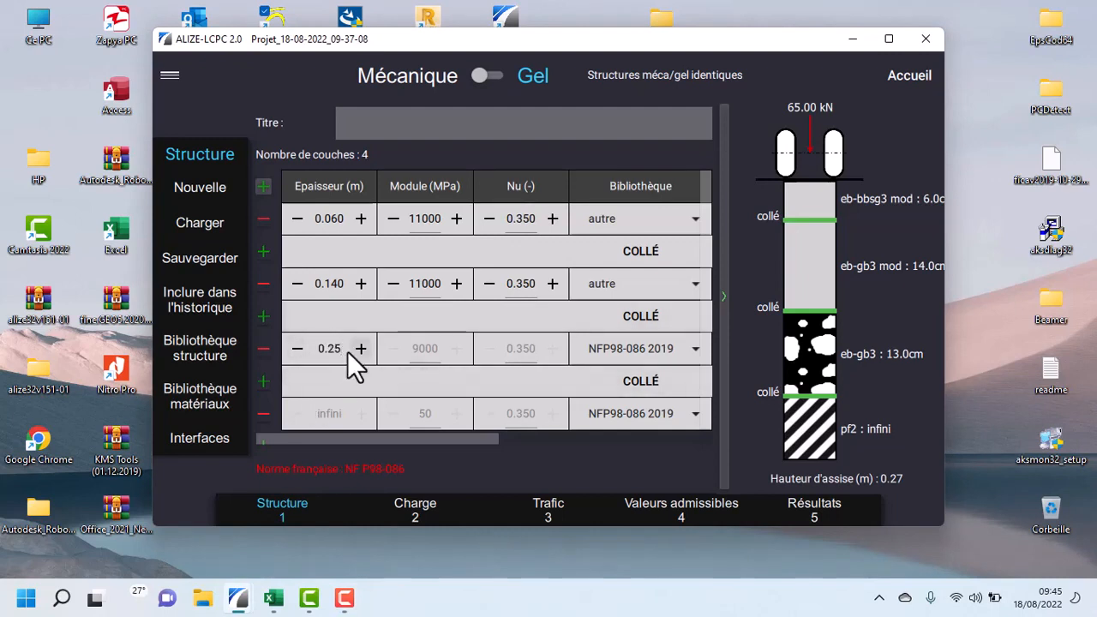
Switch the third layer's material library to autre and set its modulus to 400 MPa.
left_click(641, 348)
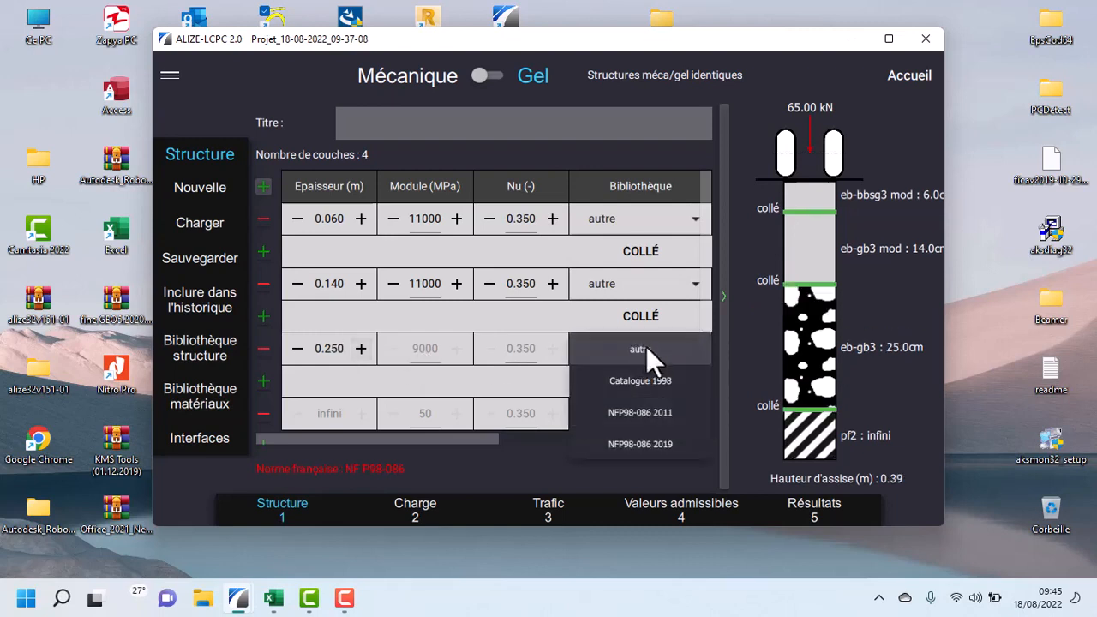
left_click(648, 351)
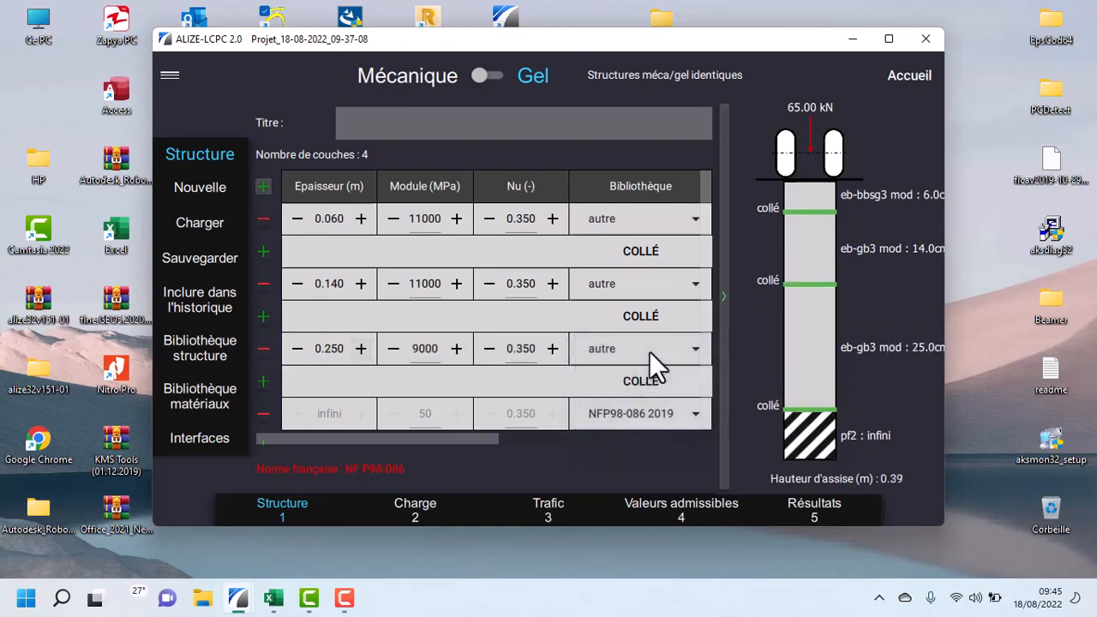
double_click(424, 342)
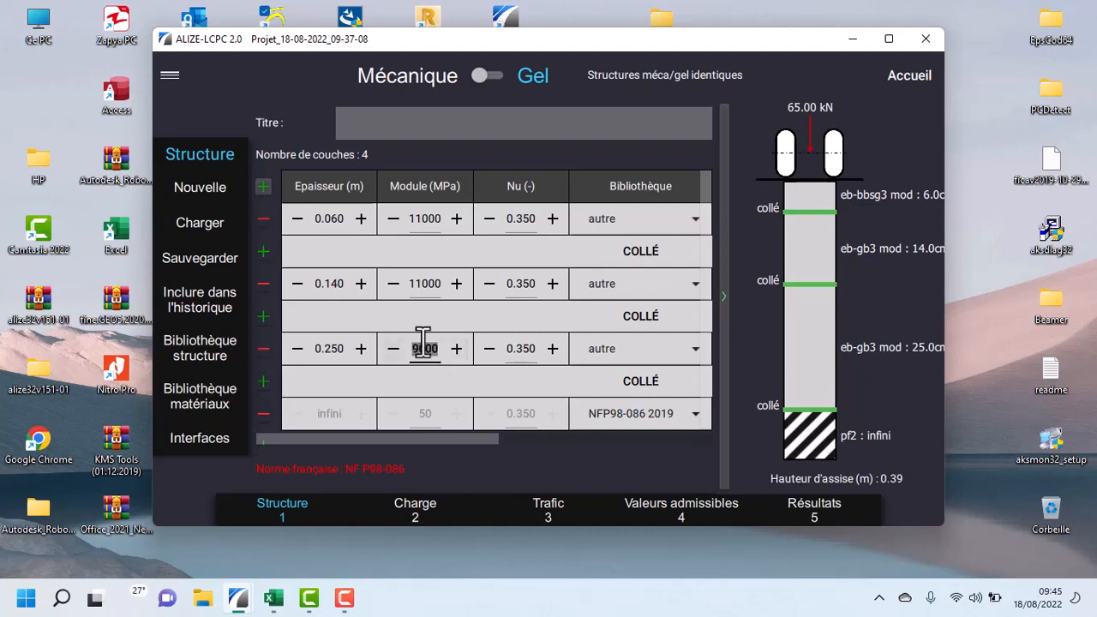
type("400")
Switch the material library of the infinite bottom layer to autre so its modulus can be edited.
left_click(688, 410)
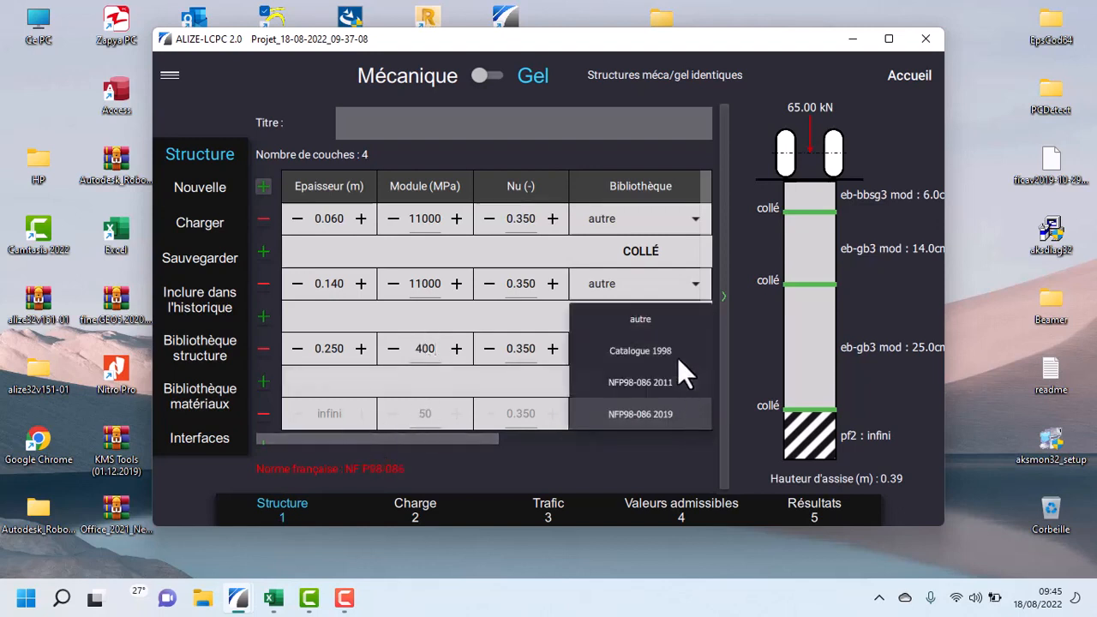
left_click(665, 328)
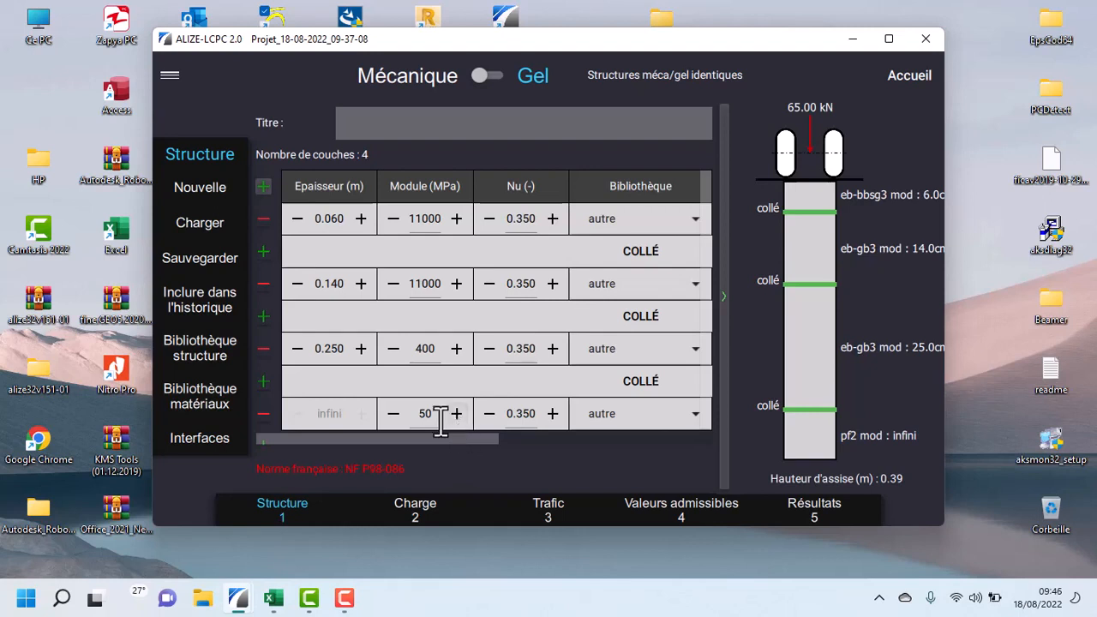
left_click_drag(437, 418, 419, 417)
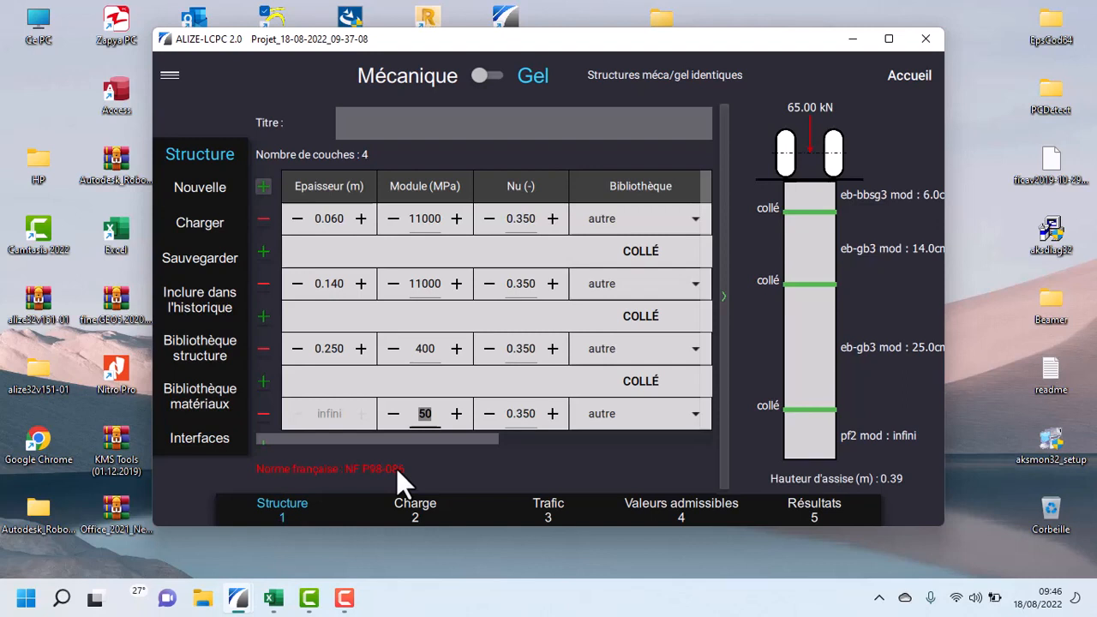
left_click(407, 381)
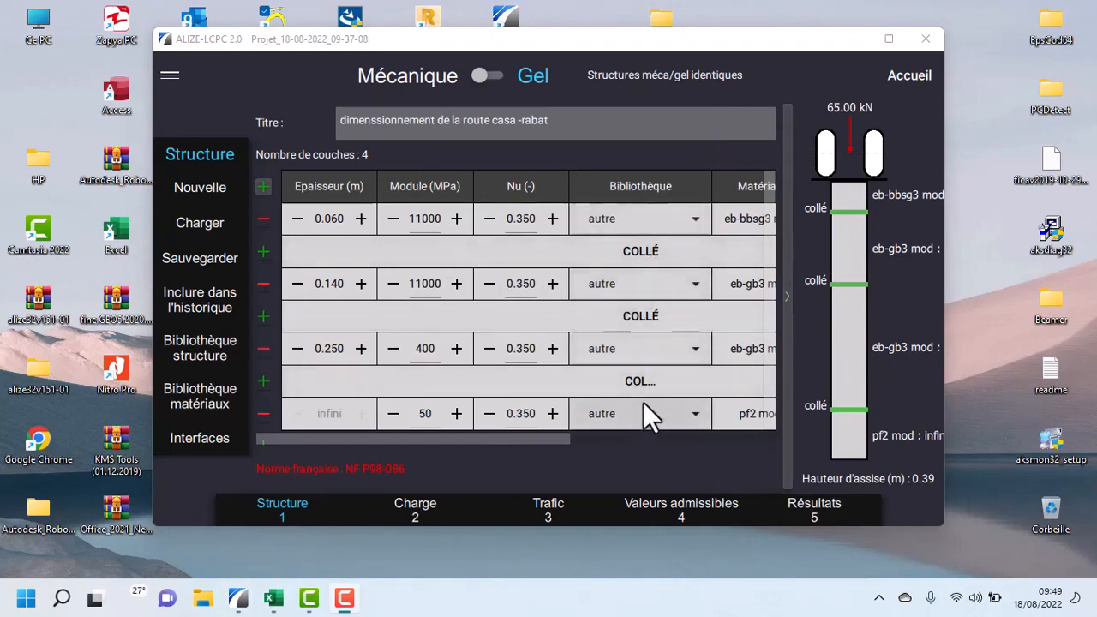
Examine the standard's interface conditions for flexible, bituminous and mixed-structure pavements.
left_click(206, 439)
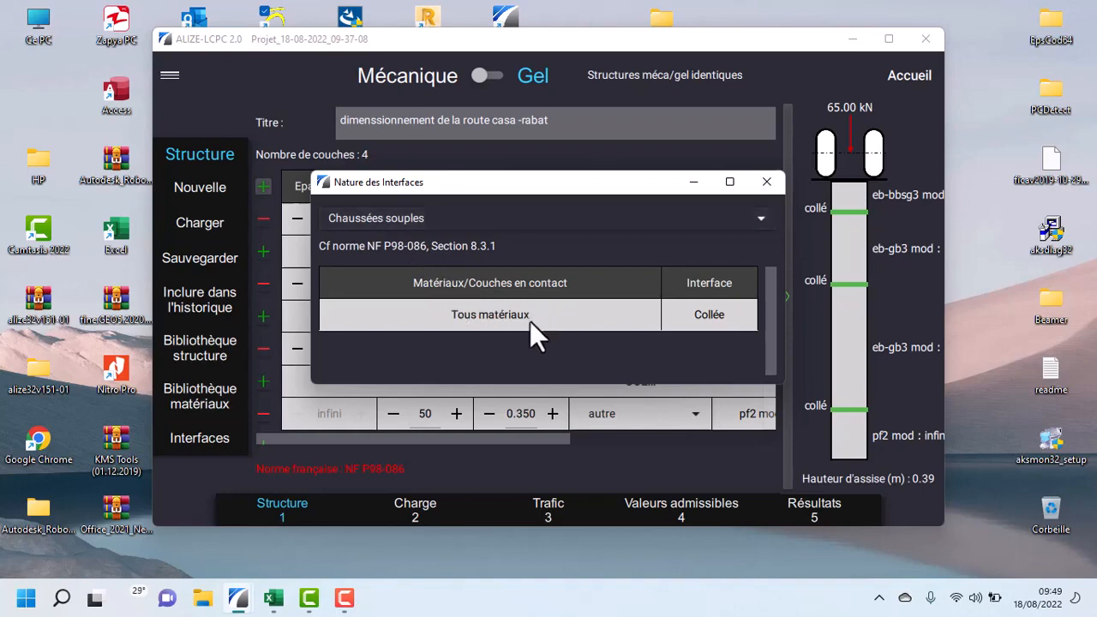
left_click(762, 217)
left_click(563, 247)
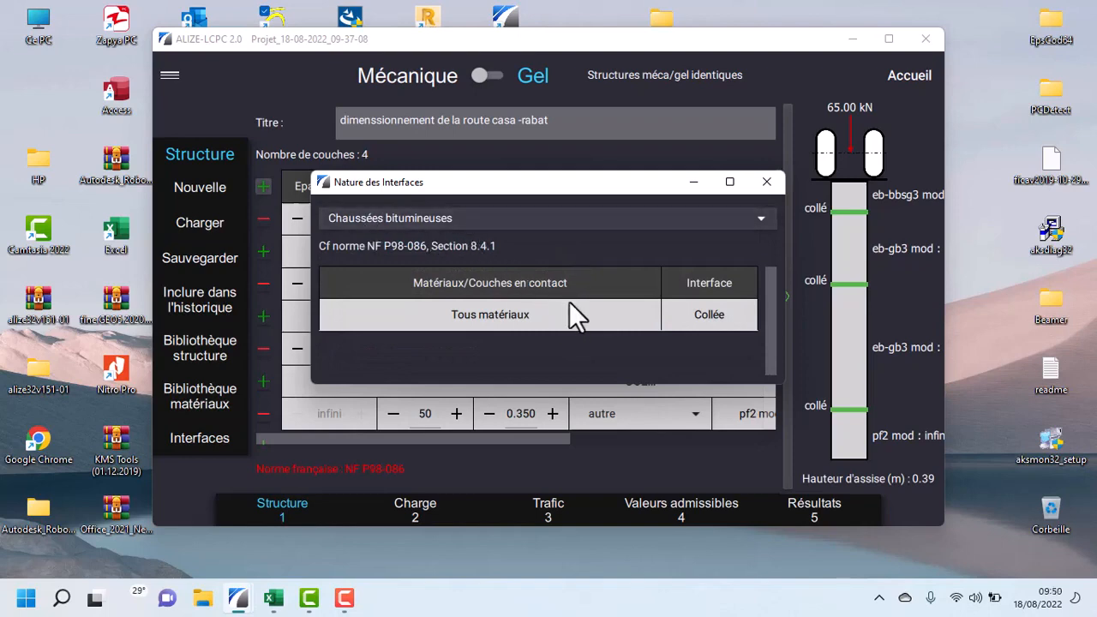
left_click(601, 218)
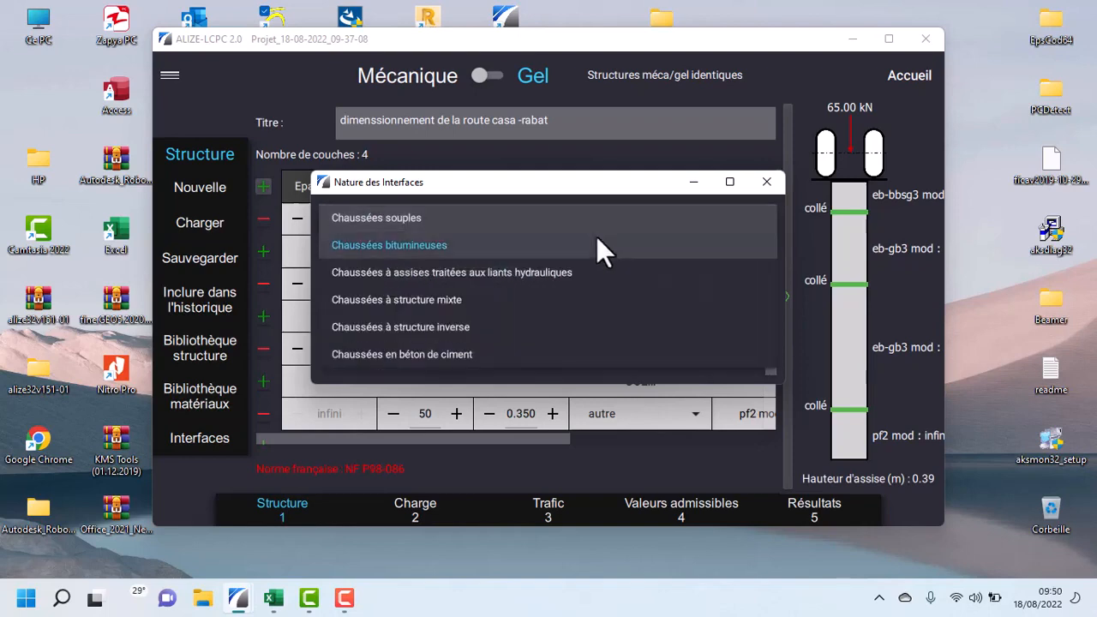
left_click(573, 307)
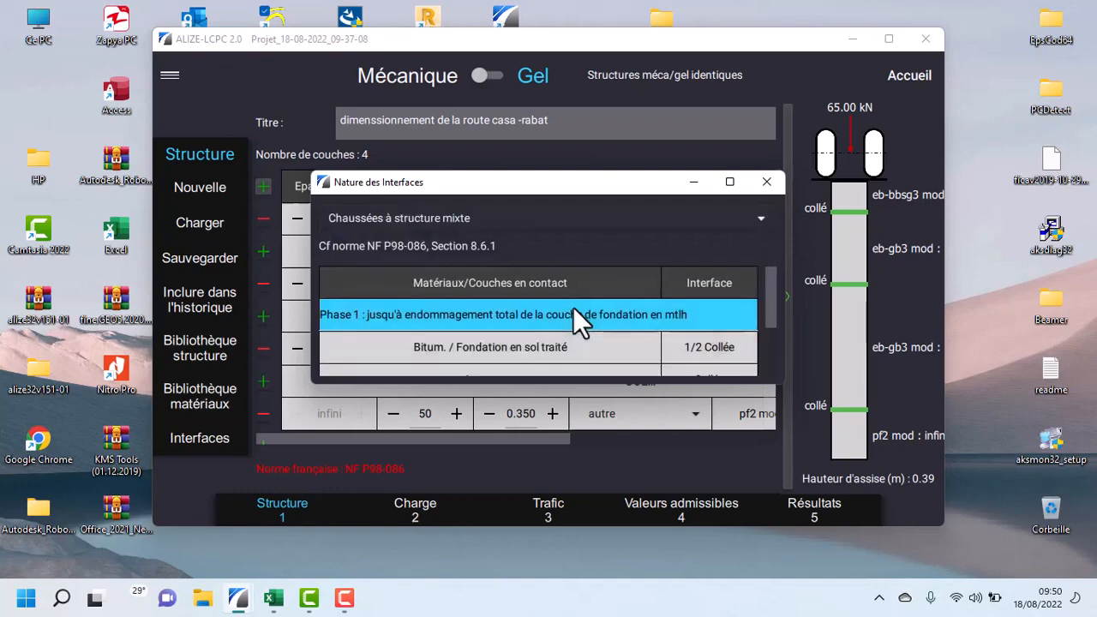
scroll(599, 335, "down", 3)
scroll(599, 334, "up", 3)
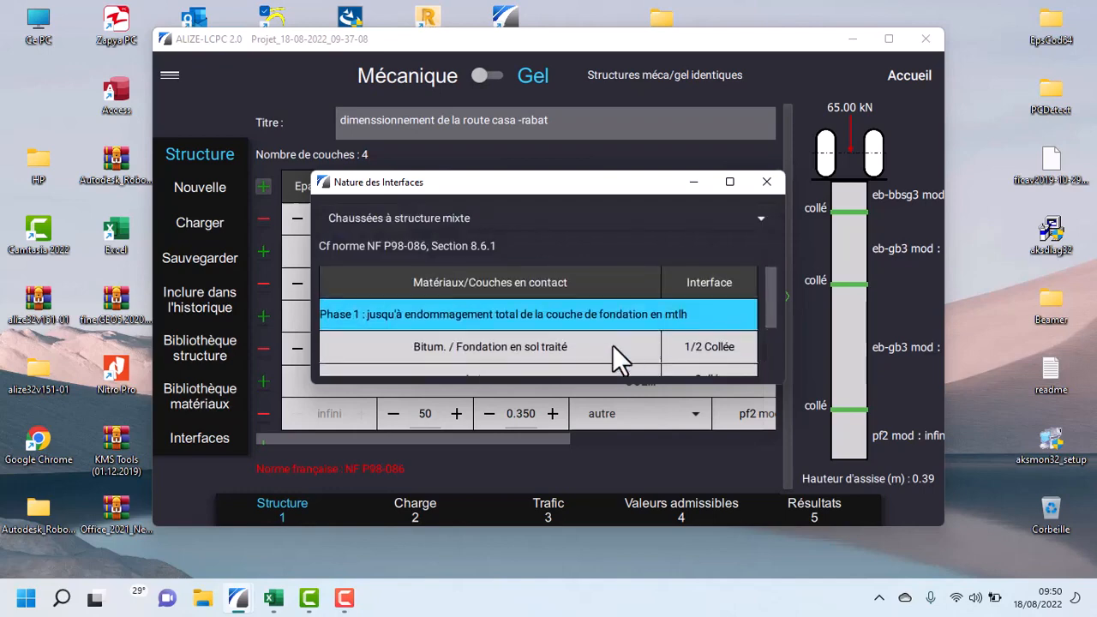
scroll(612, 344, "down", 3)
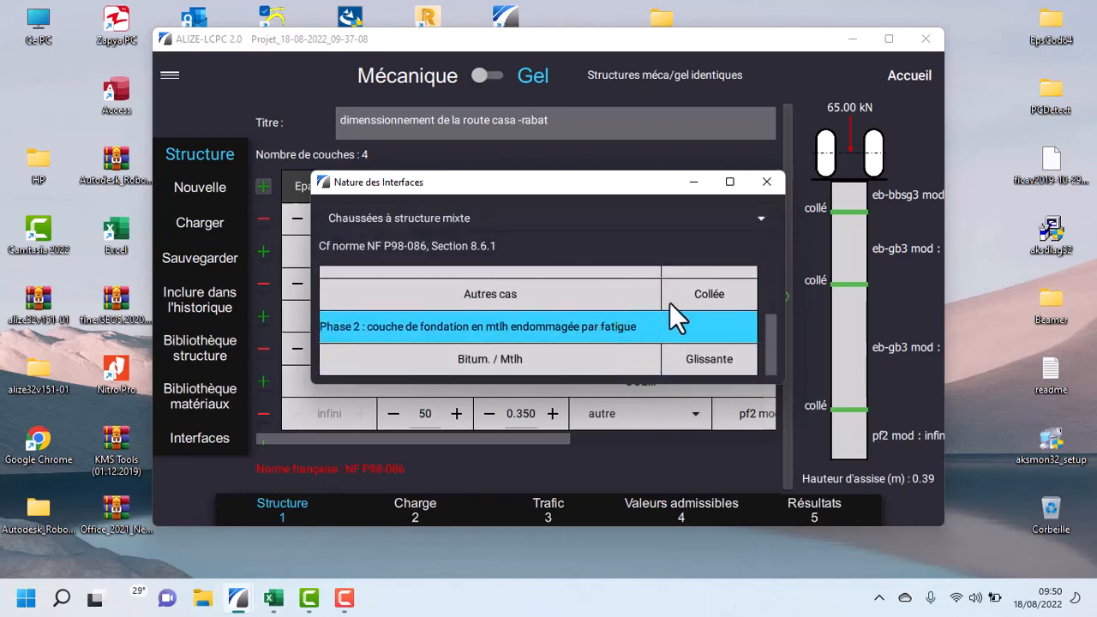
scroll(668, 359, "up", 3)
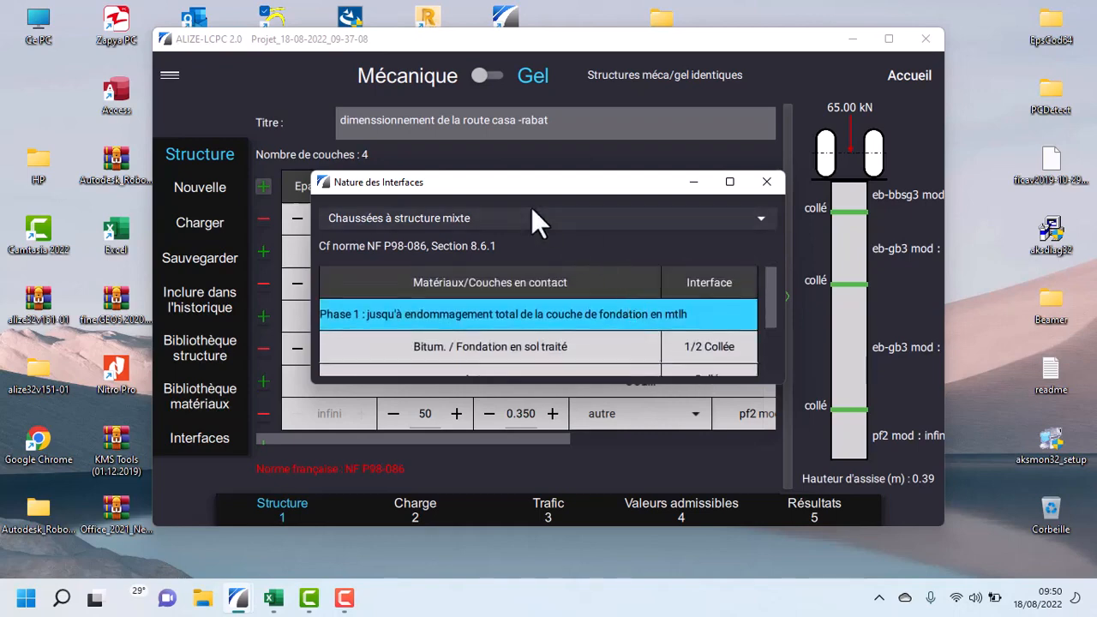
Check the interface conditions for cement concrete and flexible pavements, and close the interface reference.
left_click(531, 212)
left_click(527, 355)
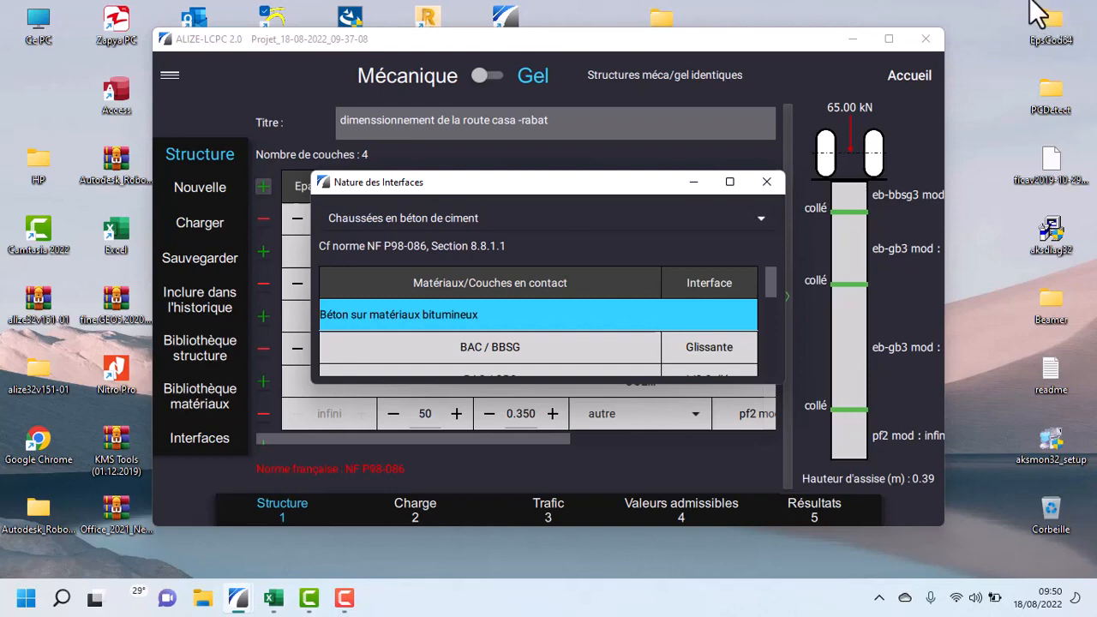
left_click(611, 222)
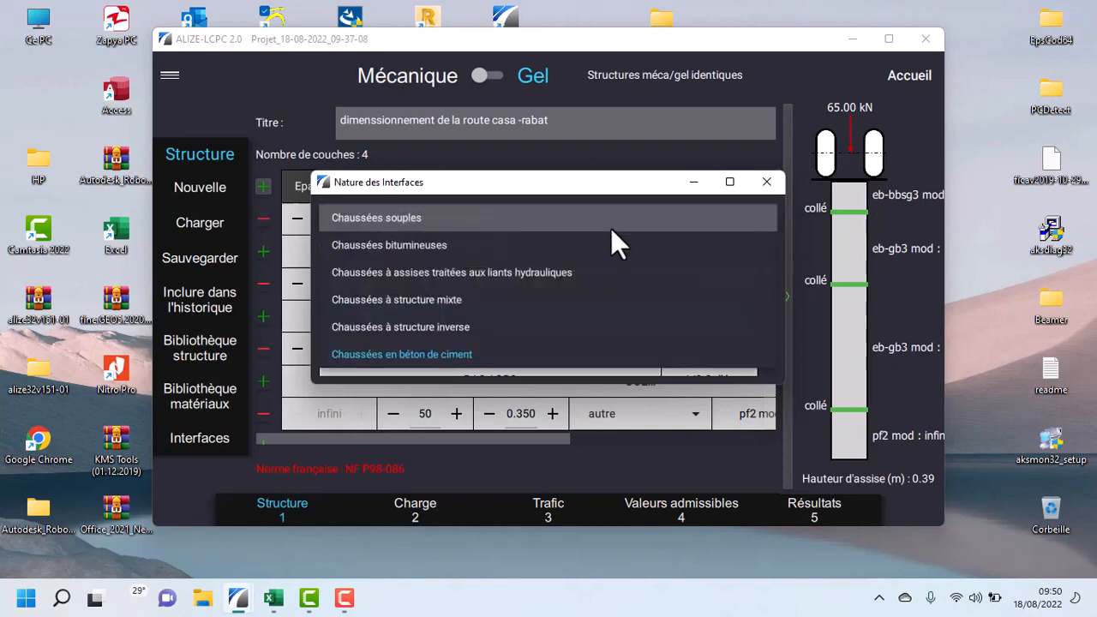
left_click(616, 224)
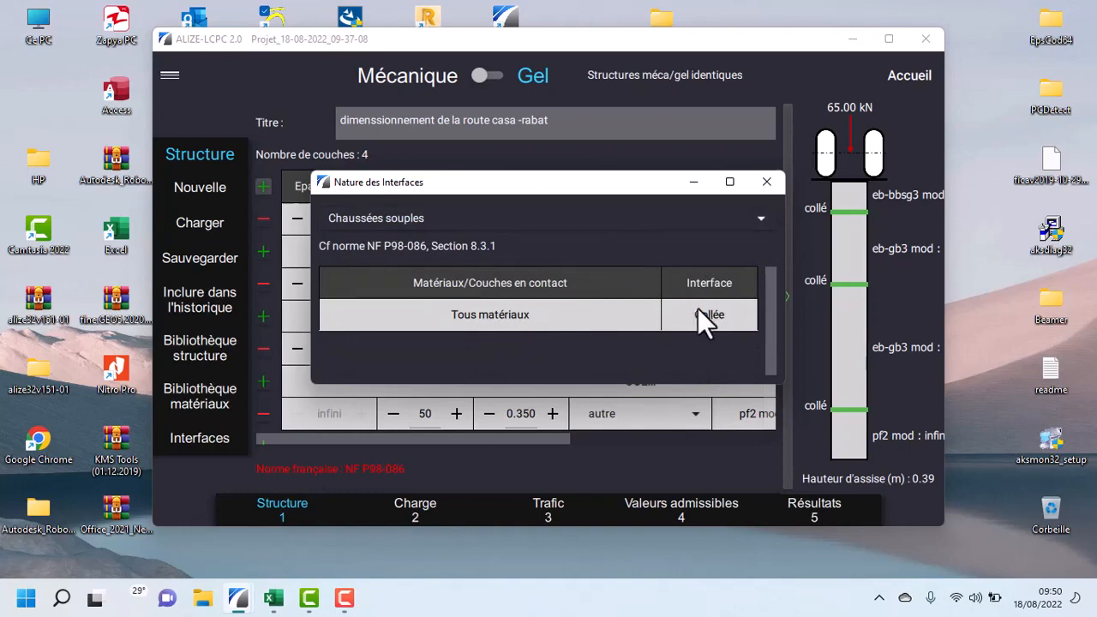
left_click(766, 182)
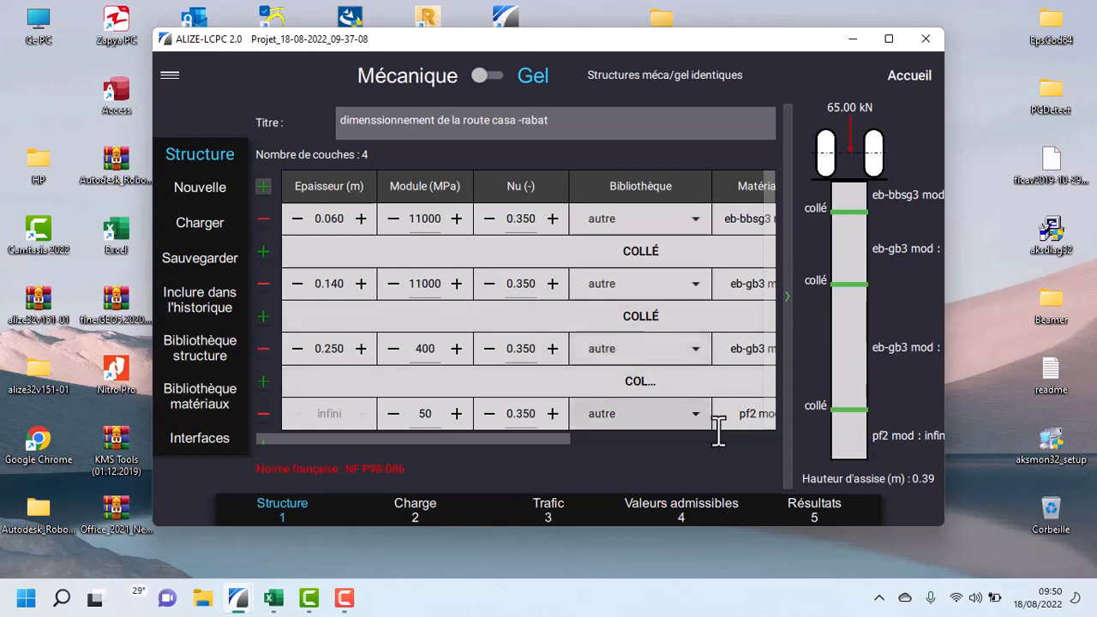
left_click(998, 554)
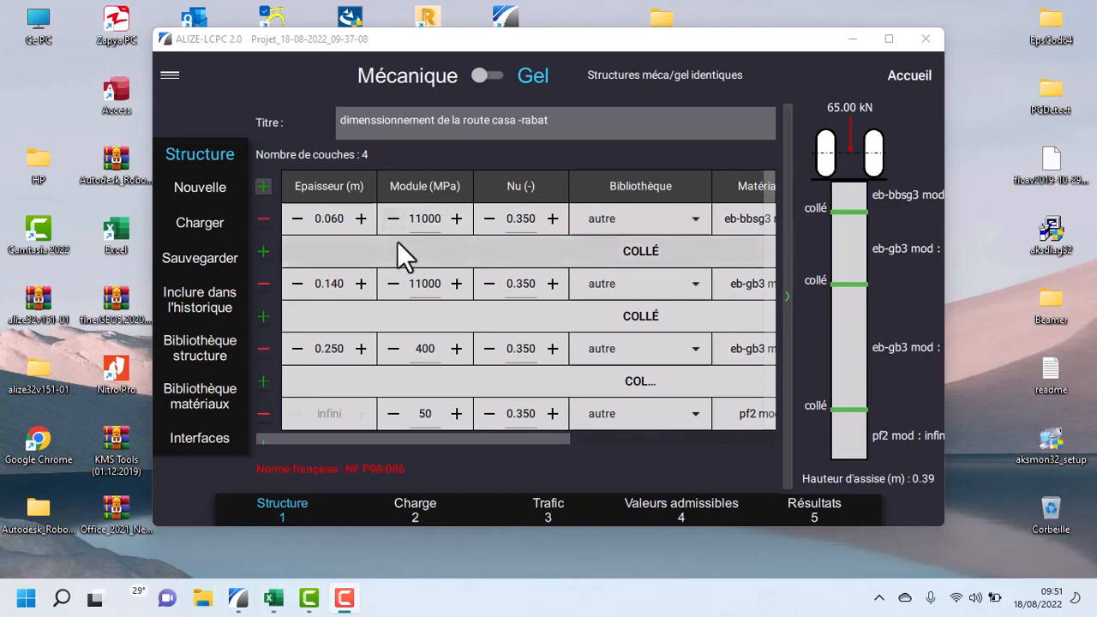
Review the reference load options, keeping Jumelage standard français, and go to the traffic settings.
left_click(421, 514)
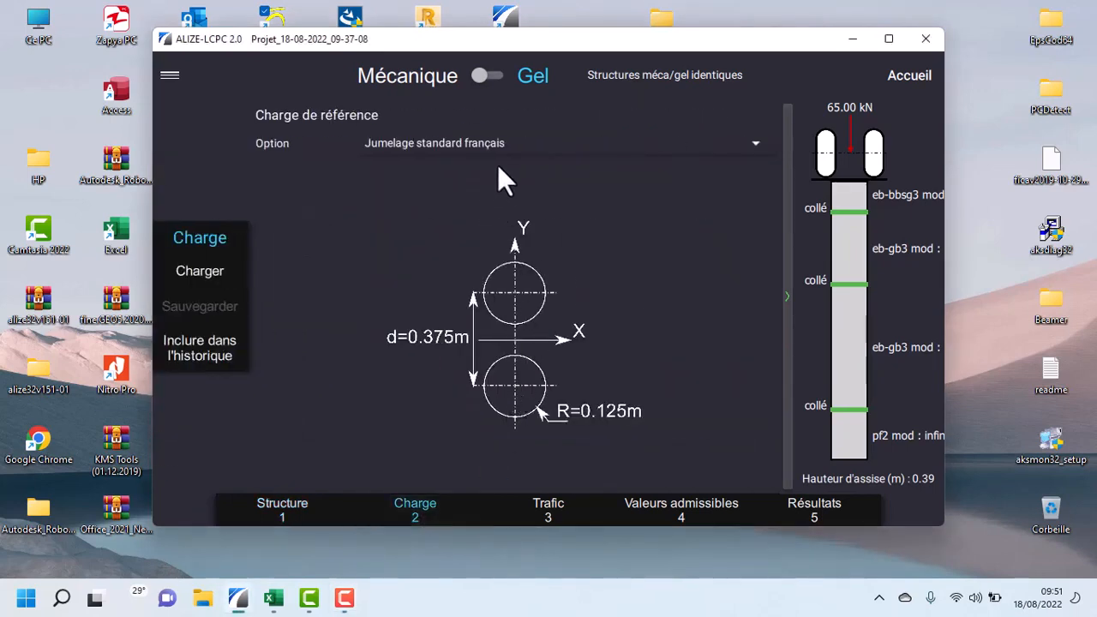
left_click(515, 144)
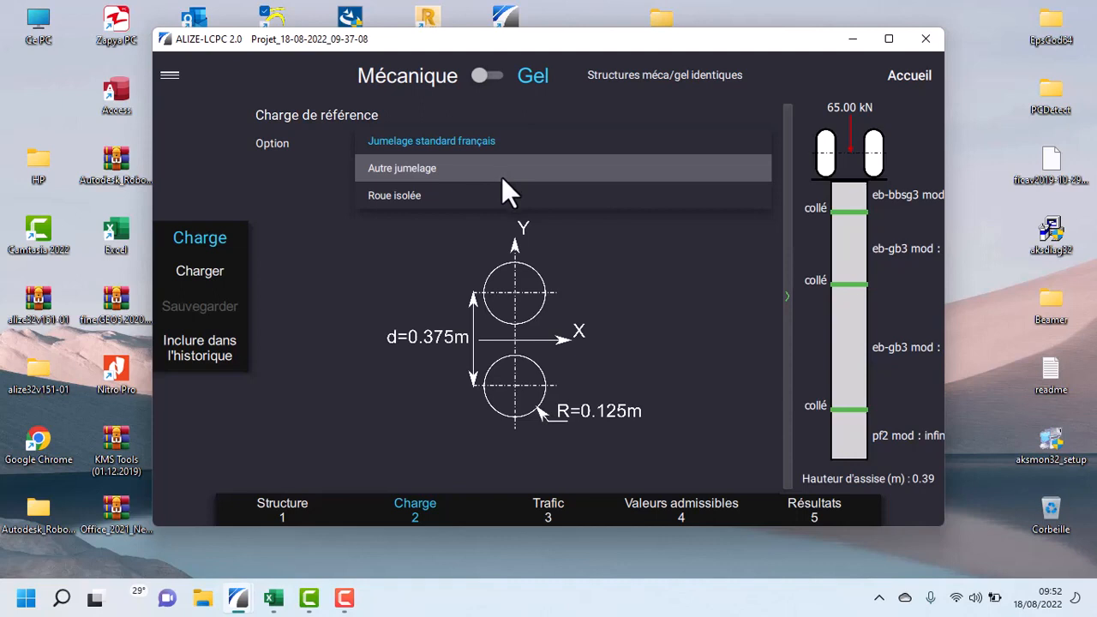
left_click(420, 246)
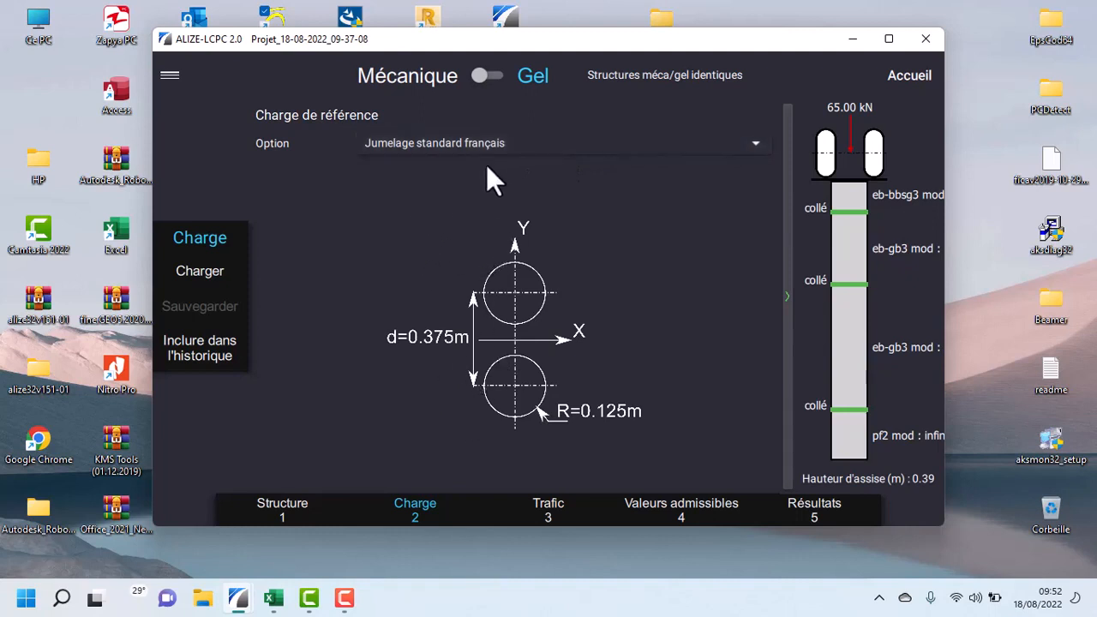
left_click(547, 515)
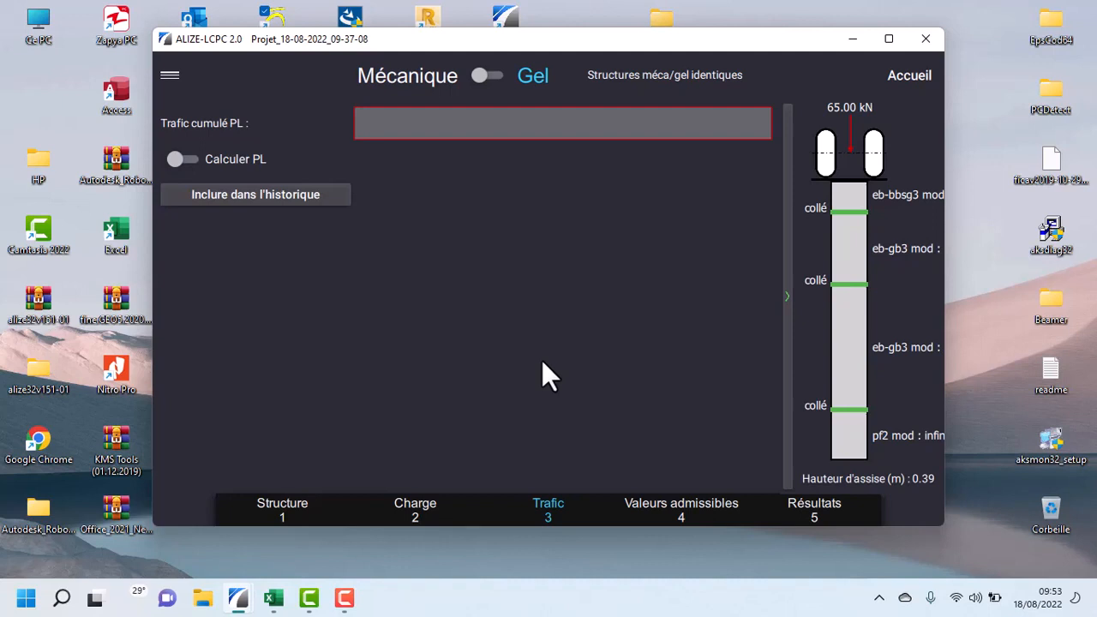
Set the cumulative heavy-vehicle traffic directly to 500.
left_click(422, 124)
type("5")
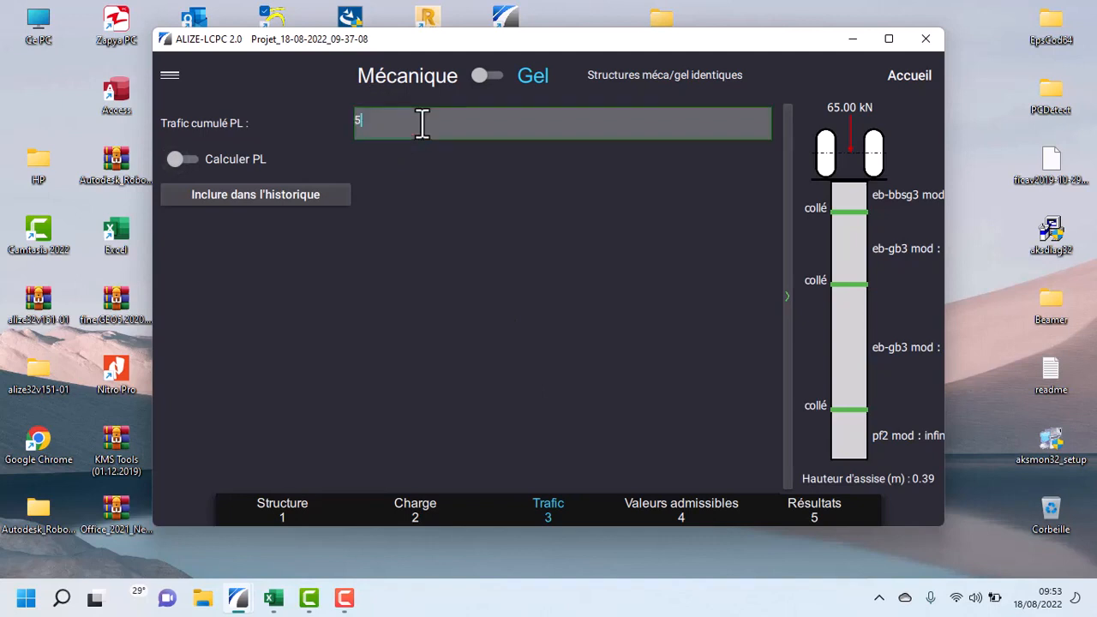
type("00")
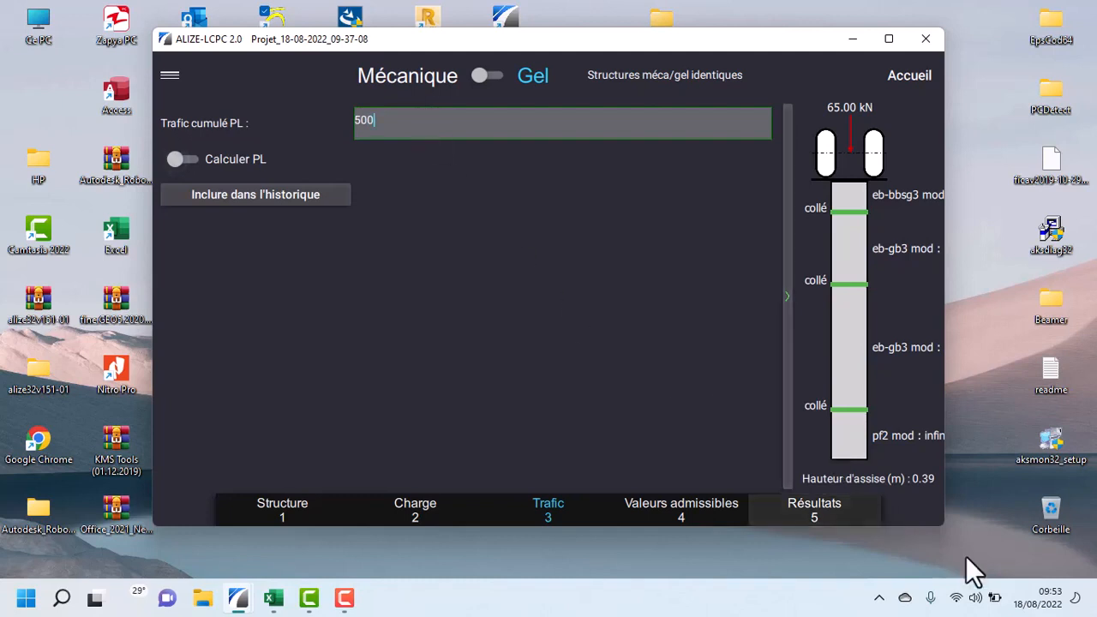
left_click(1003, 562)
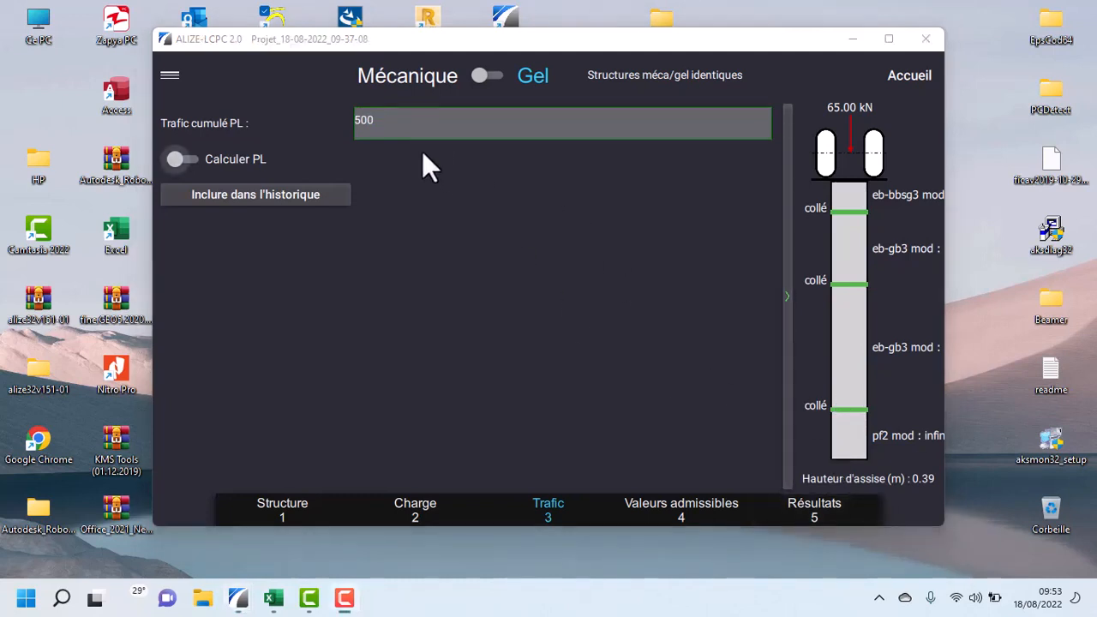
left_click(415, 127)
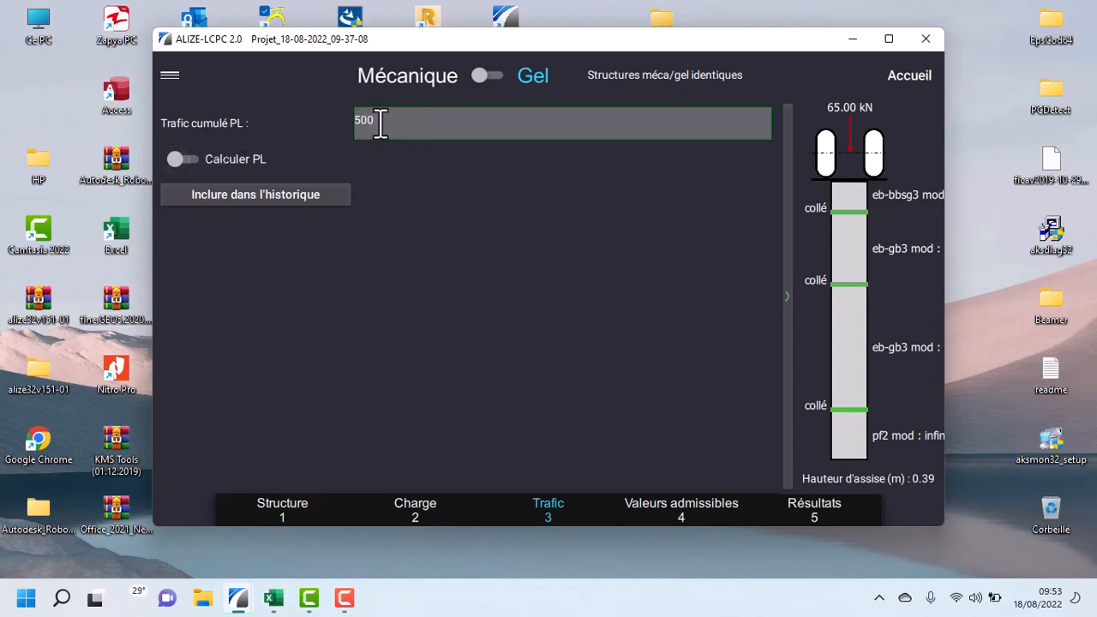
Enable the calculation of cumulative heavy-vehicle traffic and choose an arithmetic growth rate.
left_click(190, 159)
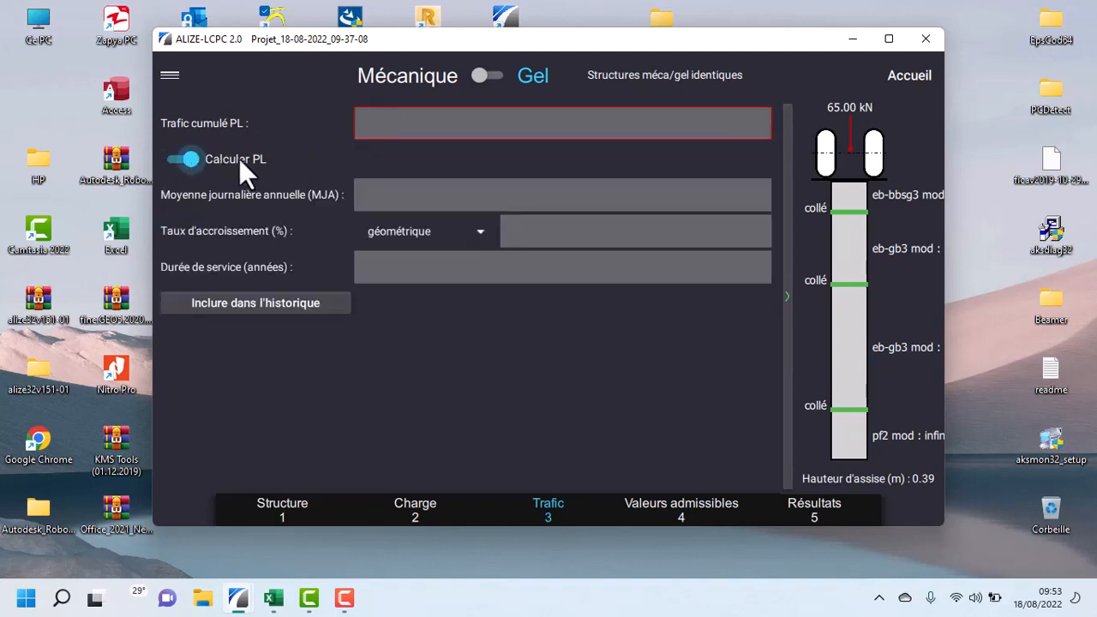
left_click(406, 197)
left_click(450, 238)
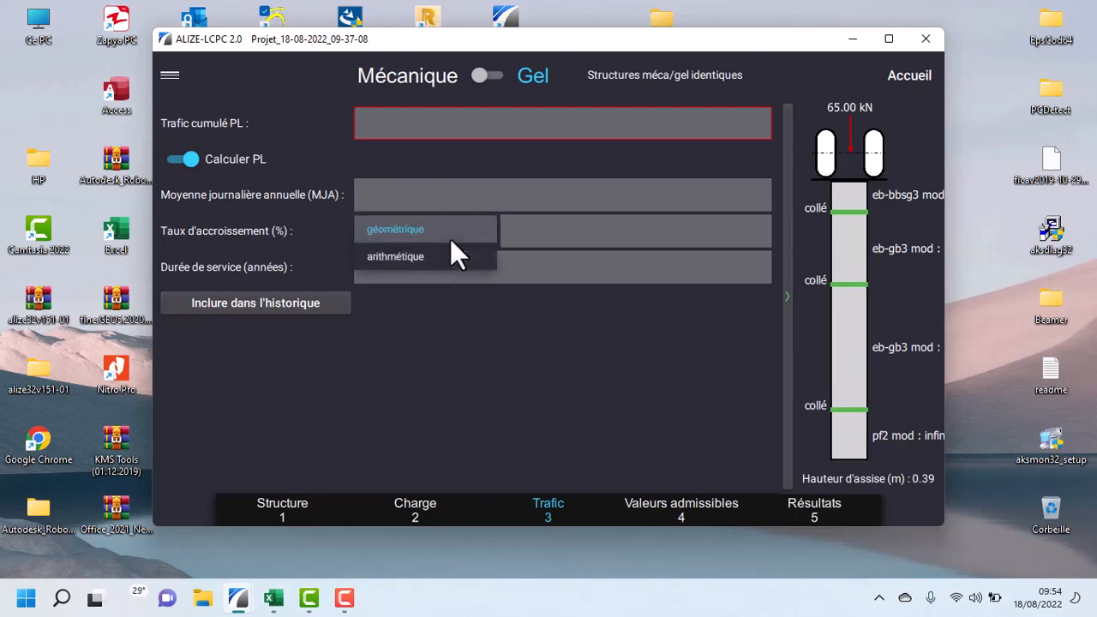
left_click(448, 255)
left_click(514, 232)
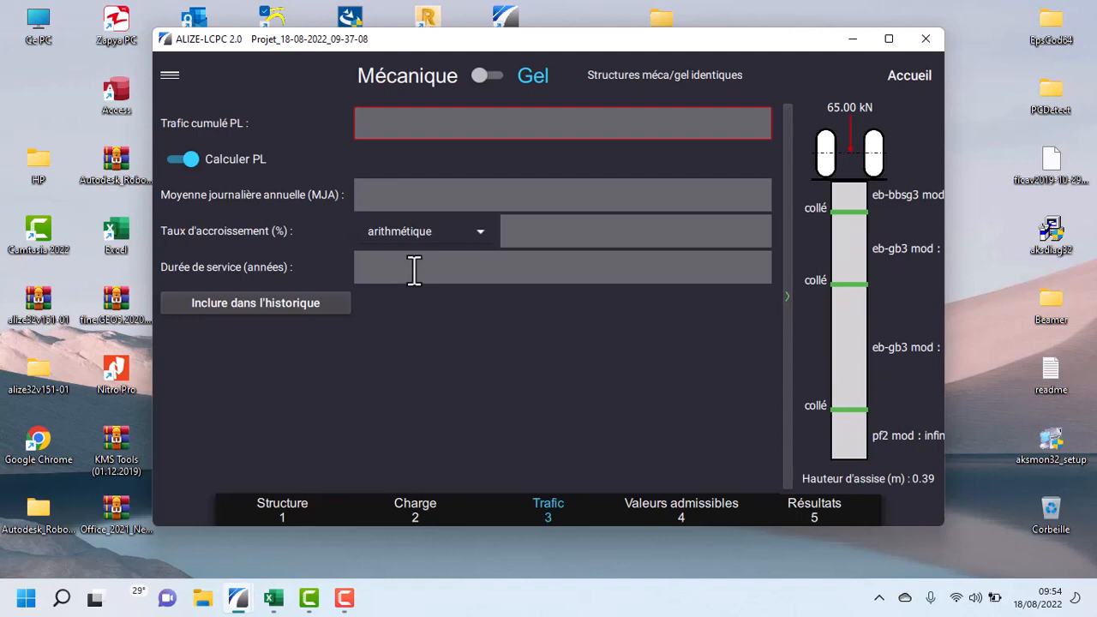
left_click(1007, 579)
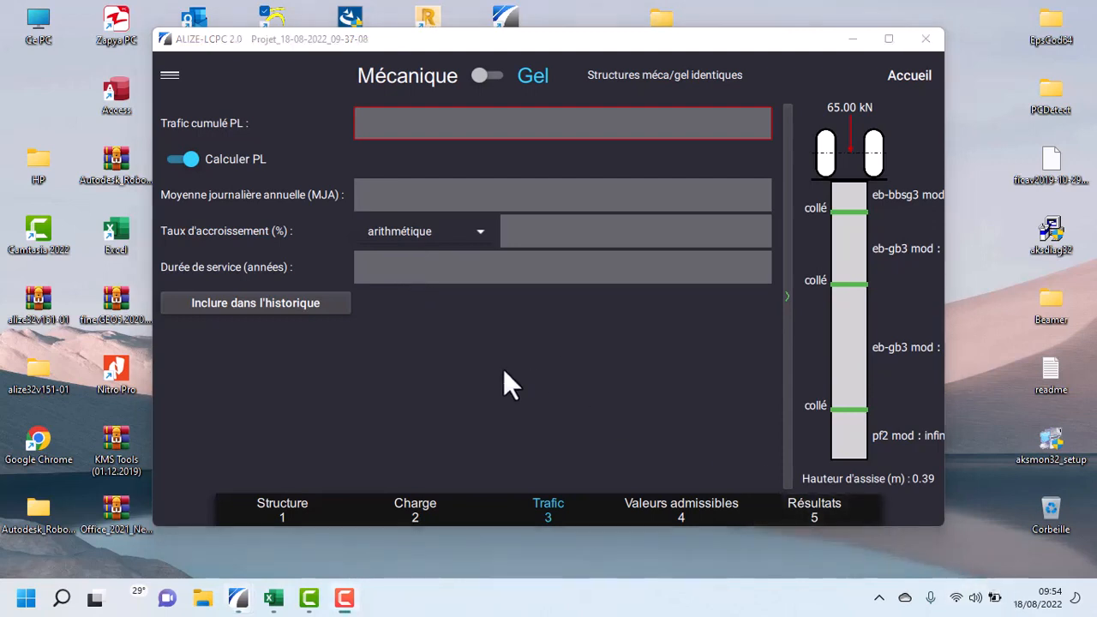
Set the annual daily average to 500, the growth rate to 4 % and the service life to 20 years.
left_click(440, 197)
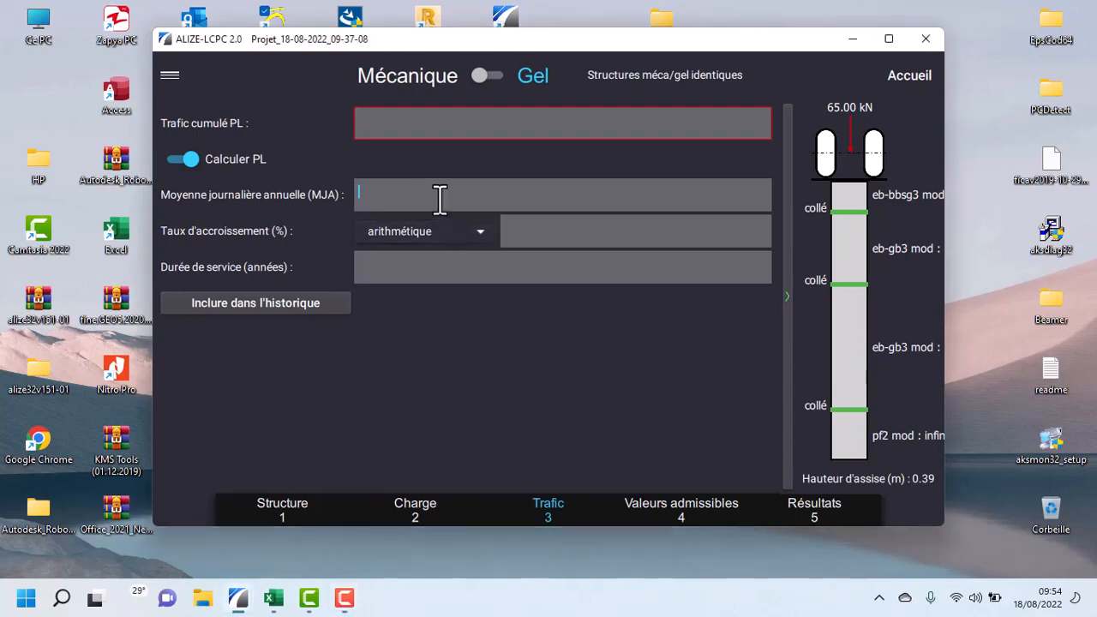
type("500")
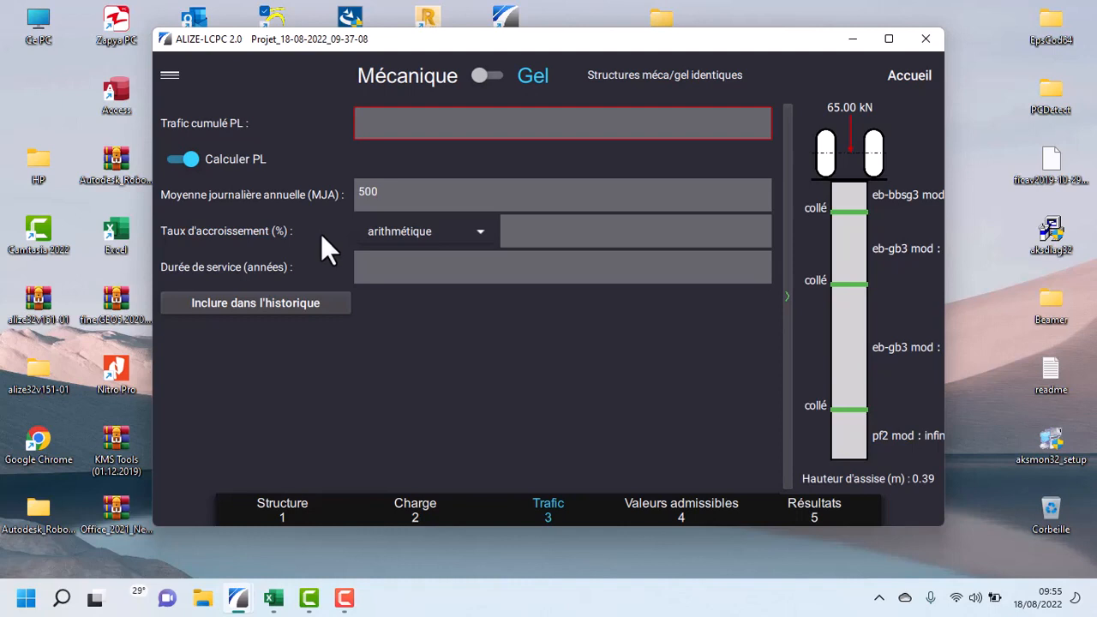
left_click(533, 236)
type("4")
left_click(499, 277)
type("20")
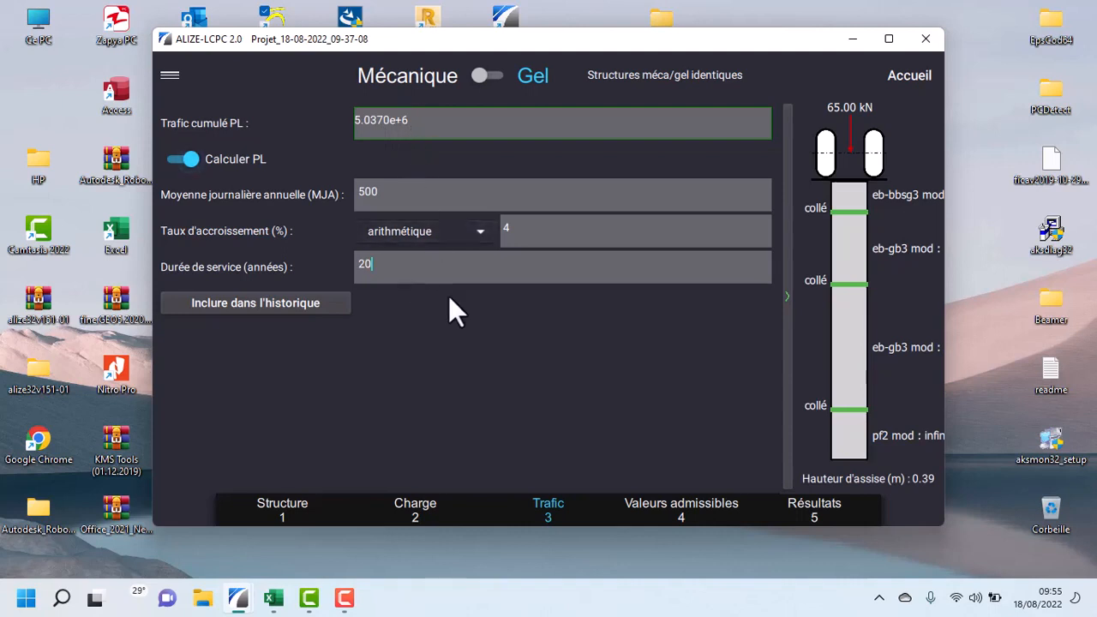
left_click(1005, 555)
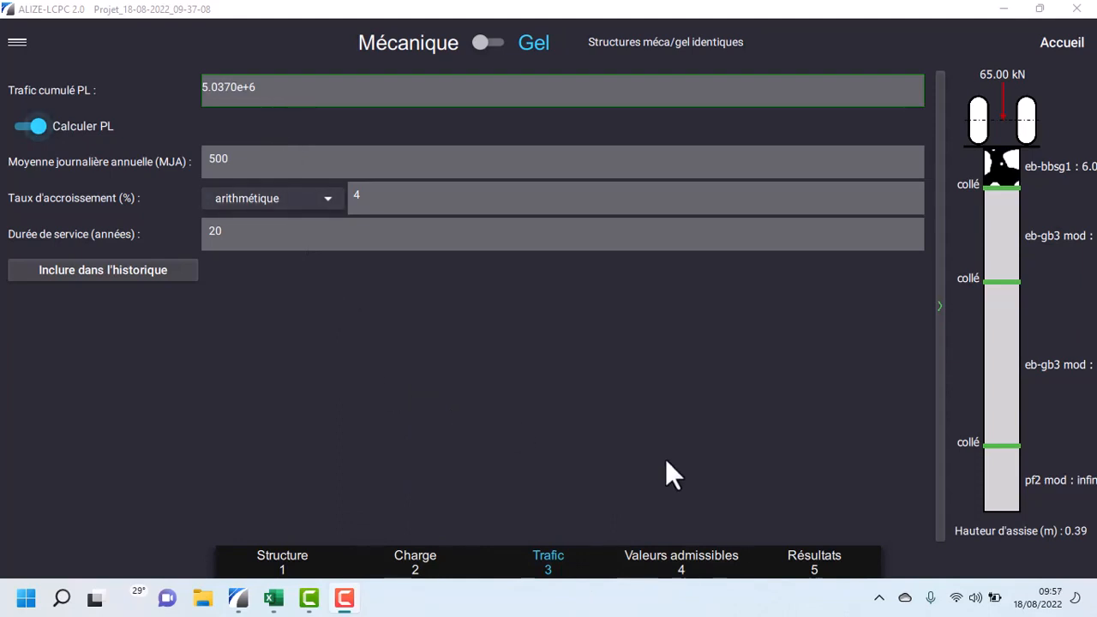
Return to the structure definition and change the 0.060 m surface layer's material to the bituminous mix eb-bbsg2.
left_click(684, 566)
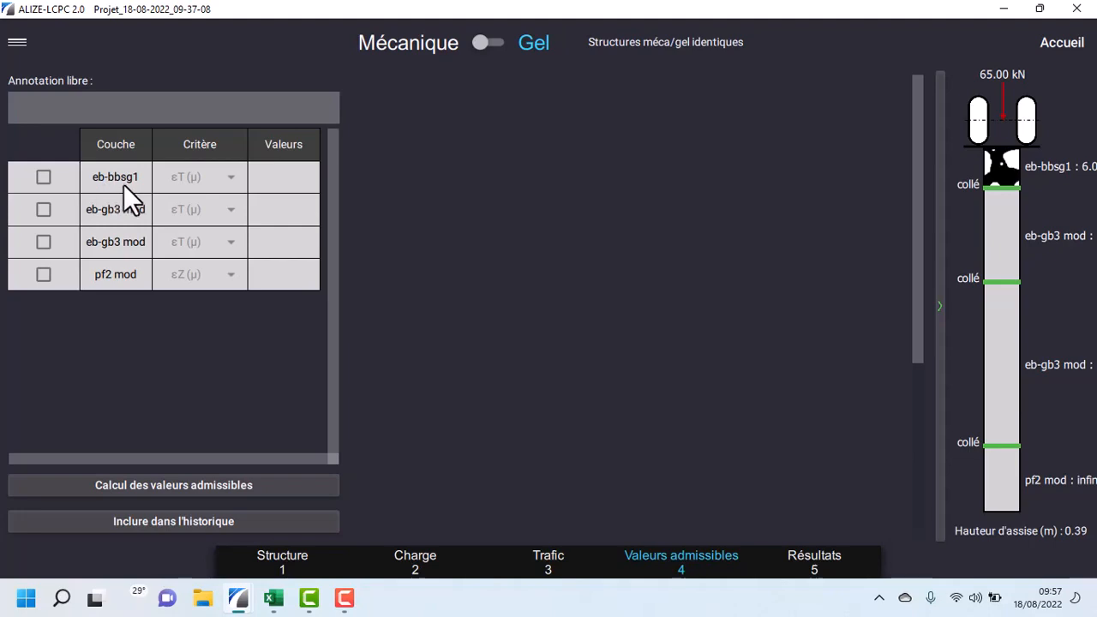
left_click(270, 564)
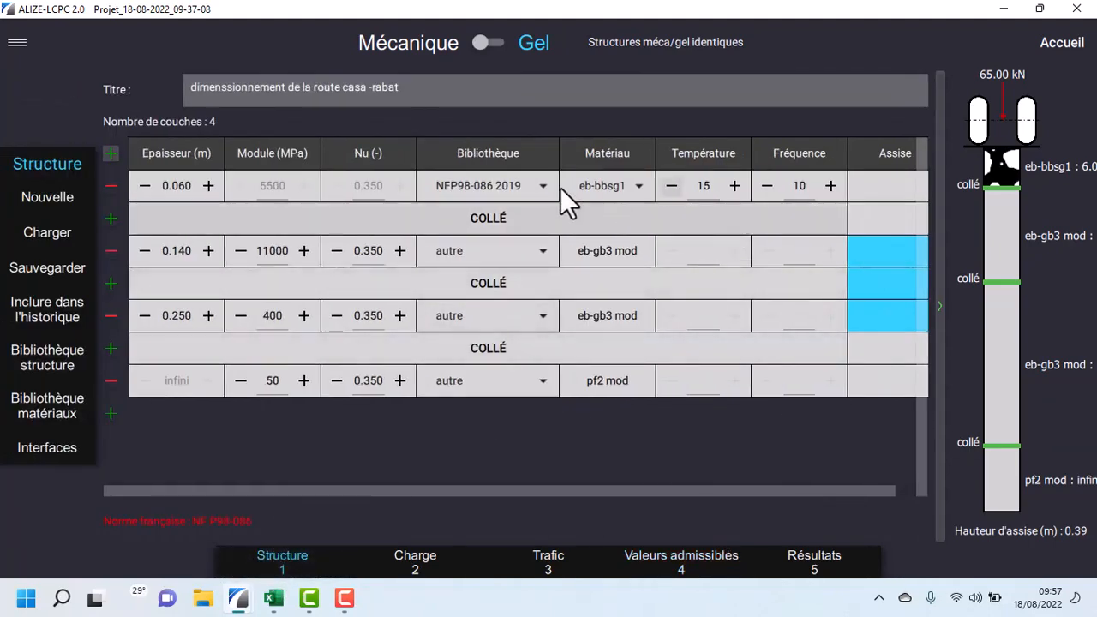
left_click(637, 187)
mouse_move(630, 218)
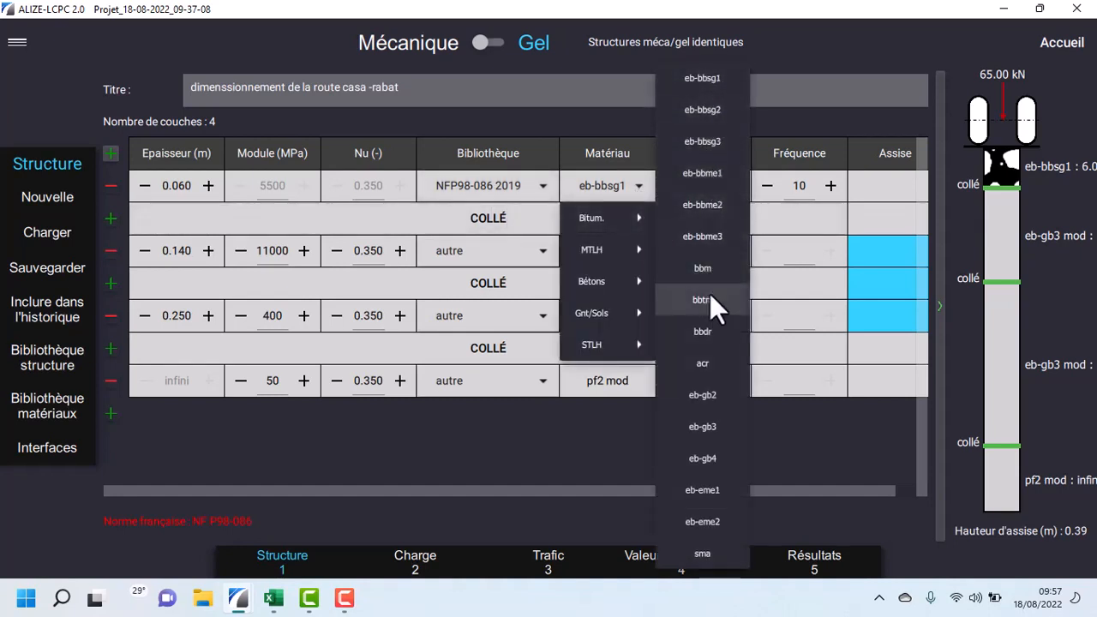
left_click(719, 108)
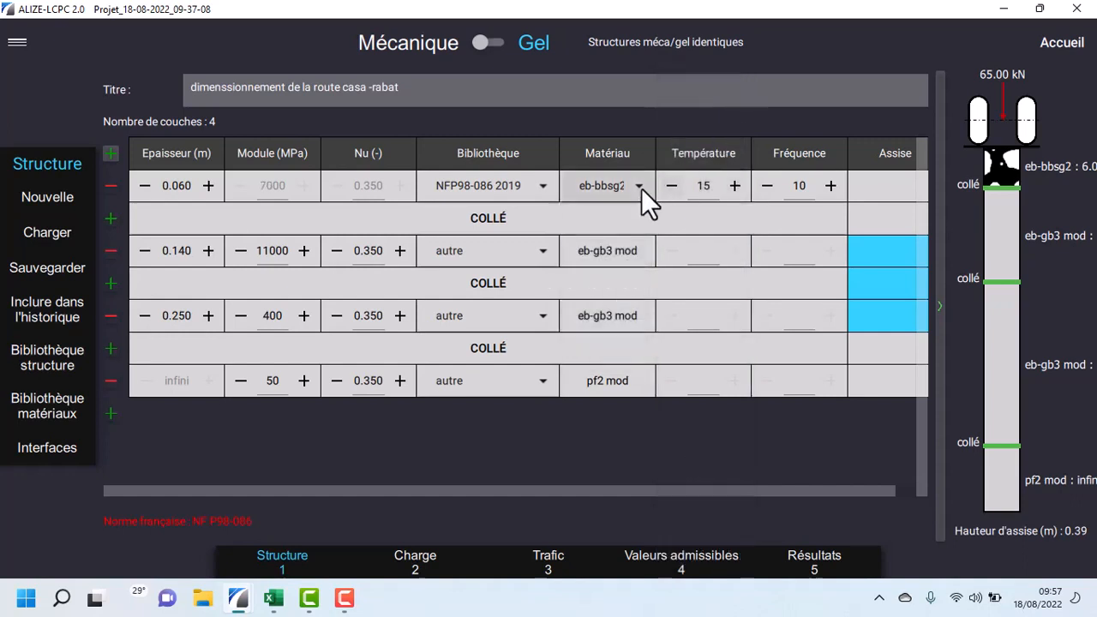
left_click(639, 261)
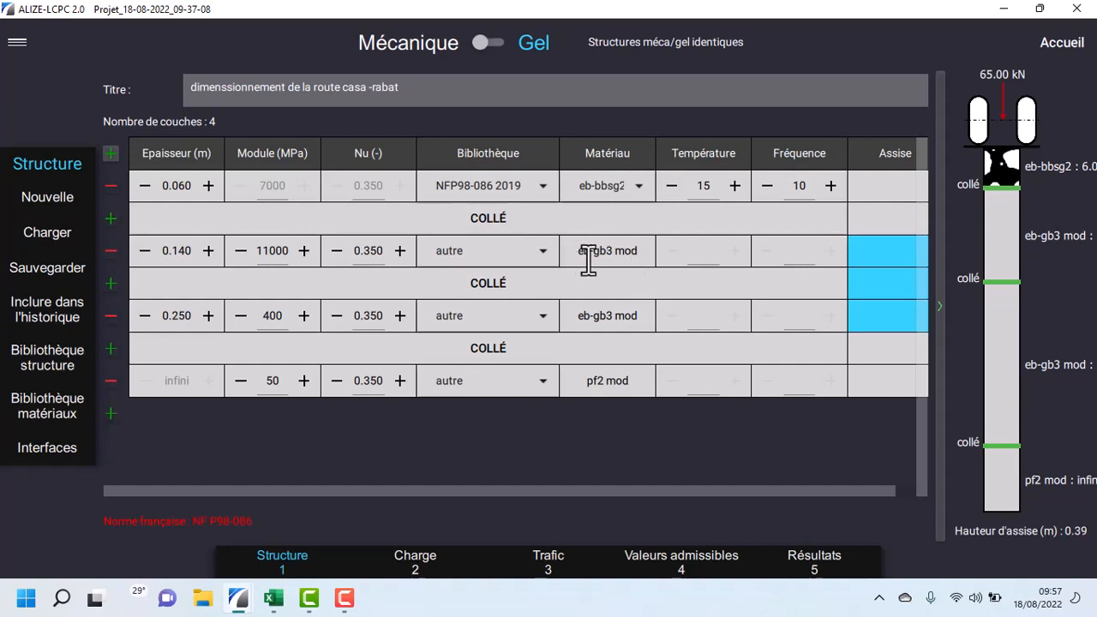
Assign the NFP98-086 2019 library and the bituminous material eb-gb4 to the 0.140 m second layer.
left_click(548, 253)
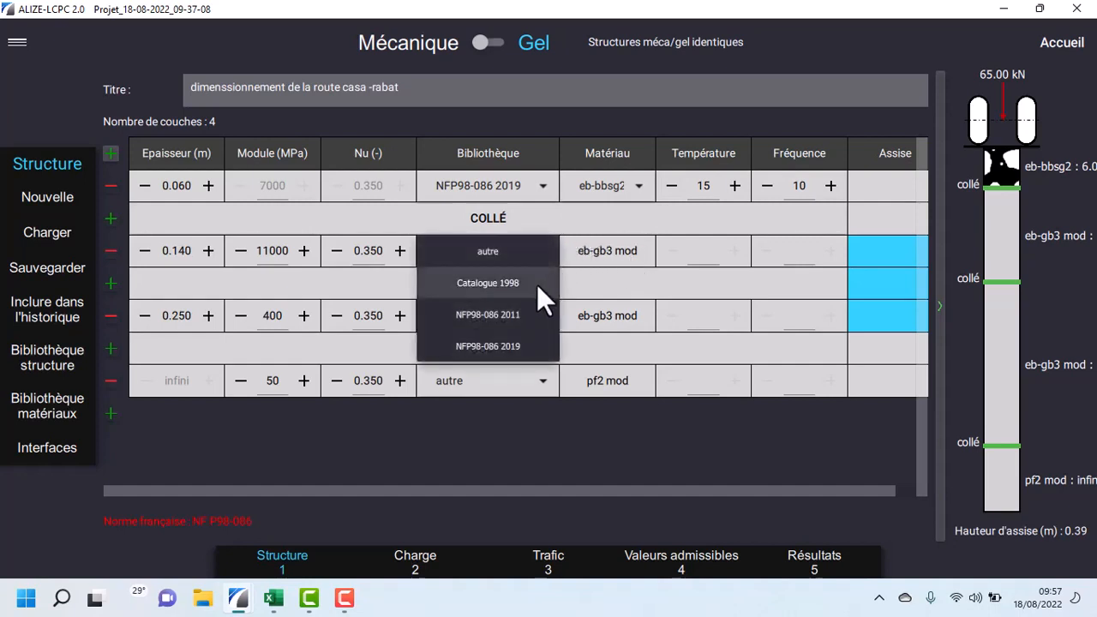
left_click(526, 348)
left_click(607, 251)
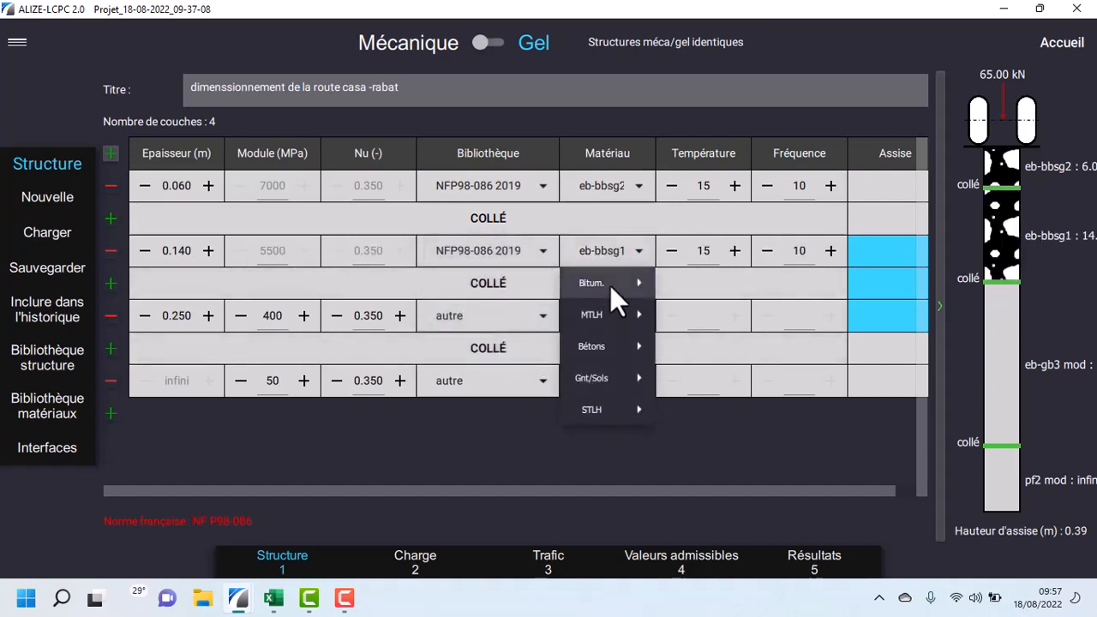
left_click(642, 281)
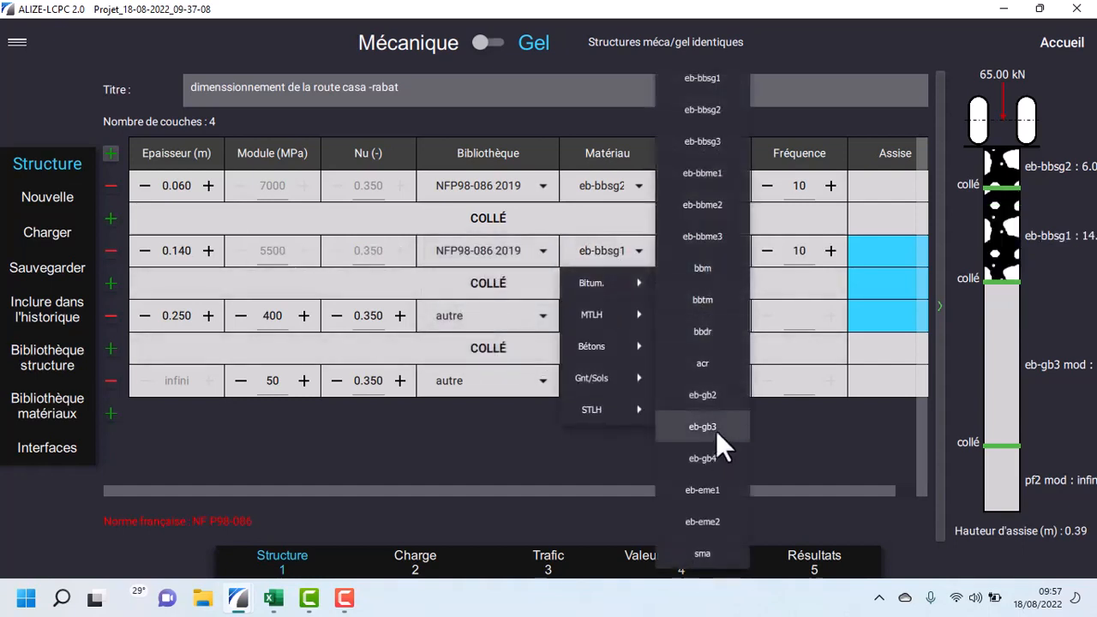
left_click(716, 430)
Try eb-gb3 as the second layer's material and switch it back to eb-gb4.
left_click(642, 259)
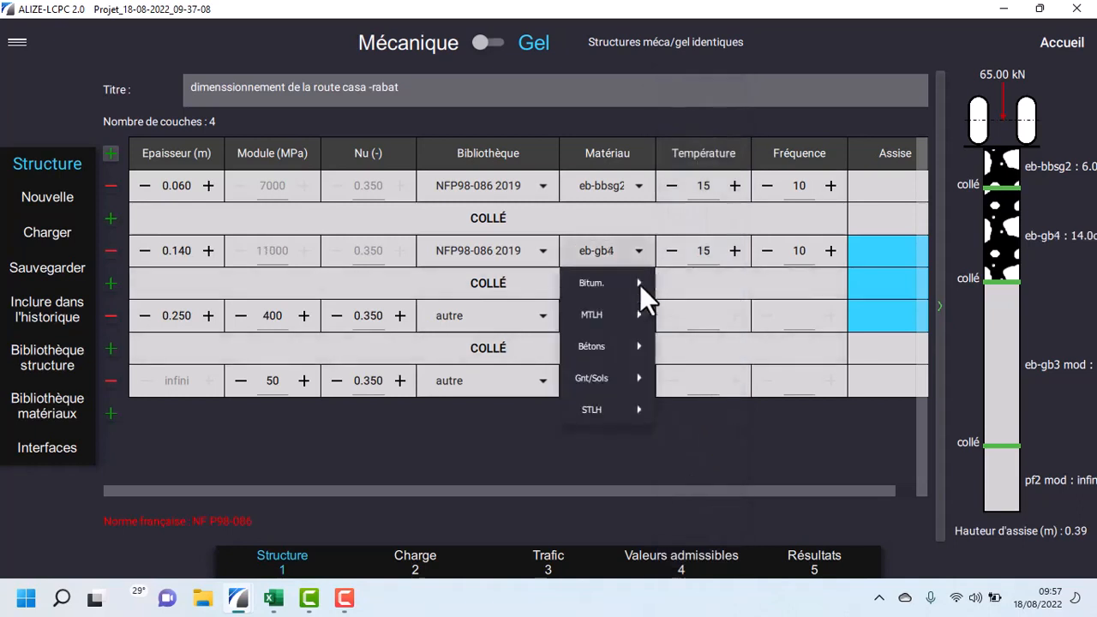
left_click(631, 279)
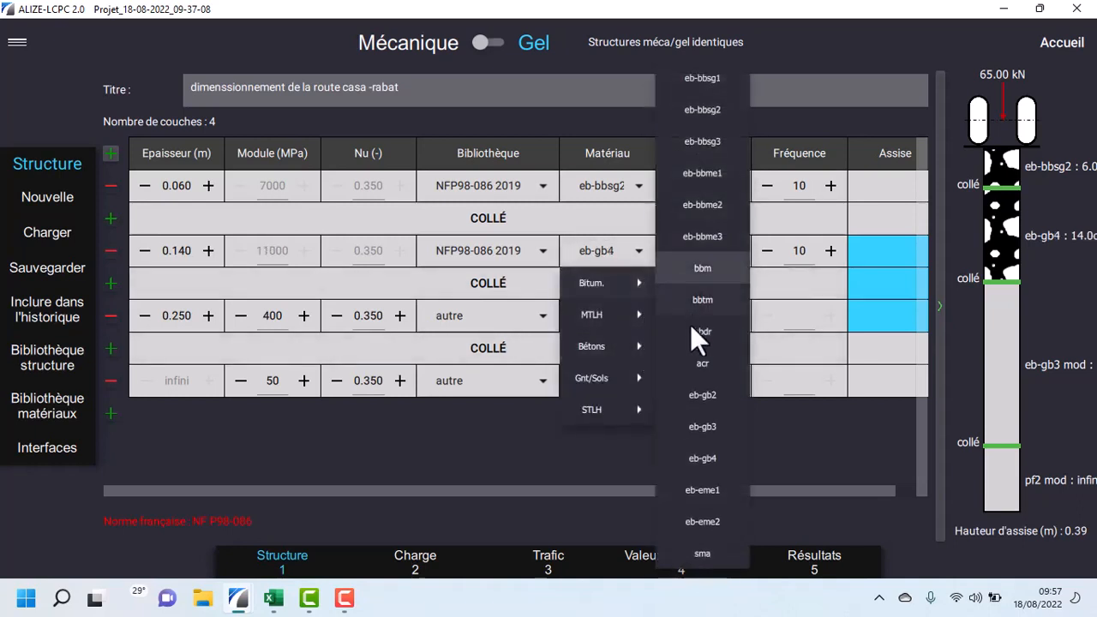
left_click(708, 429)
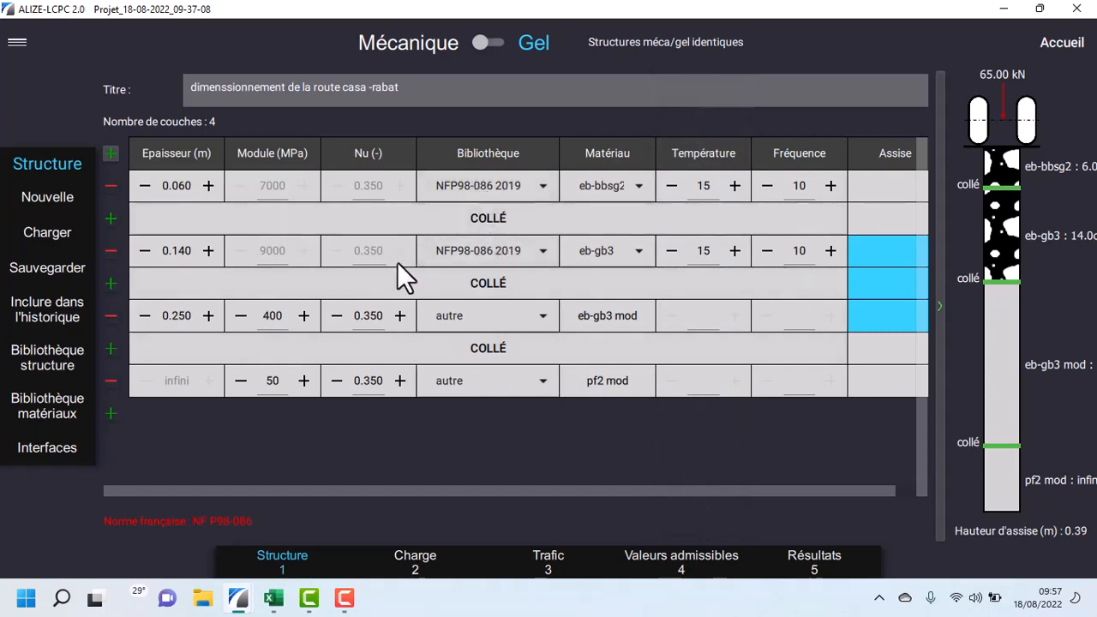
left_click(623, 251)
left_click(623, 281)
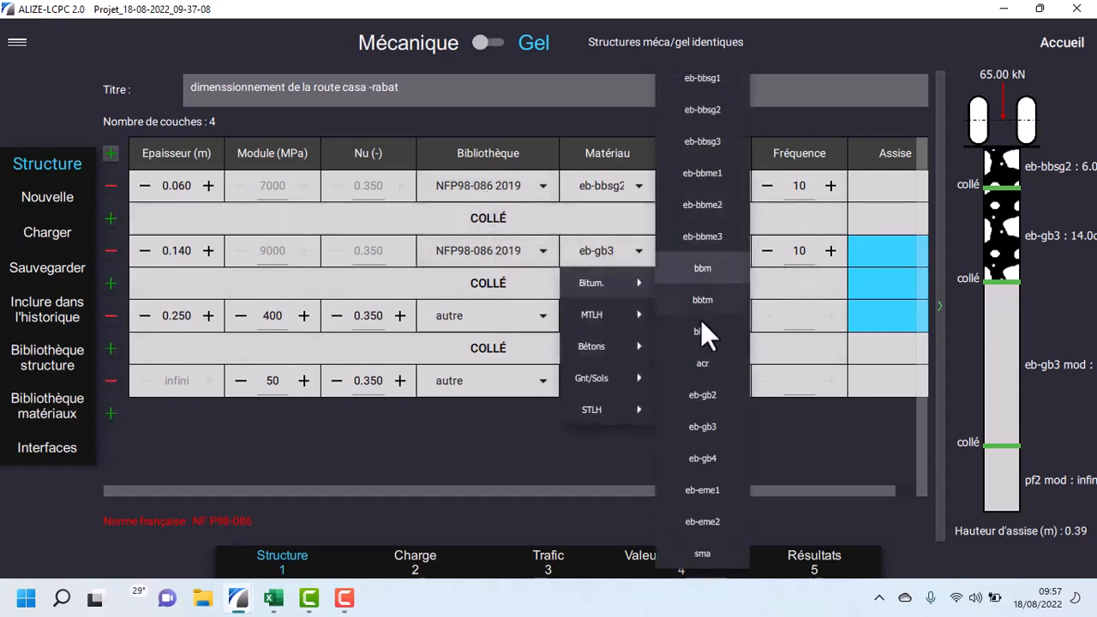
left_click(712, 460)
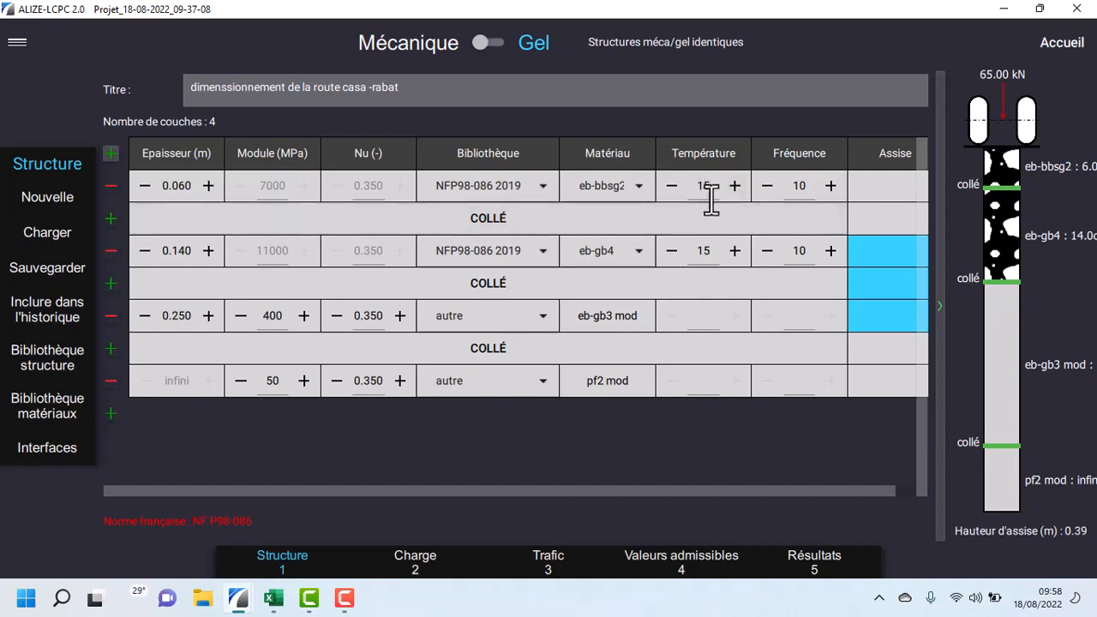
Assign the NFP98-086 2019 library and the untreated granular material gnt cg2 to the 0.250 m third layer.
left_click(544, 316)
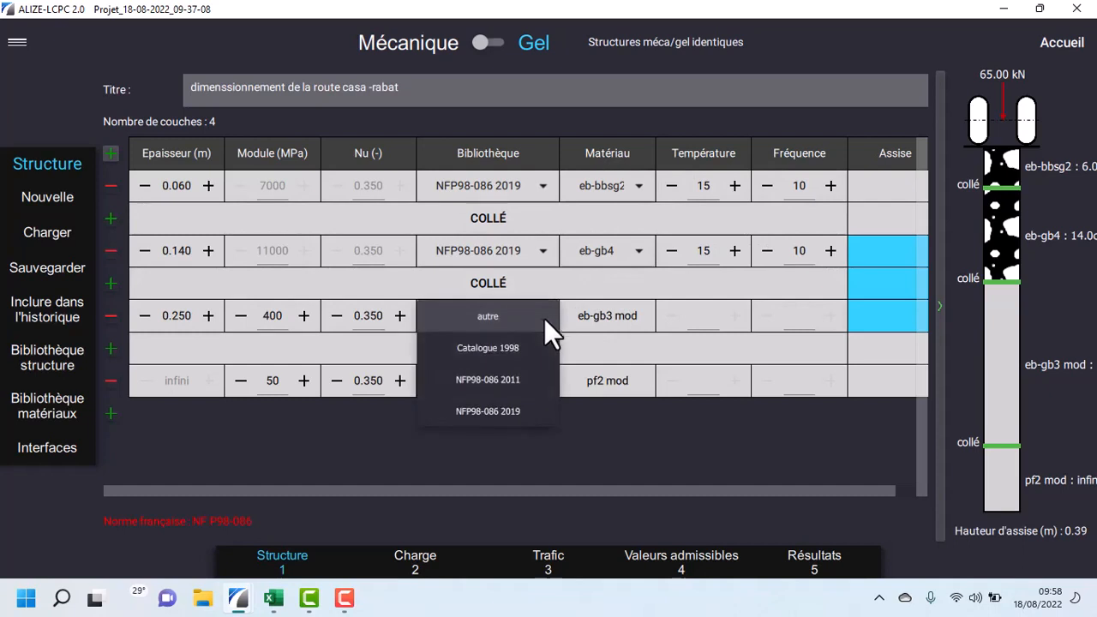
left_click(519, 410)
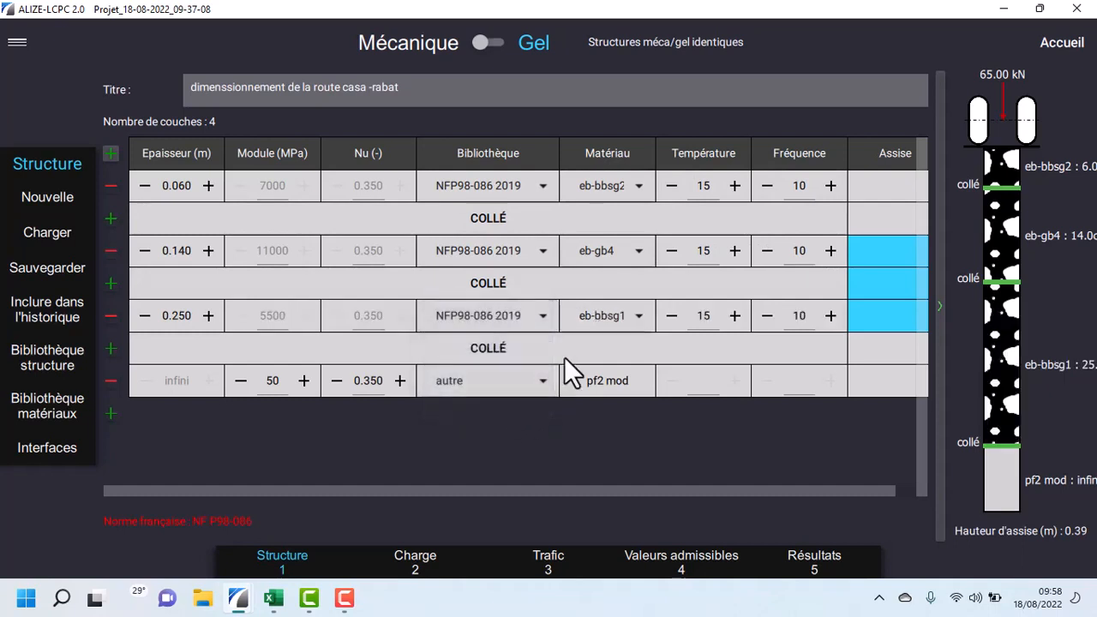
left_click(638, 314)
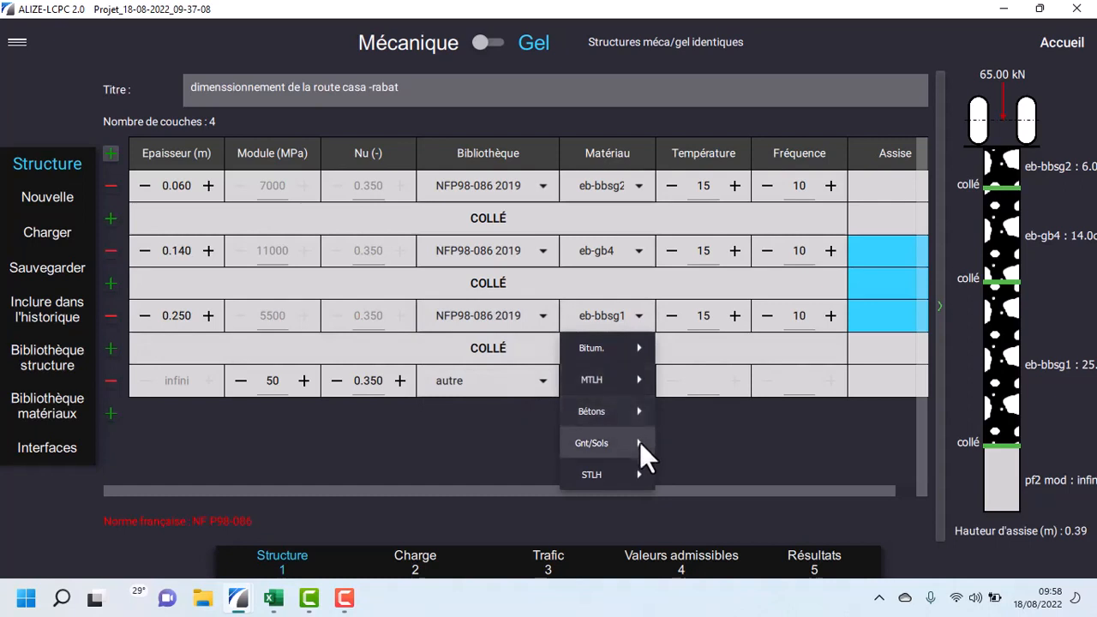
mouse_move(640, 442)
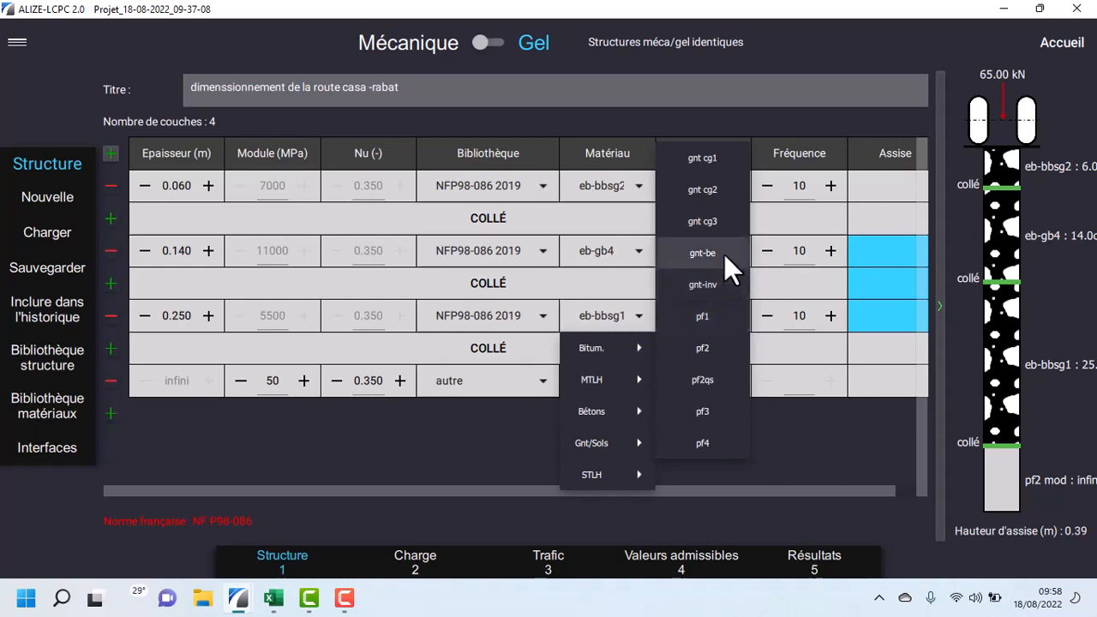
left_click(713, 194)
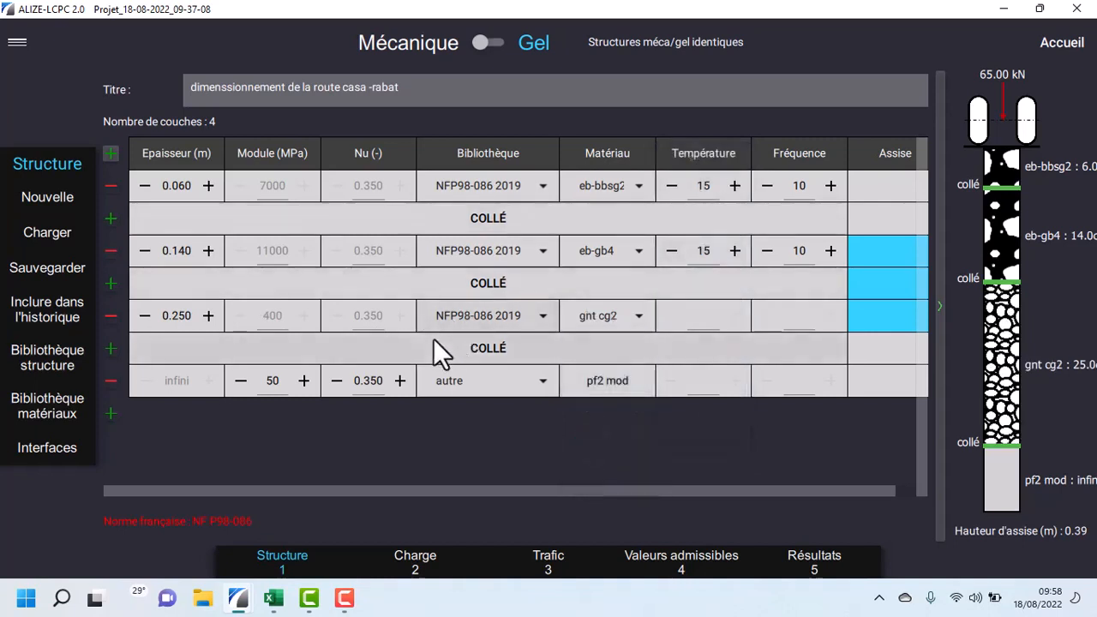
Assign the NFP98-086 2019 library and the soil material pf2 to the infinite bottom layer.
left_click(543, 383)
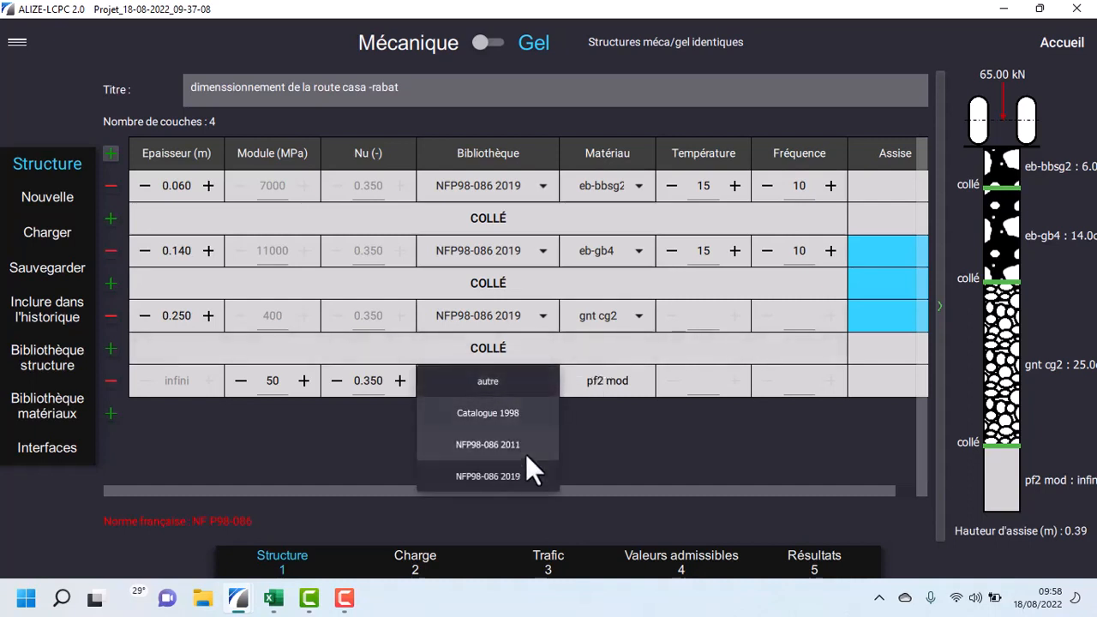
left_click(520, 476)
left_click(641, 382)
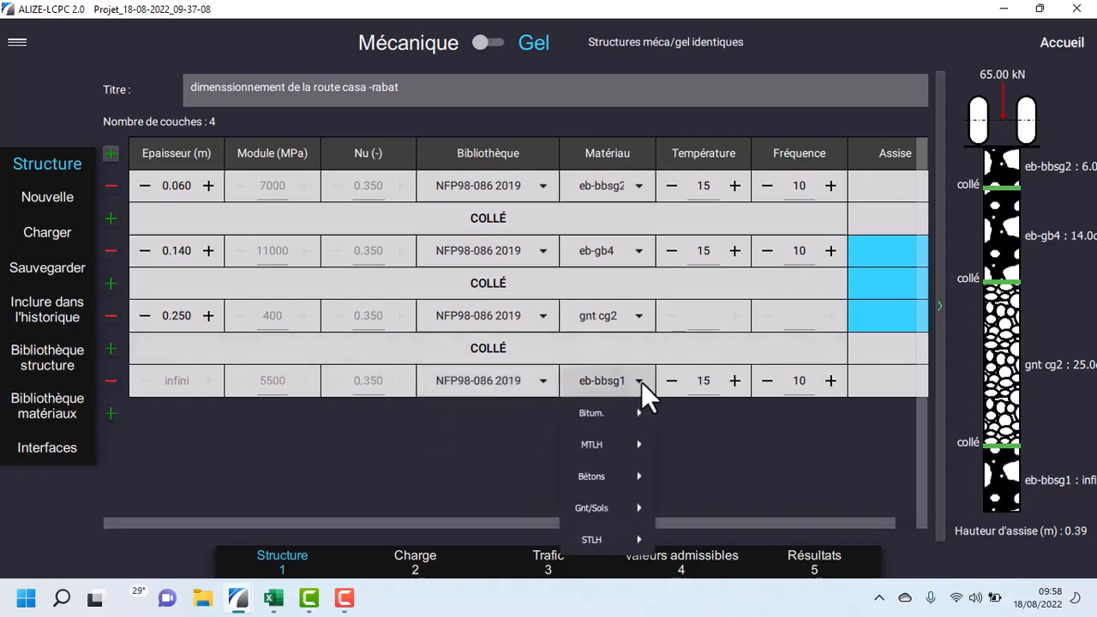
mouse_move(623, 514)
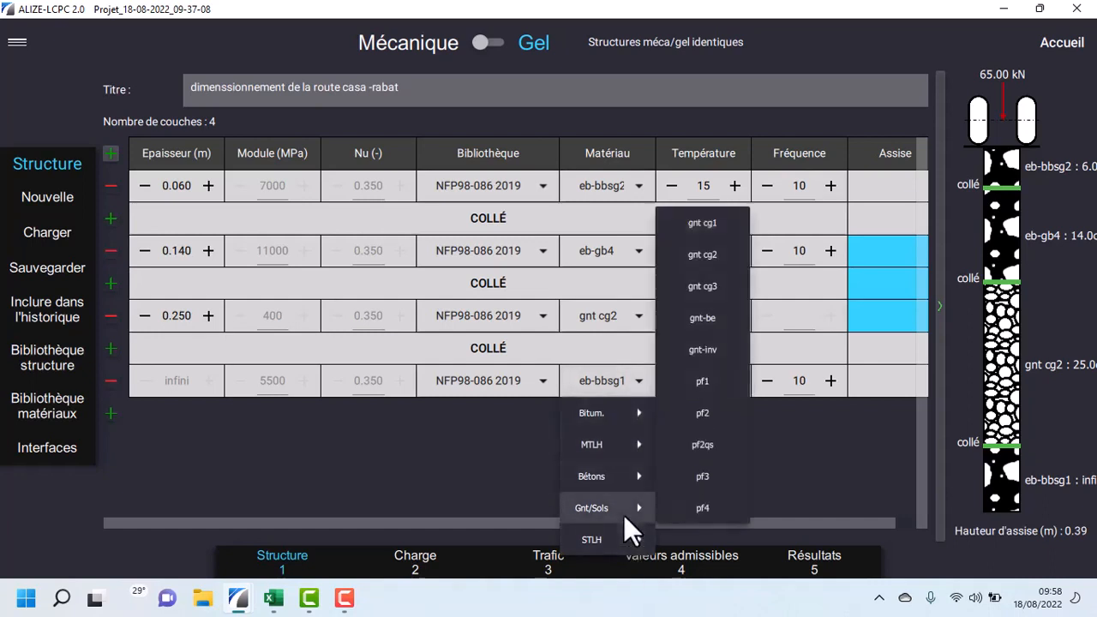
left_click(703, 413)
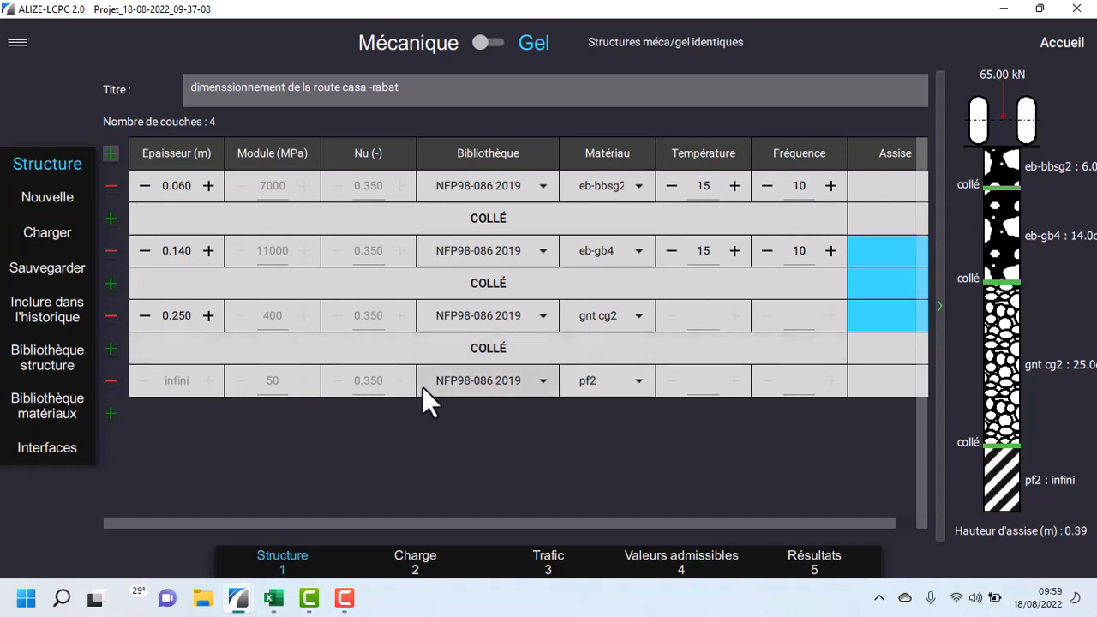
Include eb-bbsg2 in the admissible values and accept the guide's CAM of 0.8 for NF P98-086 2019, Chaussées de transit, Matériaux bitumineux.
left_click(659, 562)
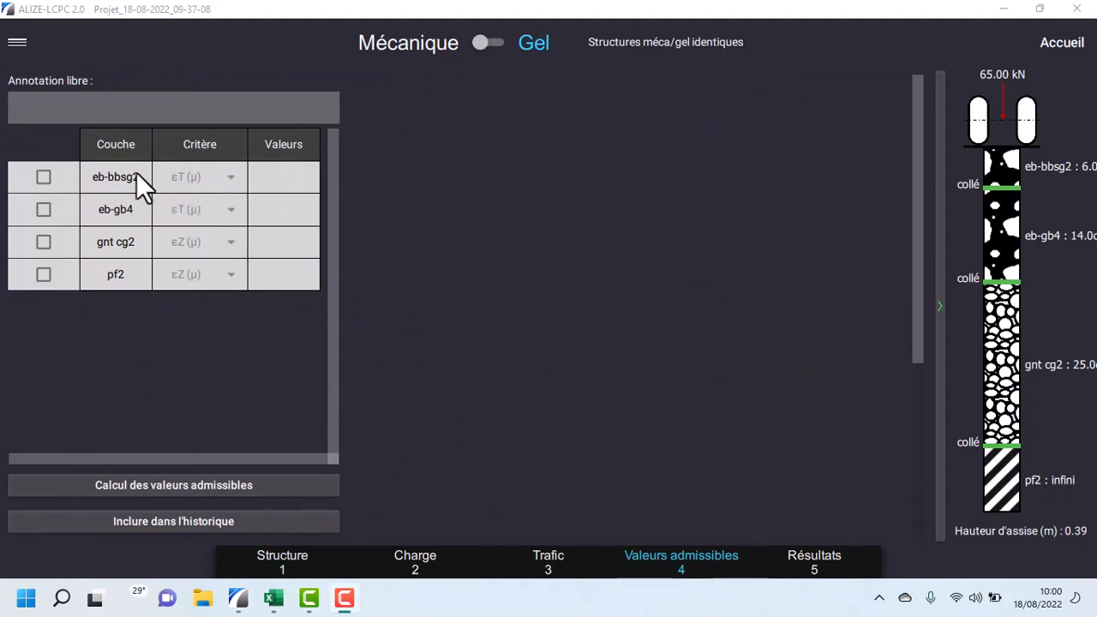
left_click(45, 182)
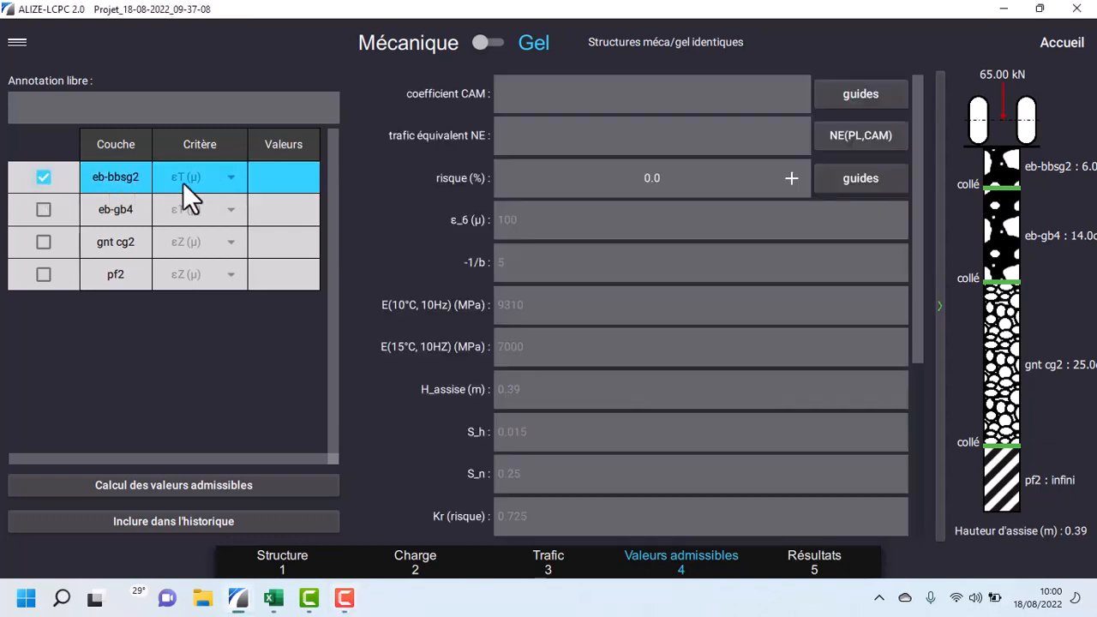
left_click(856, 100)
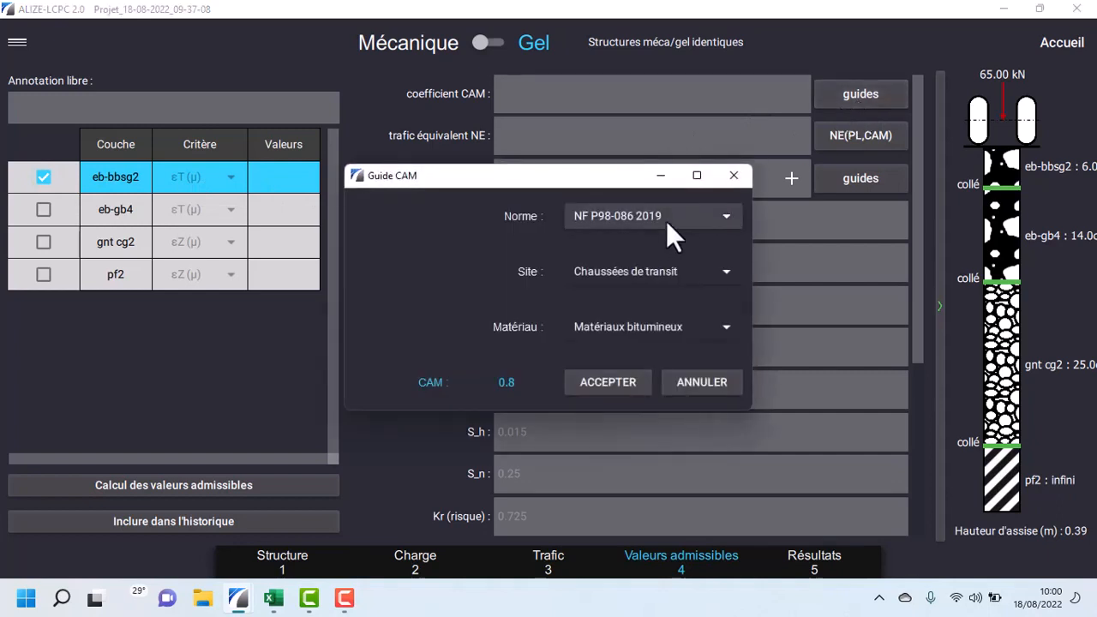
left_click(665, 221)
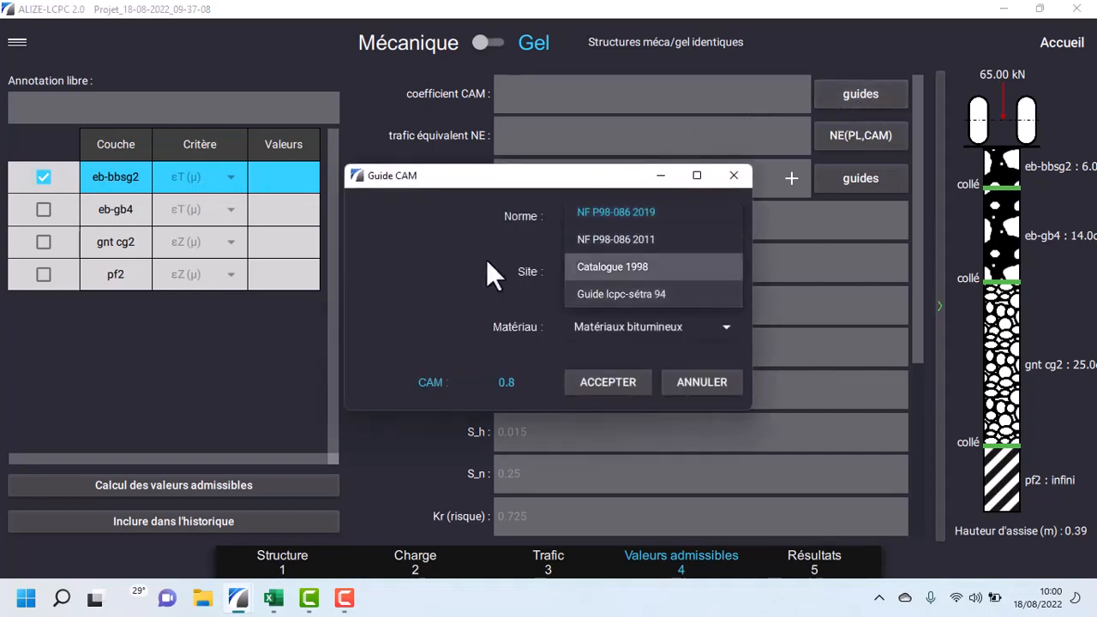
left_click(446, 270)
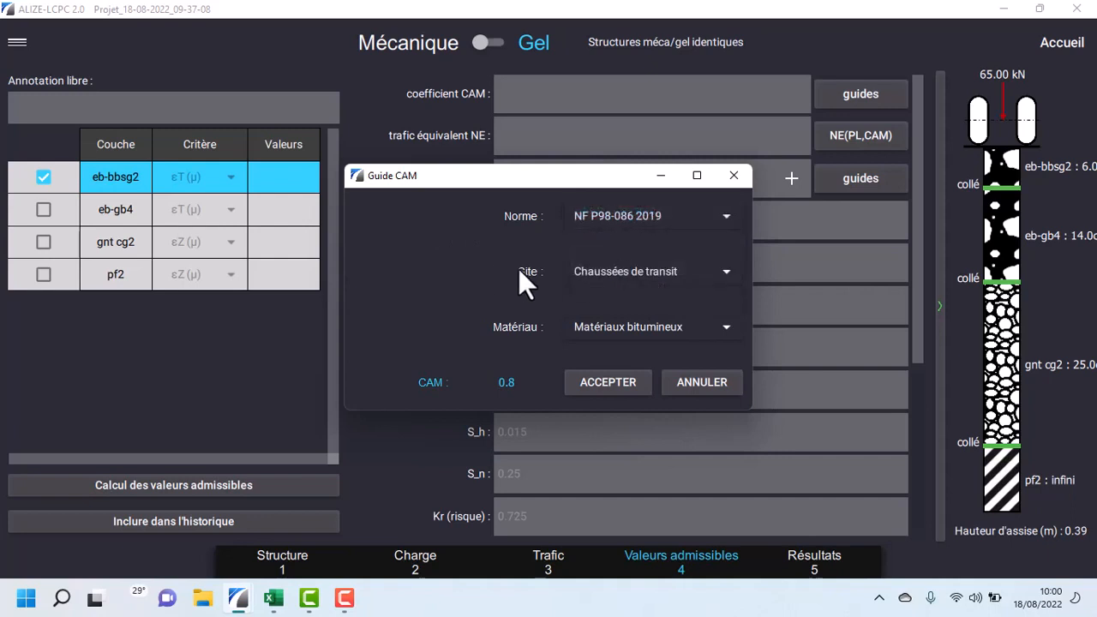
left_click(641, 278)
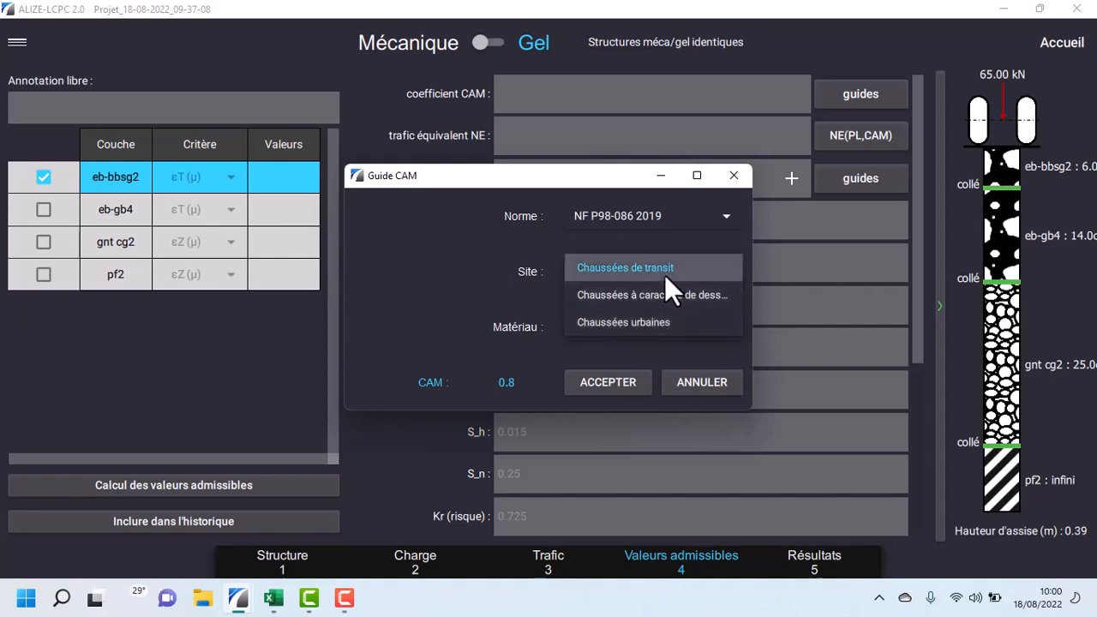
left_click(665, 274)
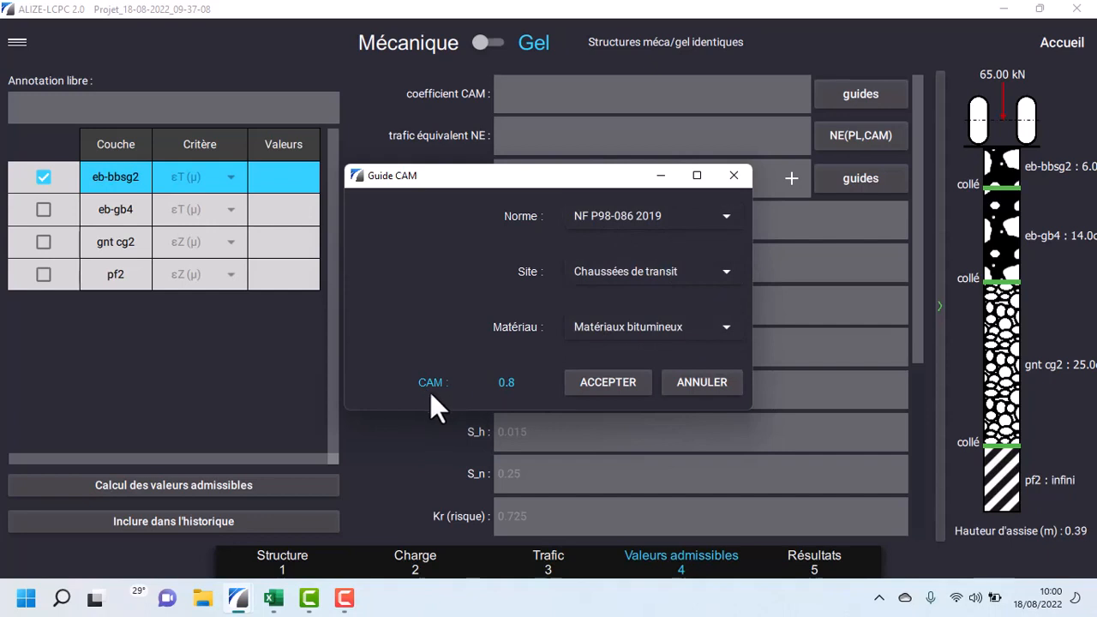
left_click(589, 383)
Calculate eb-bbsg2's equivalent traffic NE and accept the guide's 30 % risk for Section courante, bituminous structures, MB and traffic class T5.
left_click(846, 143)
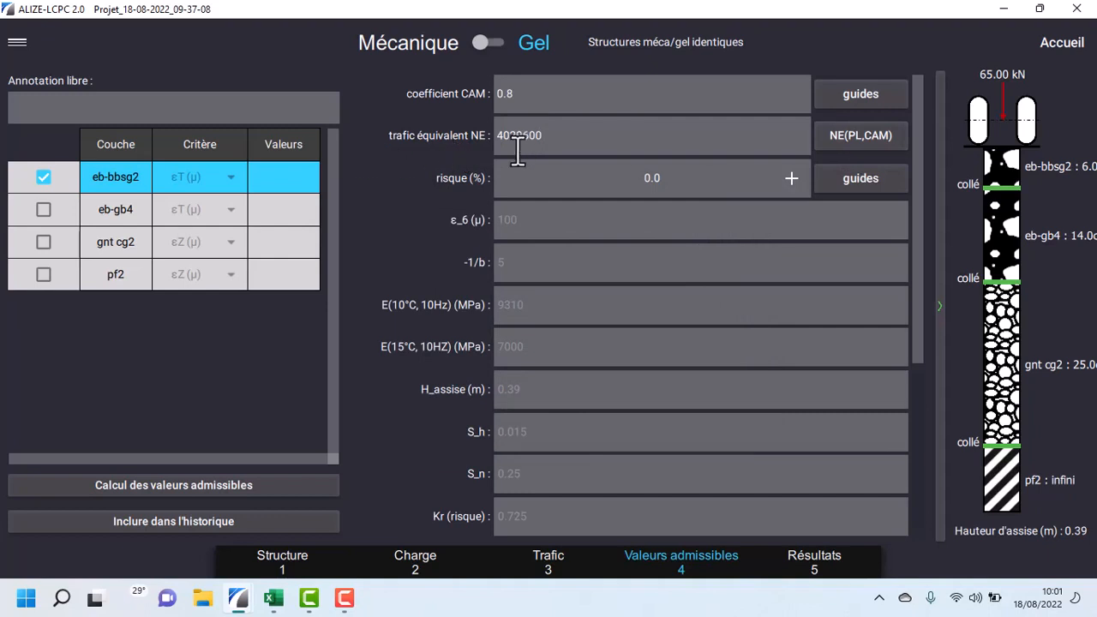
left_click(864, 182)
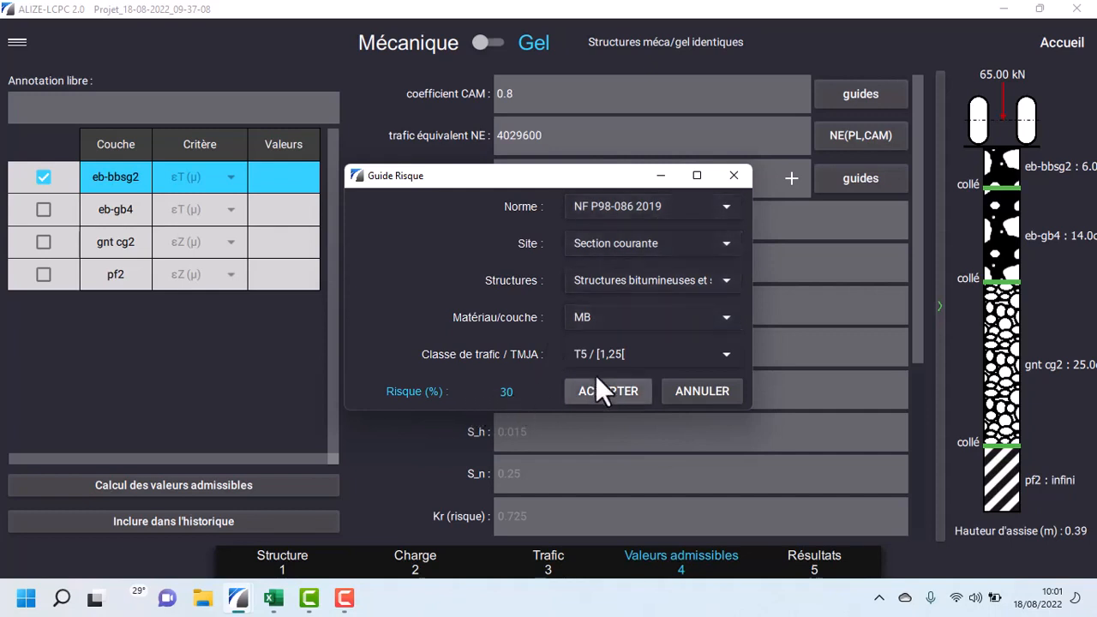
left_click(726, 280)
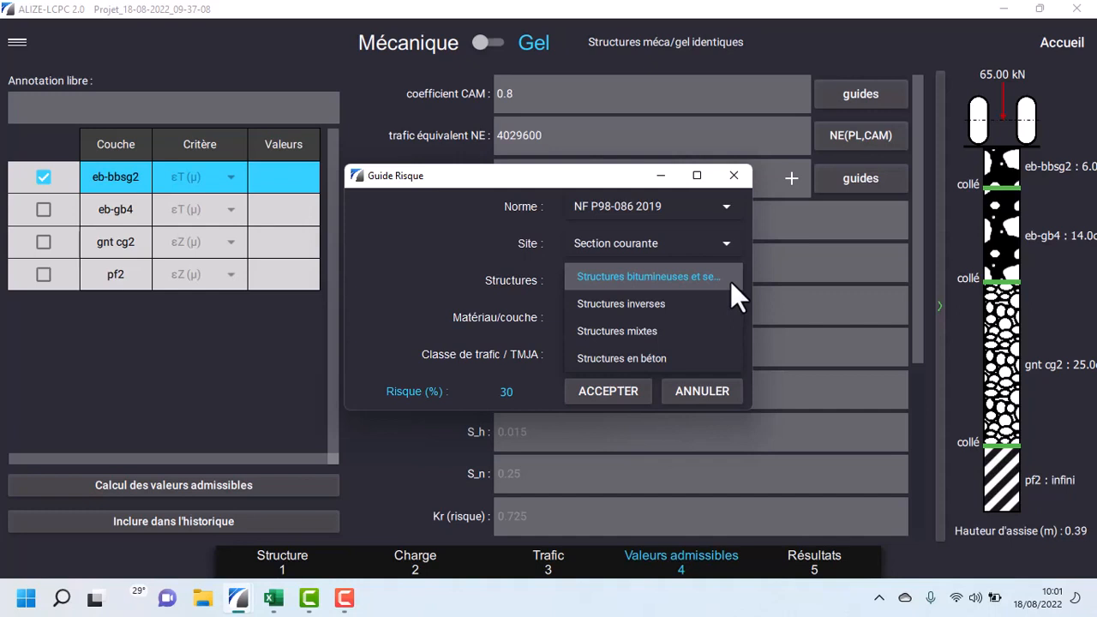
left_click(704, 248)
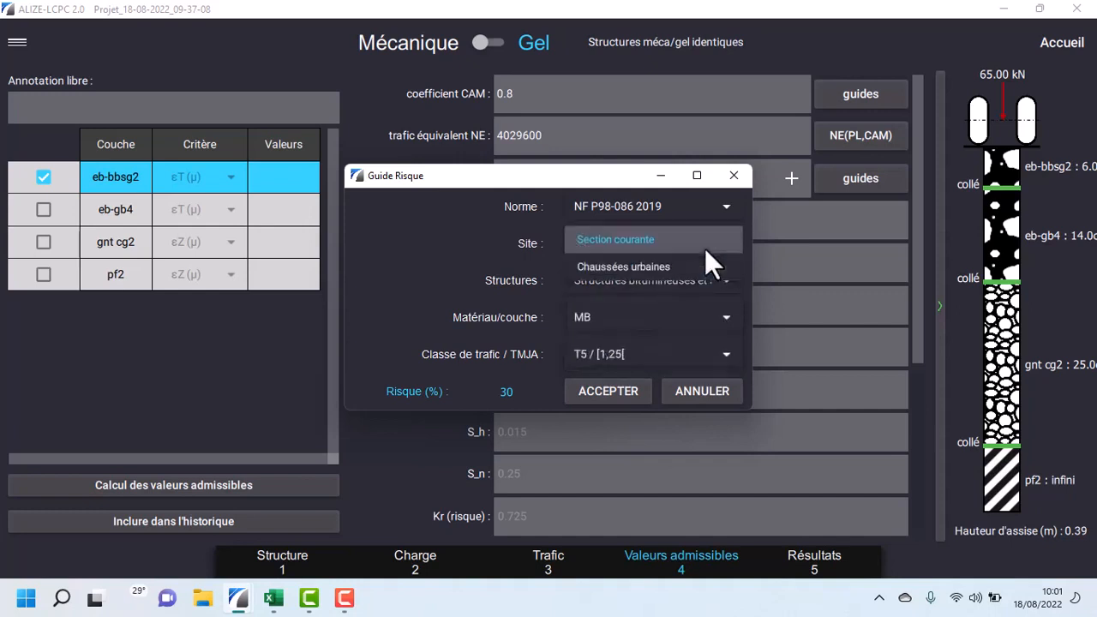
left_click(418, 253)
left_click(604, 393)
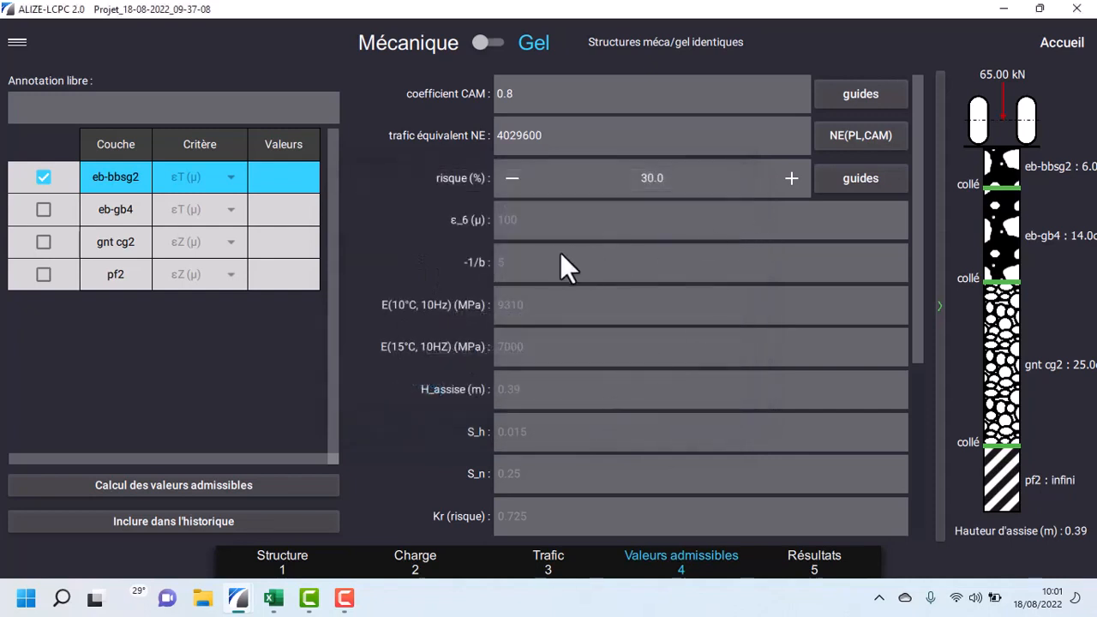
scroll(553, 250, "down", 5)
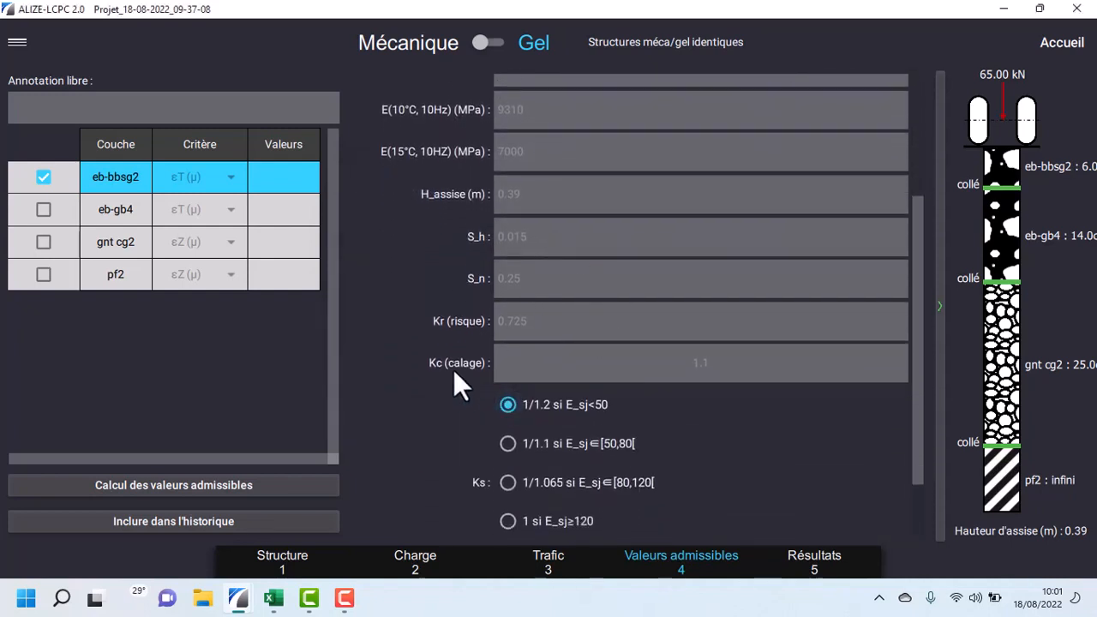
Choose the Ks option 1/1.2 si E_sj<50 for eb-bbsg2 and calculate its admissible value.
scroll(455, 371, "down", 2)
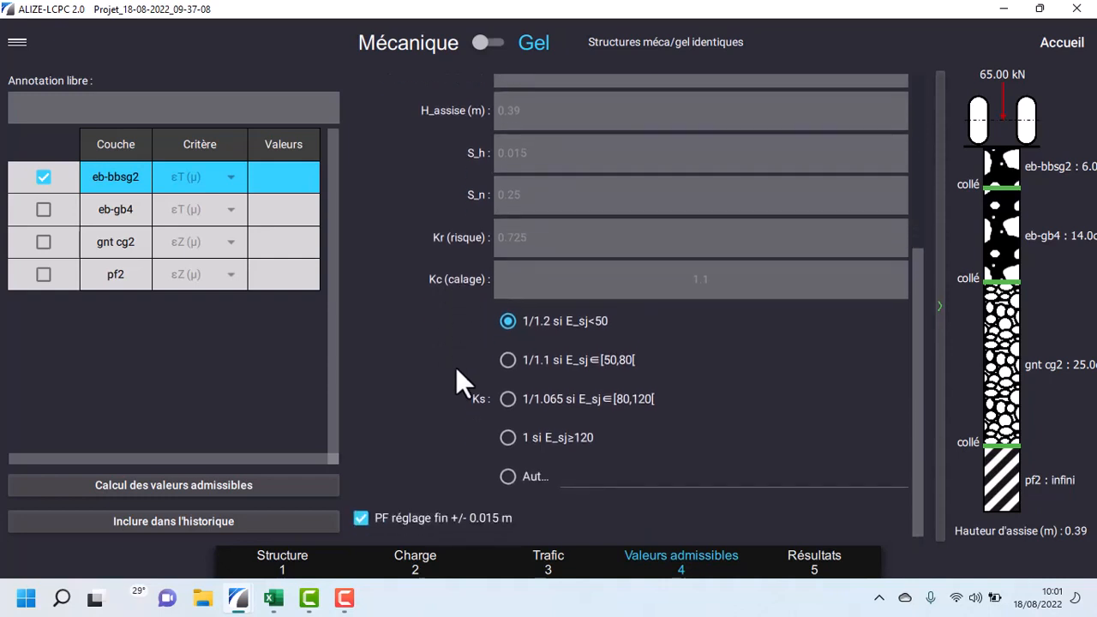
left_click(507, 318)
scroll(568, 261, "up", 3)
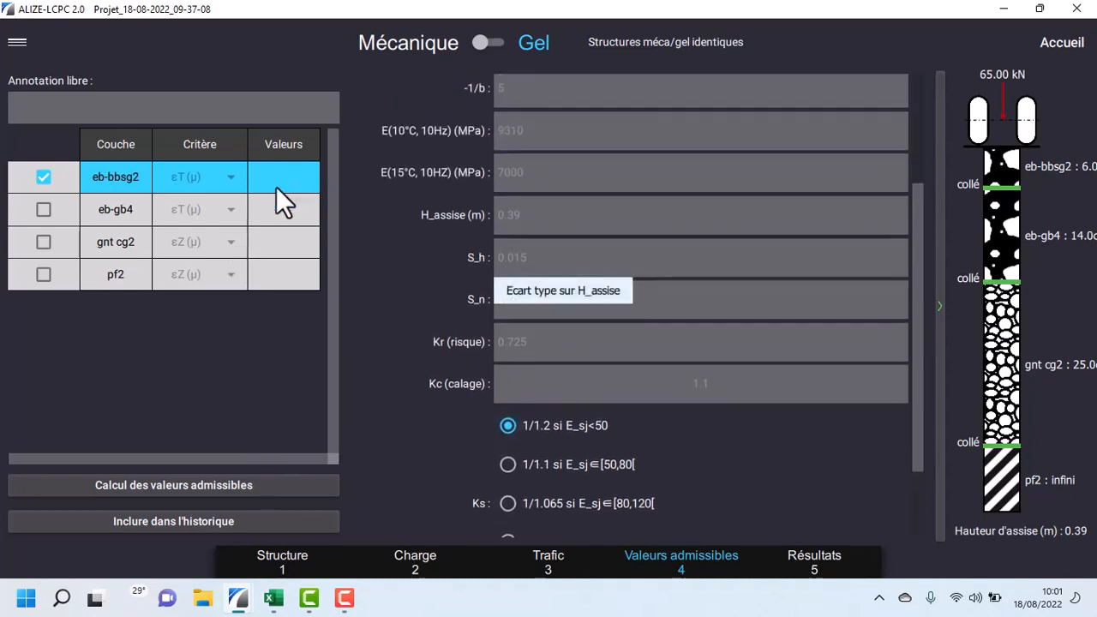
left_click(223, 484)
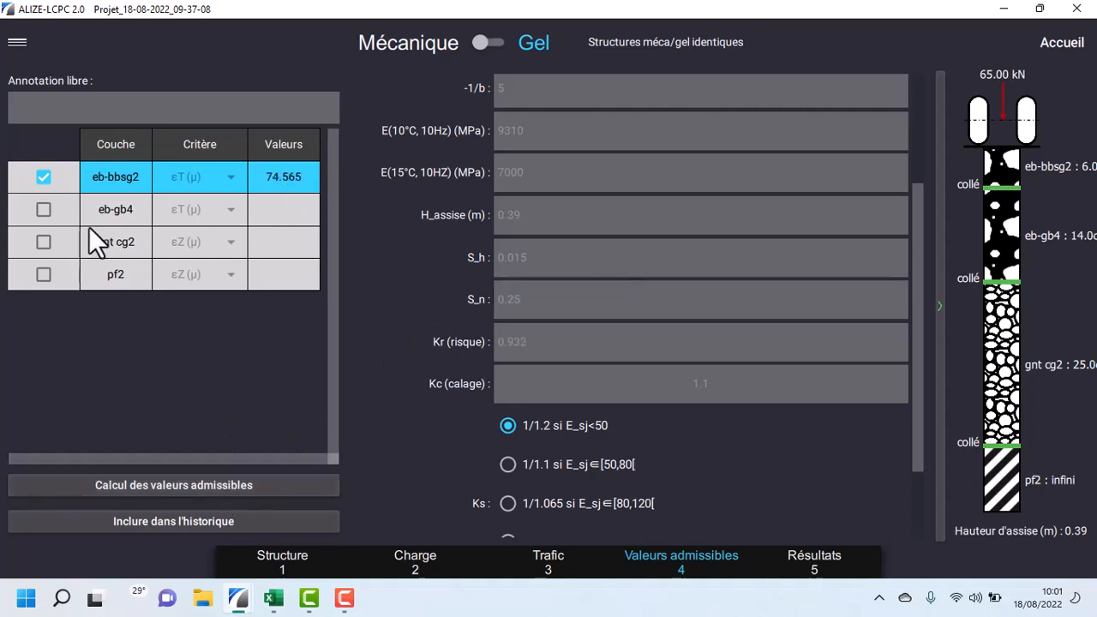
Include eb-gb4 in the admissible values, accept the guide's CAM of 0.8 for Matériaux bitumineux, and calculate its equivalent traffic NE.
left_click(49, 213)
scroll(531, 266, "up", 4)
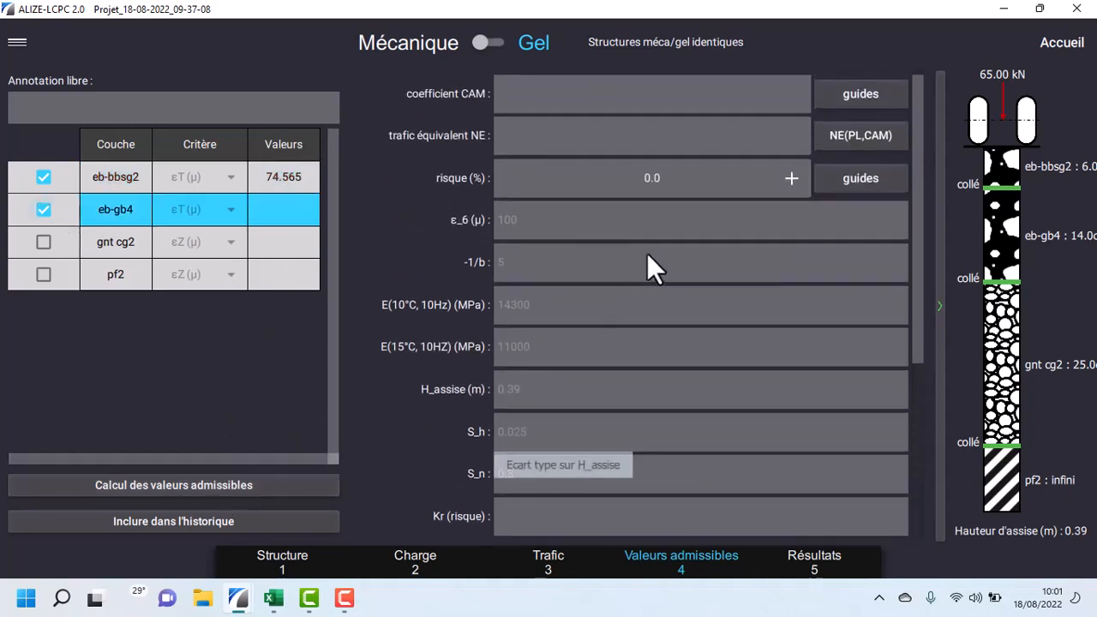
left_click(854, 101)
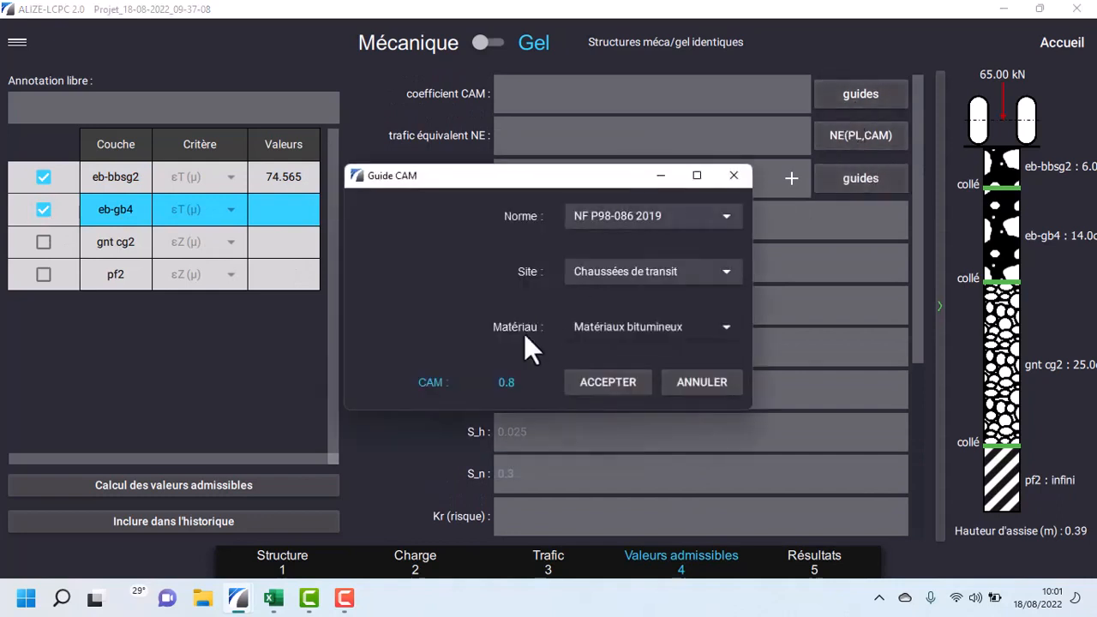
left_click(611, 384)
left_click(857, 137)
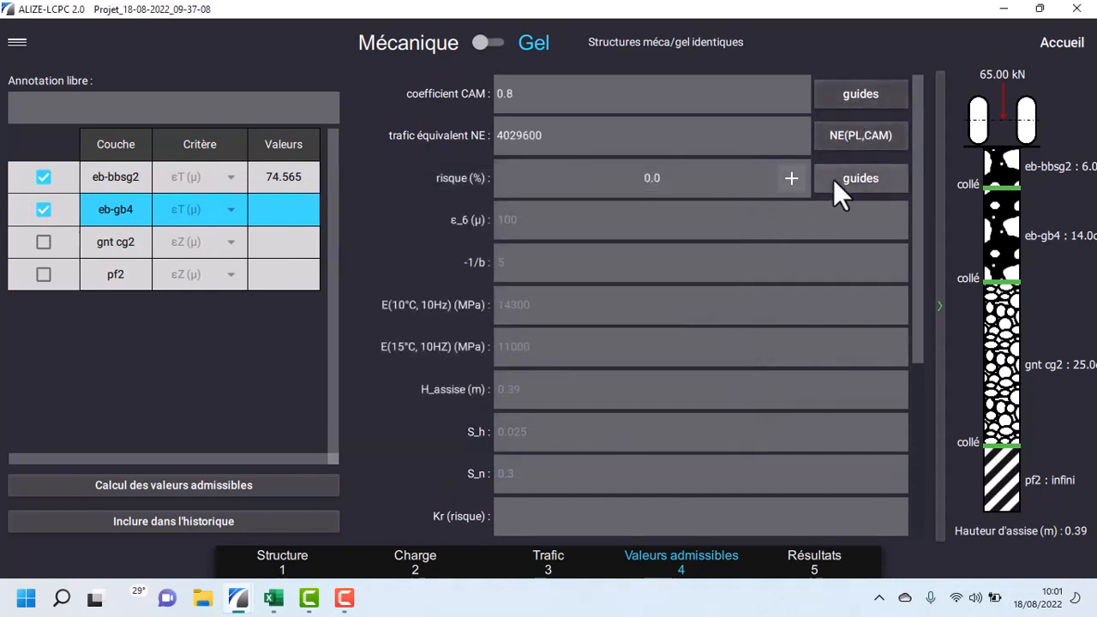
Accept the guide's 30 % risk and choose Ks 1/1.2 si E_sj<50 for eb-gb4, calculating its admissible value.
left_click(831, 184)
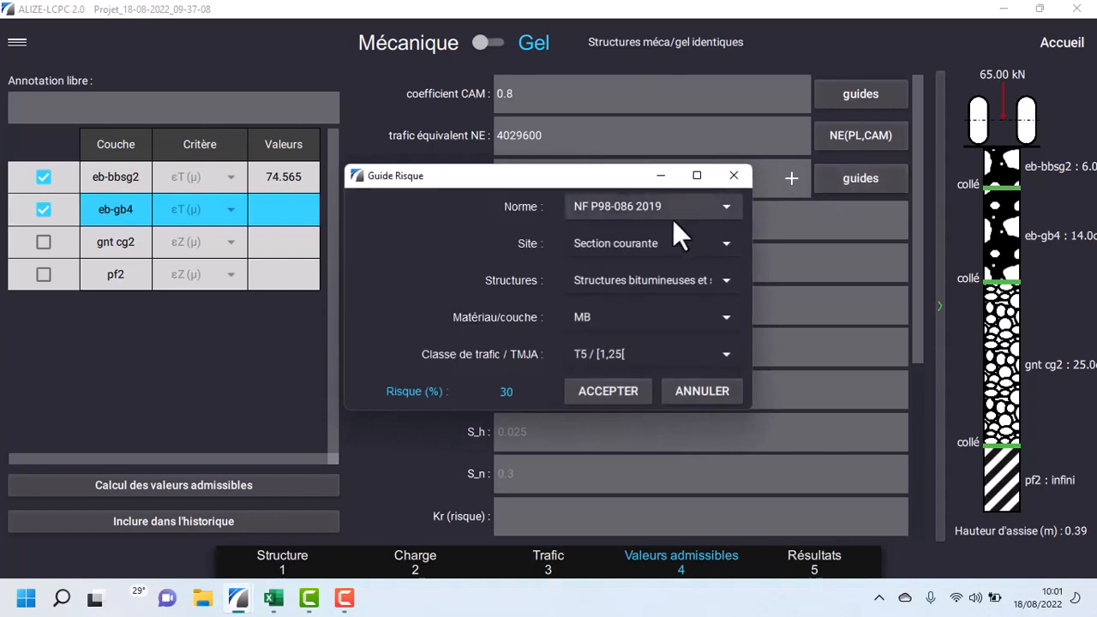
left_click(593, 390)
scroll(631, 242, "down", 1)
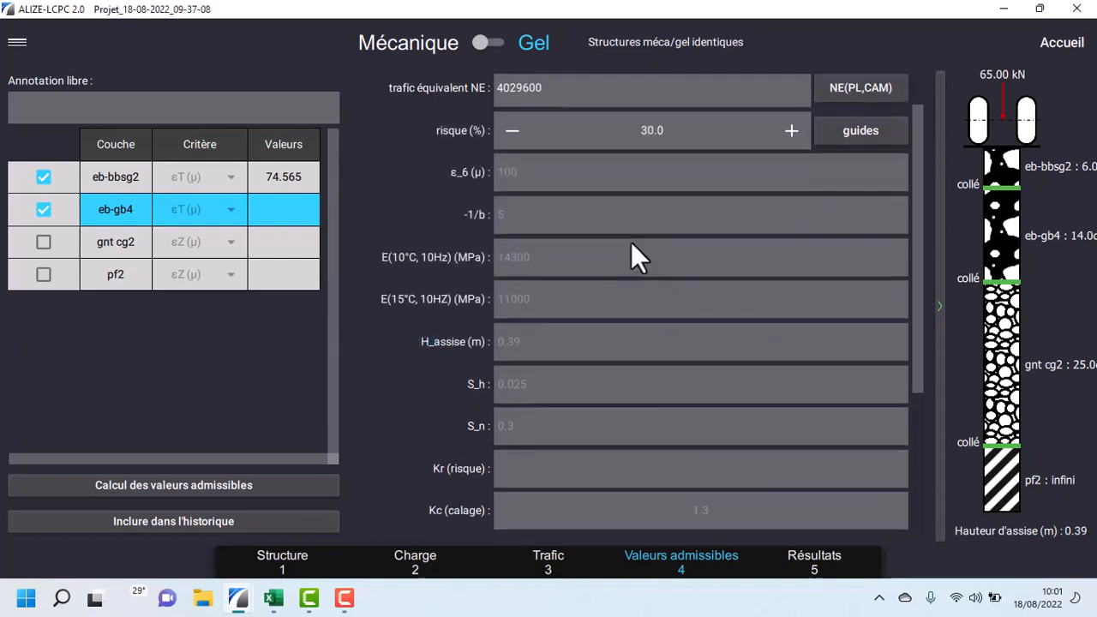
scroll(630, 242, "down", 5)
left_click(509, 322)
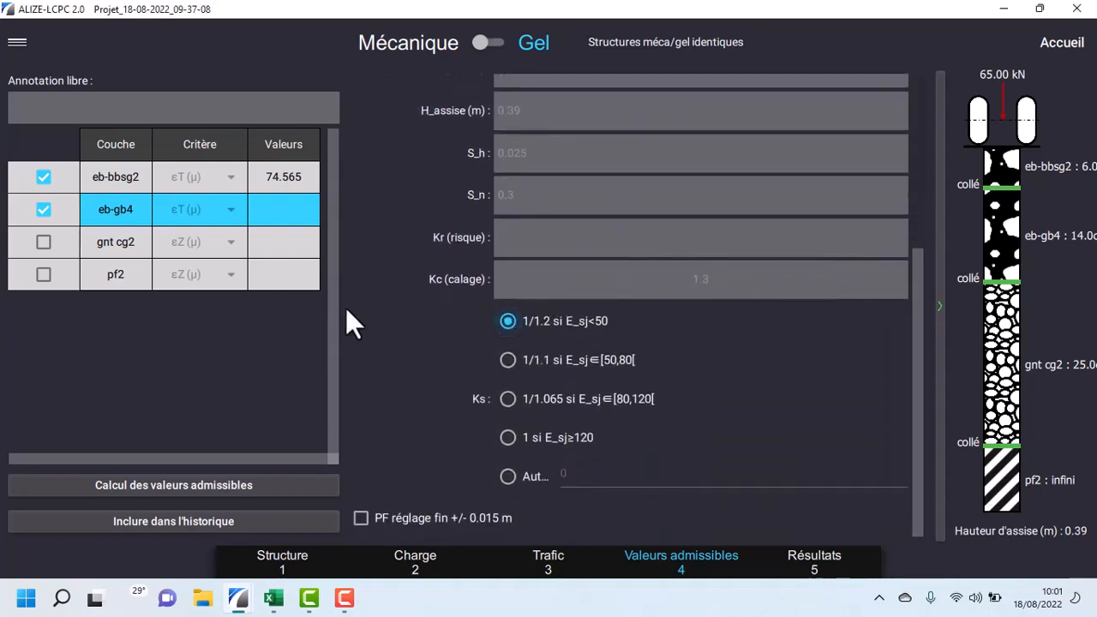
left_click(254, 485)
Include gnt cg2 with the guide's CAM of 0.8 and its calculated equivalent traffic NE, and calculate its admissible value.
left_click(46, 242)
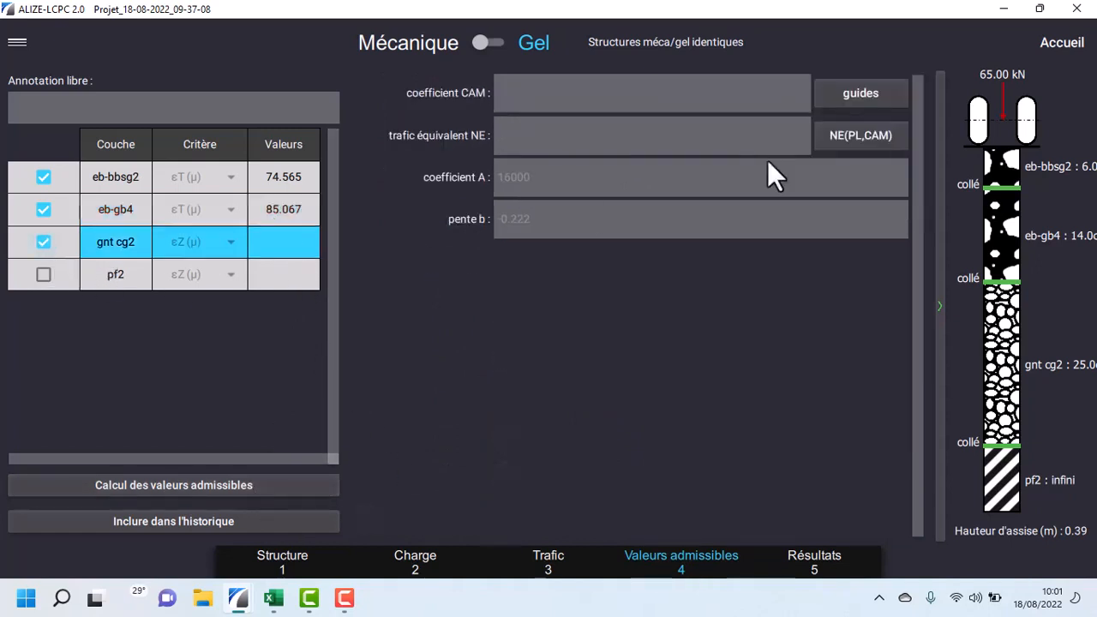
left_click(867, 97)
left_click(612, 384)
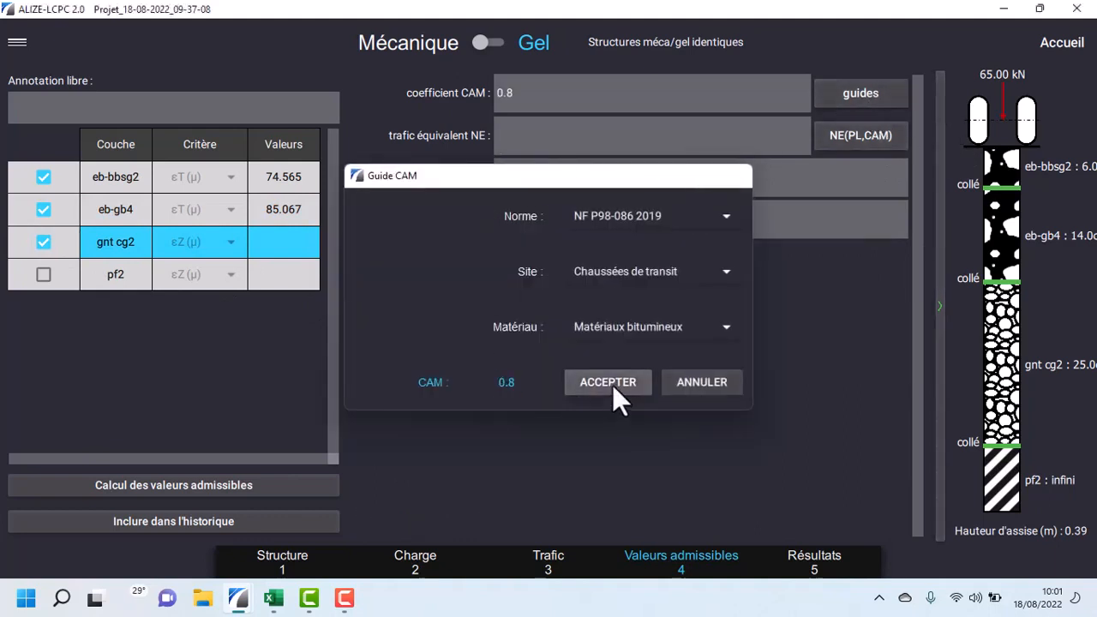
left_click(825, 143)
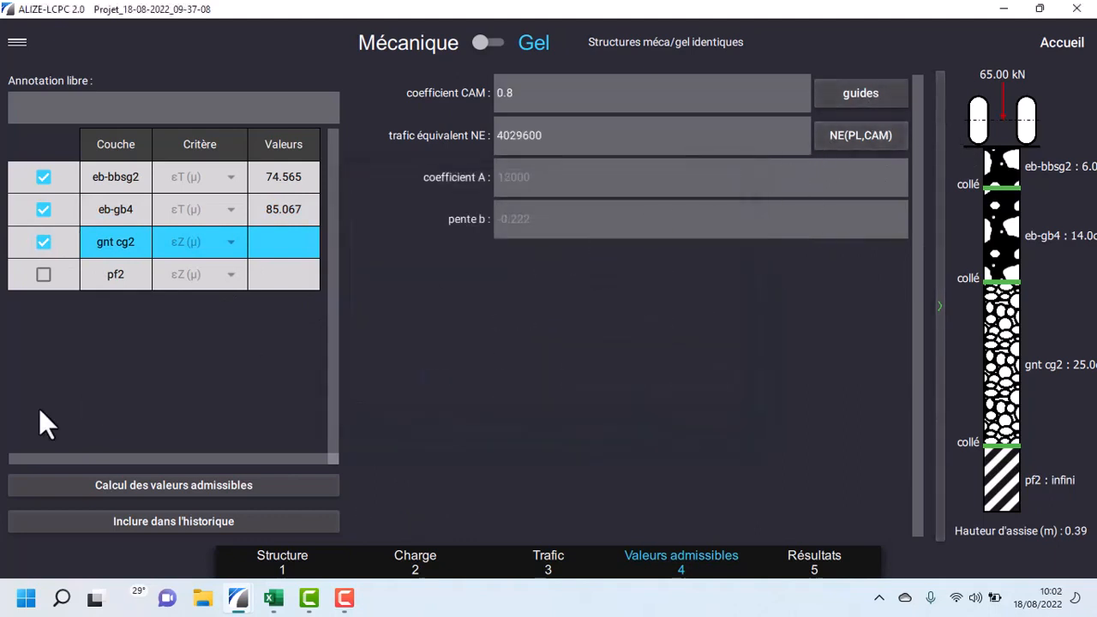
left_click(180, 485)
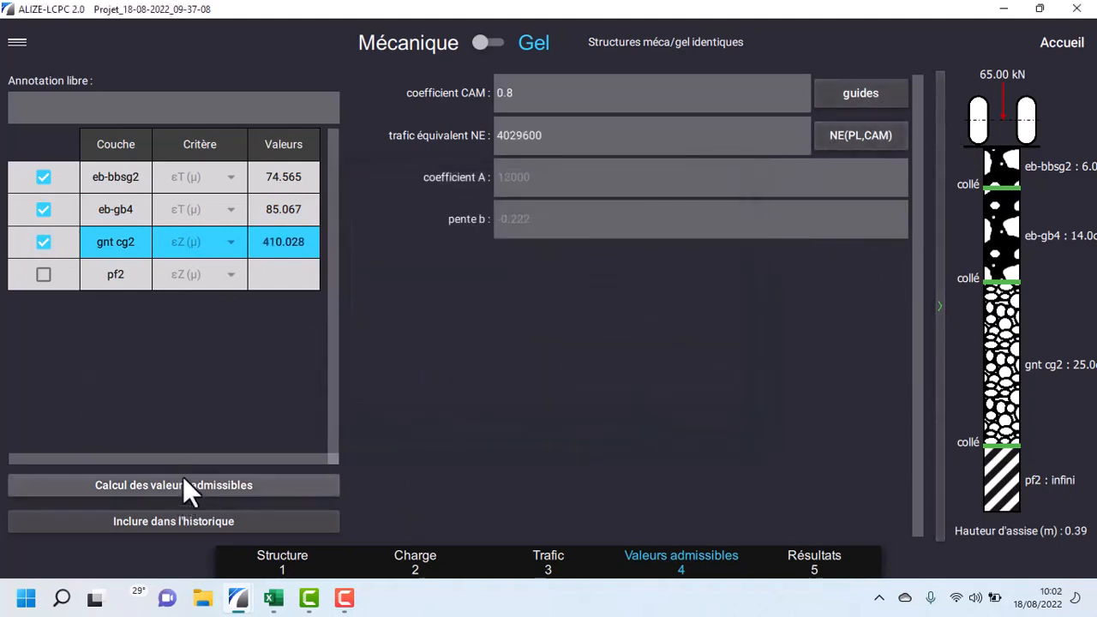
Include pf2 with the guide's CAM of 0.8 and its calculated equivalent traffic NE, and calculate its admissible value.
left_click(38, 275)
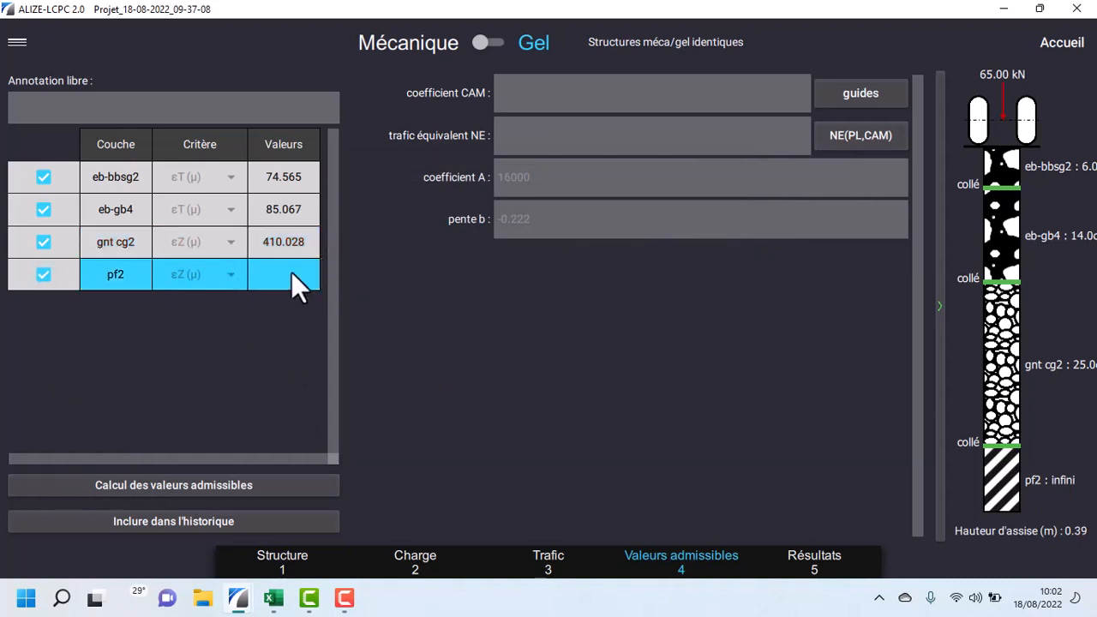
left_click(851, 94)
left_click(602, 382)
left_click(872, 137)
left_click(254, 485)
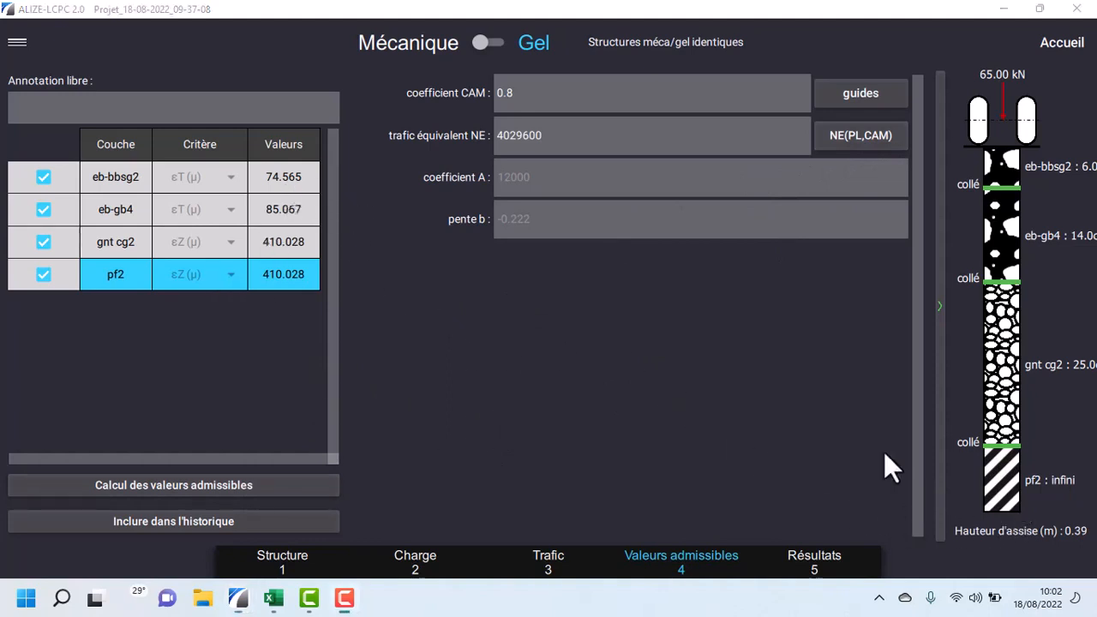
Show the design results and increase the thickness of the eb-gb4 layer to 0.150 m.
left_click(789, 351)
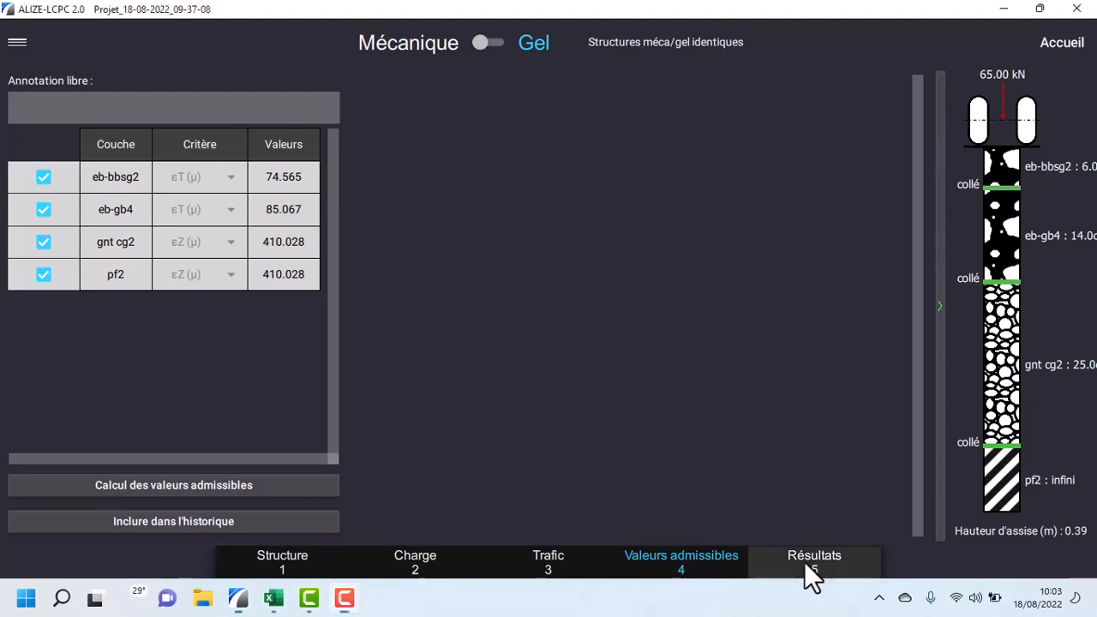
left_click(774, 557)
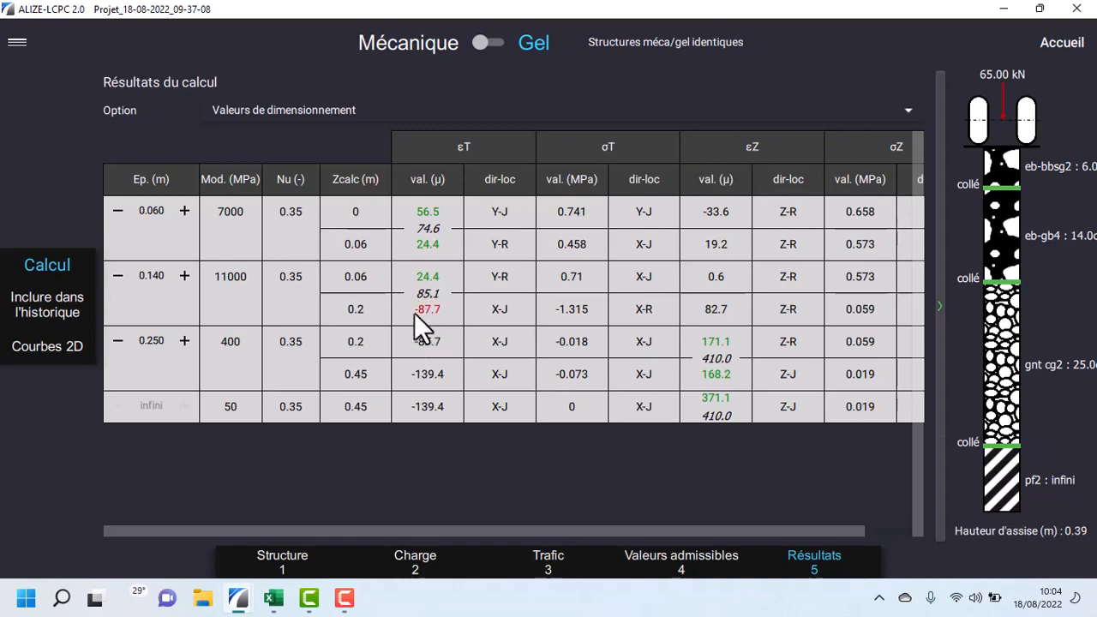
left_click(184, 276)
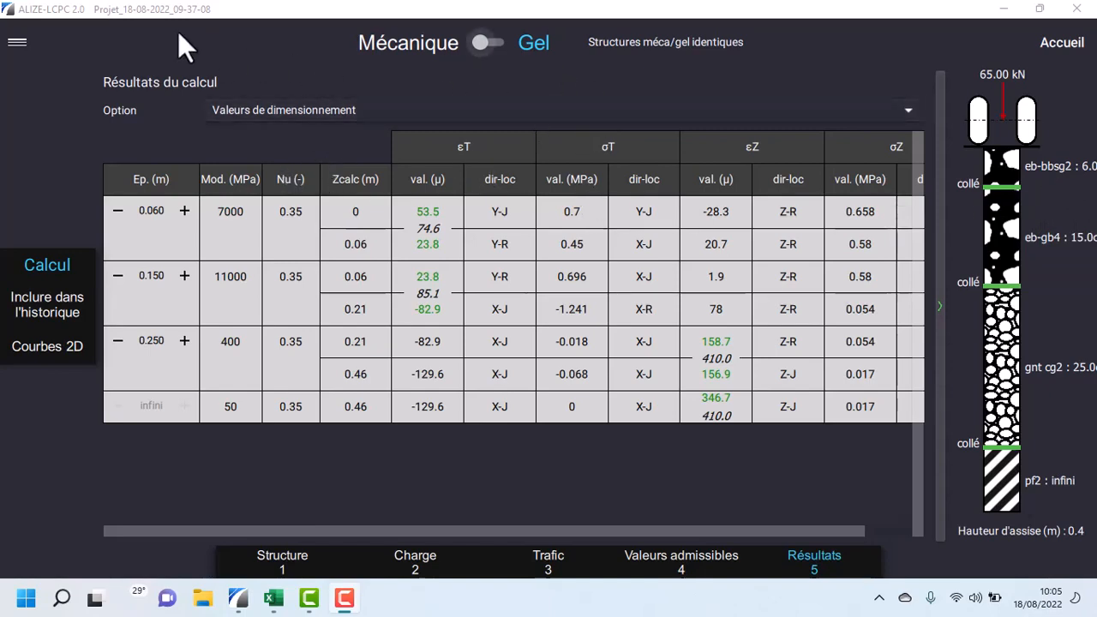
Prepare the mechanical report and include Valeurs de dimensionnement, Contraintes, Déformations and Courbes 2D among its results.
left_click(17, 47)
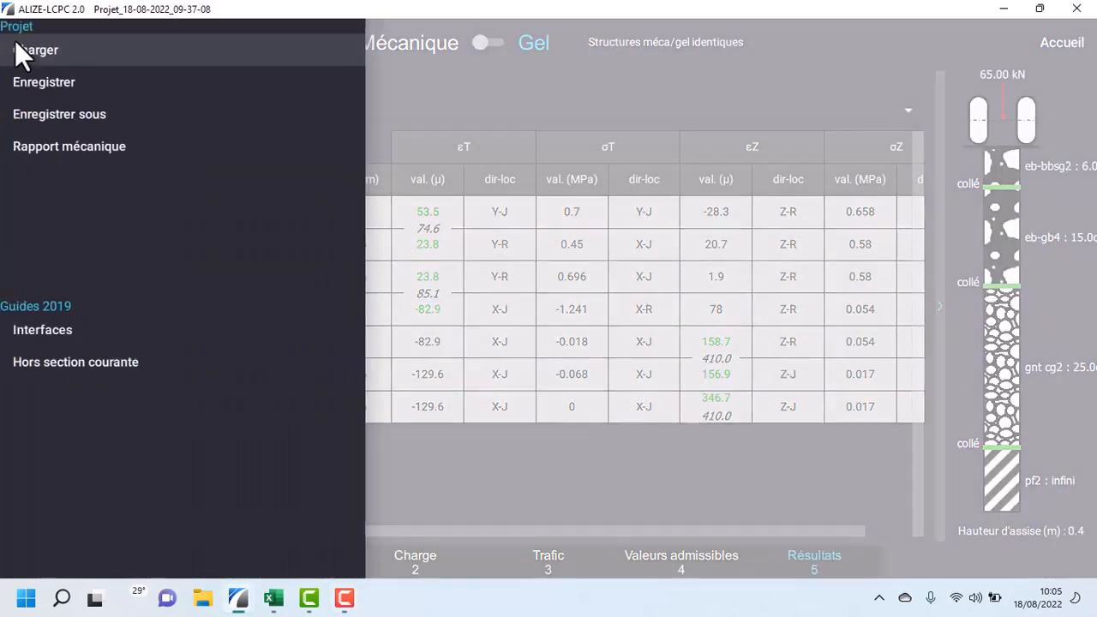
left_click(50, 152)
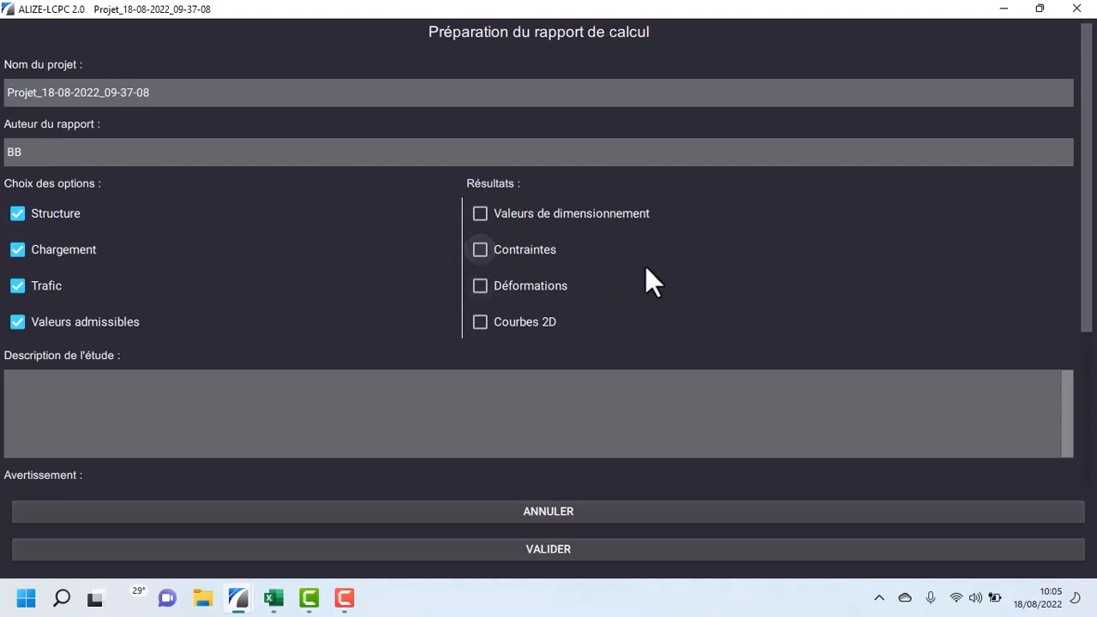
left_click(477, 213)
left_click(480, 250)
left_click(481, 286)
left_click(481, 322)
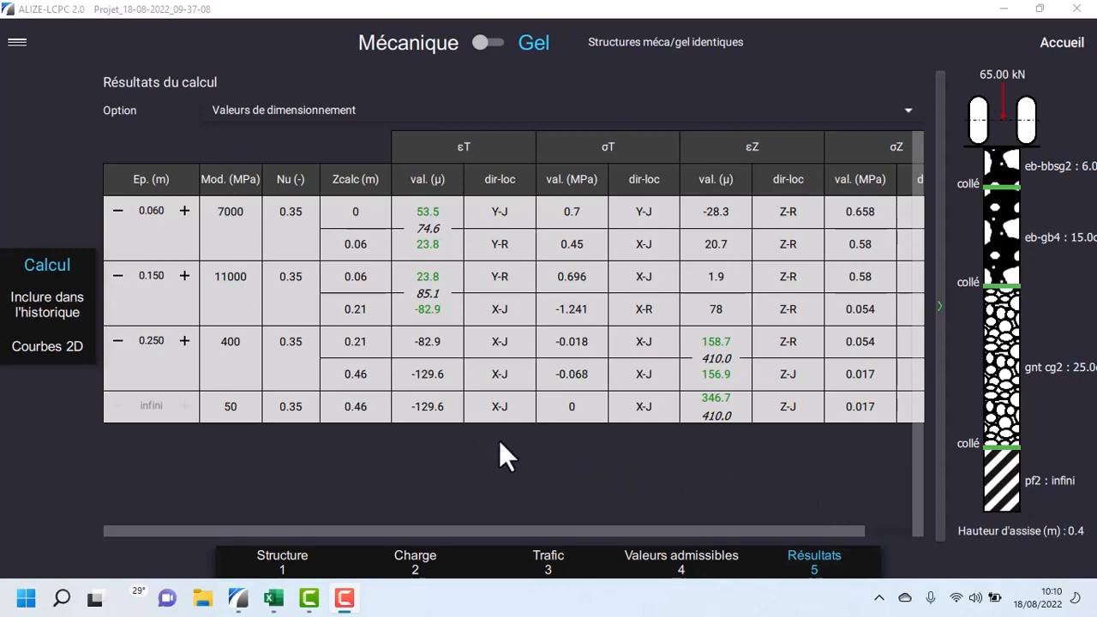
Plot the admissible value curves VA 1 EpsiT, VA 2 EpsiT, VA 3 EpsiZ and VA 4 EpsiZ as 2D curves.
left_click(46, 344)
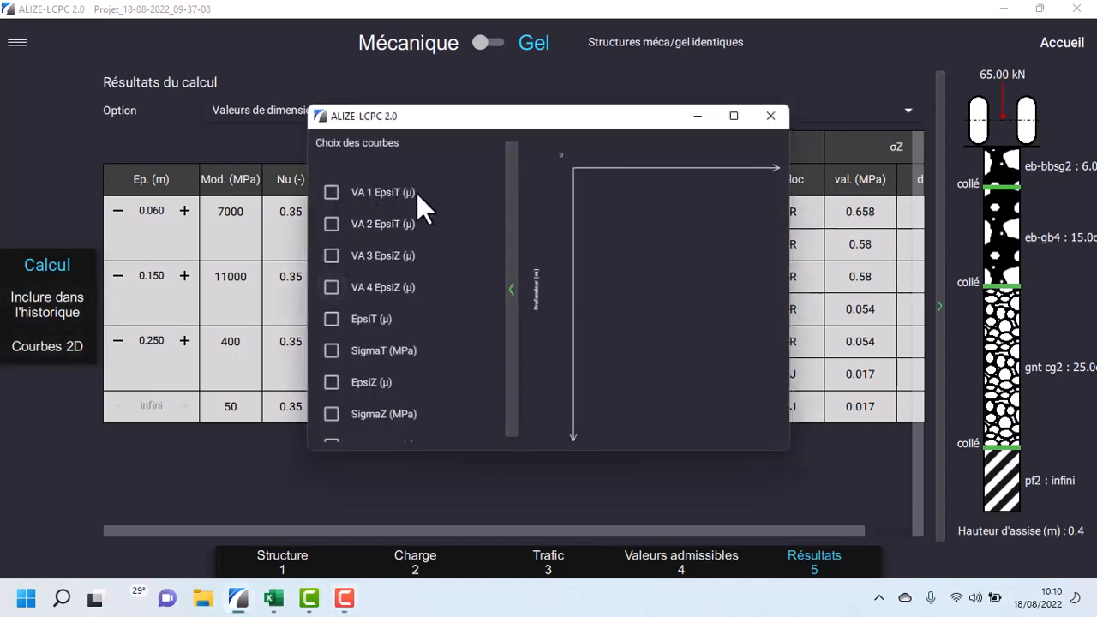
left_click(332, 194)
left_click(332, 221)
left_click(333, 257)
left_click(333, 286)
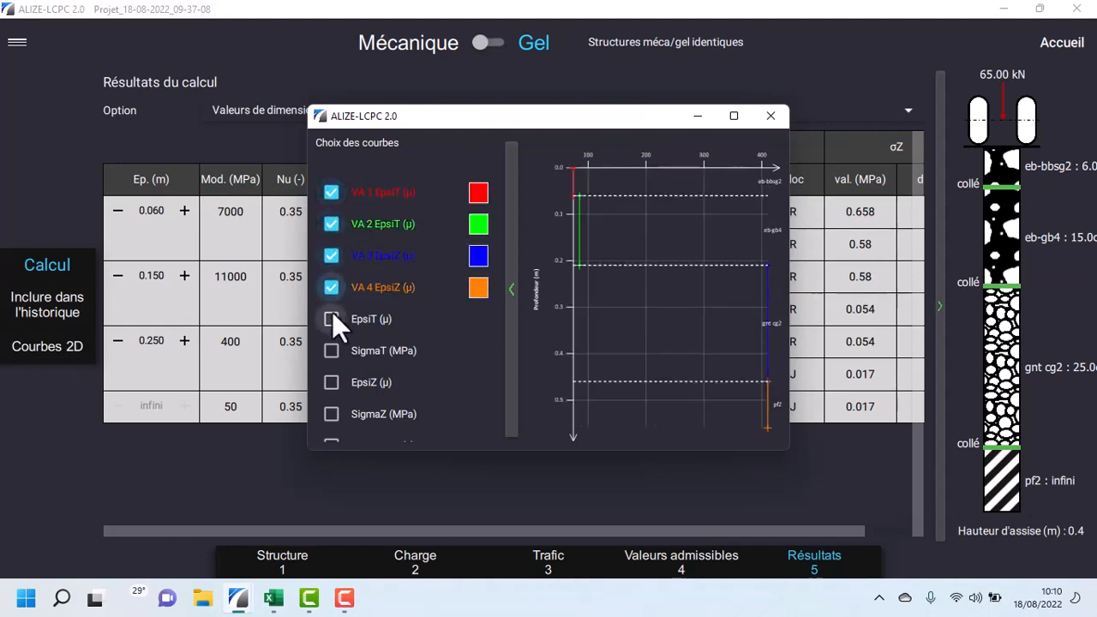
Add the EpsiT, SigmaT and EpsiZ curves to the 2D plot.
left_click(332, 317)
left_click(334, 350)
left_click(331, 383)
Add the SigmaZ, EpsiZ roue, and EpsiX and EpsiY roue and jumelage curves, check the remaining curve choices, and close the 2D plot.
scroll(335, 391, "down", 3)
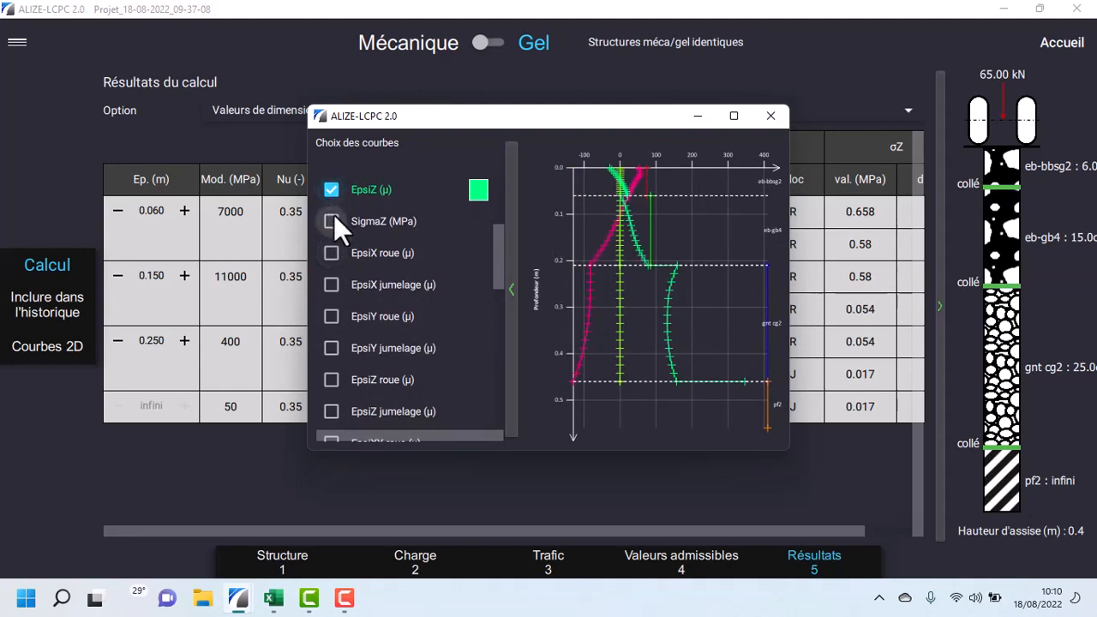
left_click(331, 253)
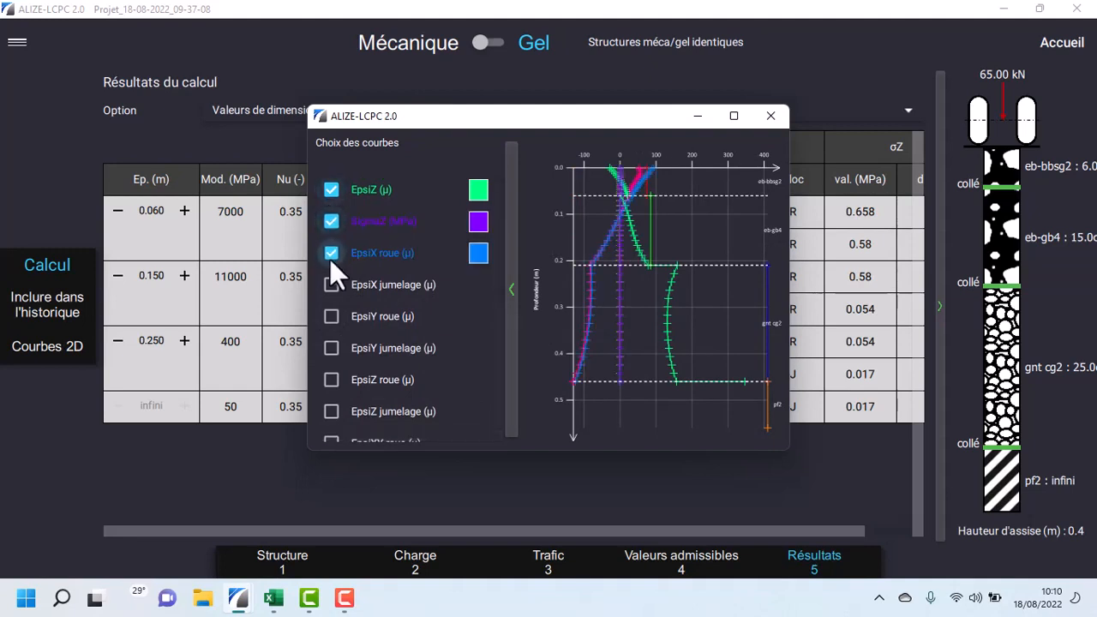
left_click(332, 285)
left_click(332, 316)
left_click(331, 348)
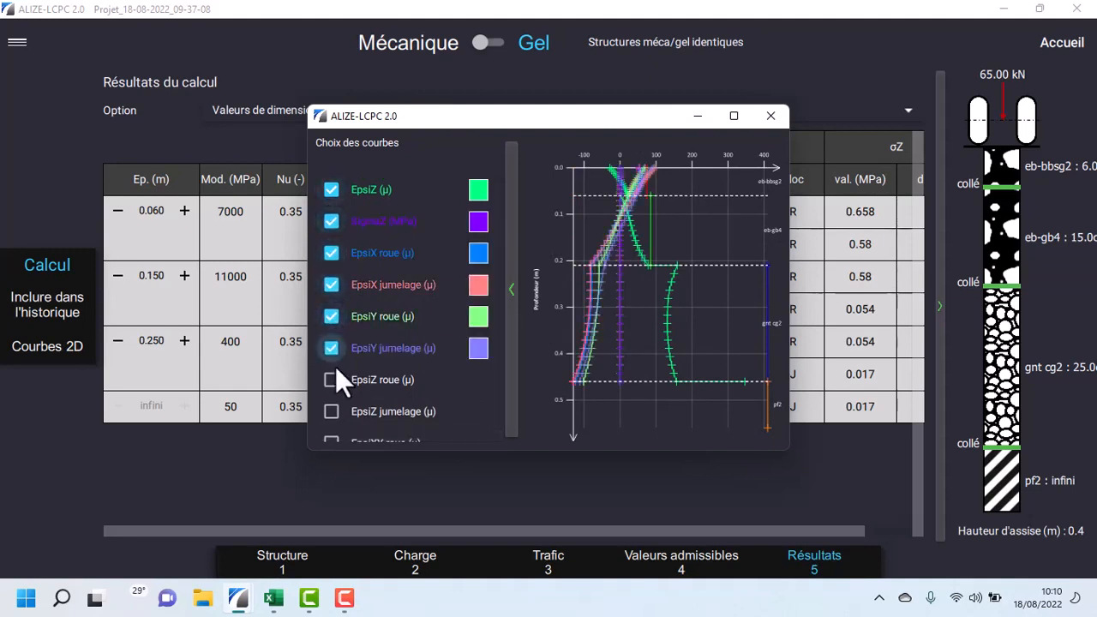
left_click(331, 379)
scroll(345, 388, "down", 5)
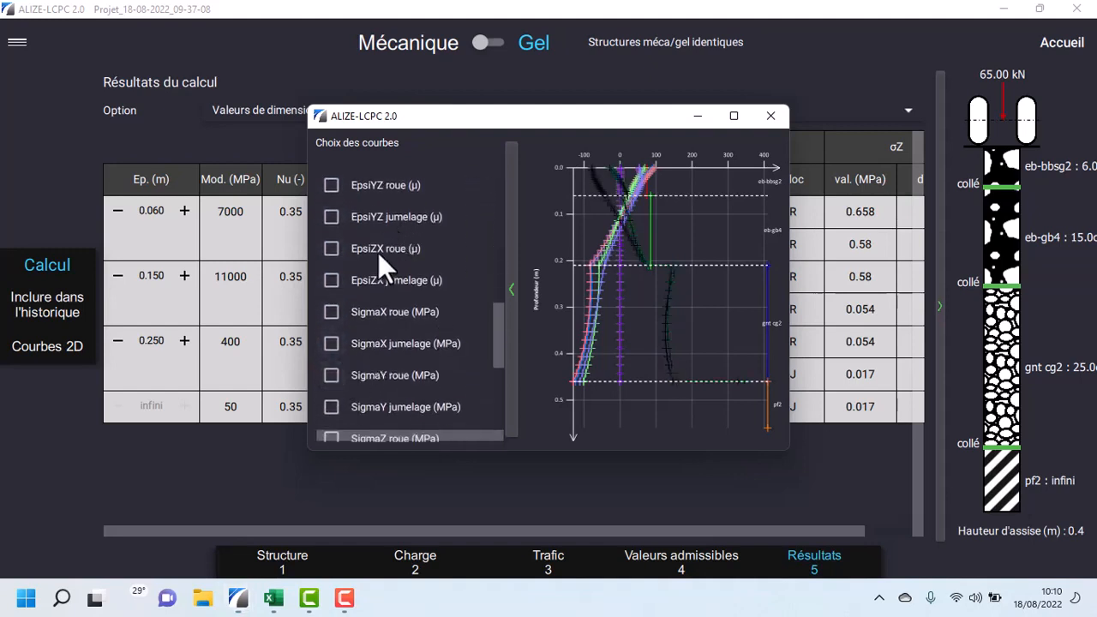
scroll(379, 250, "down", 5)
scroll(380, 250, "up", 15)
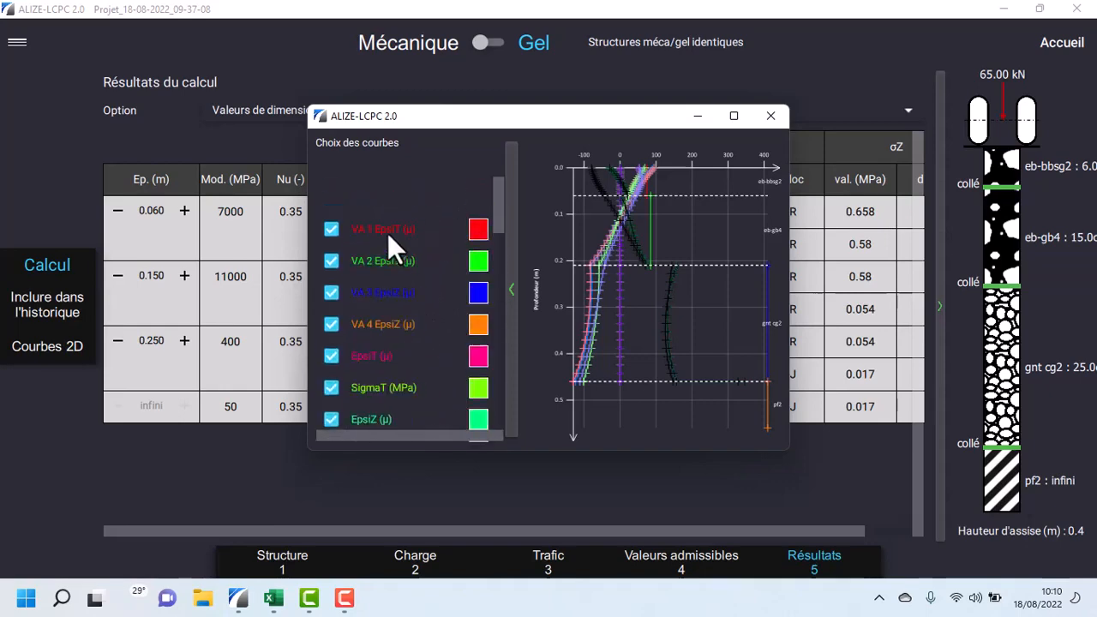
left_click(772, 115)
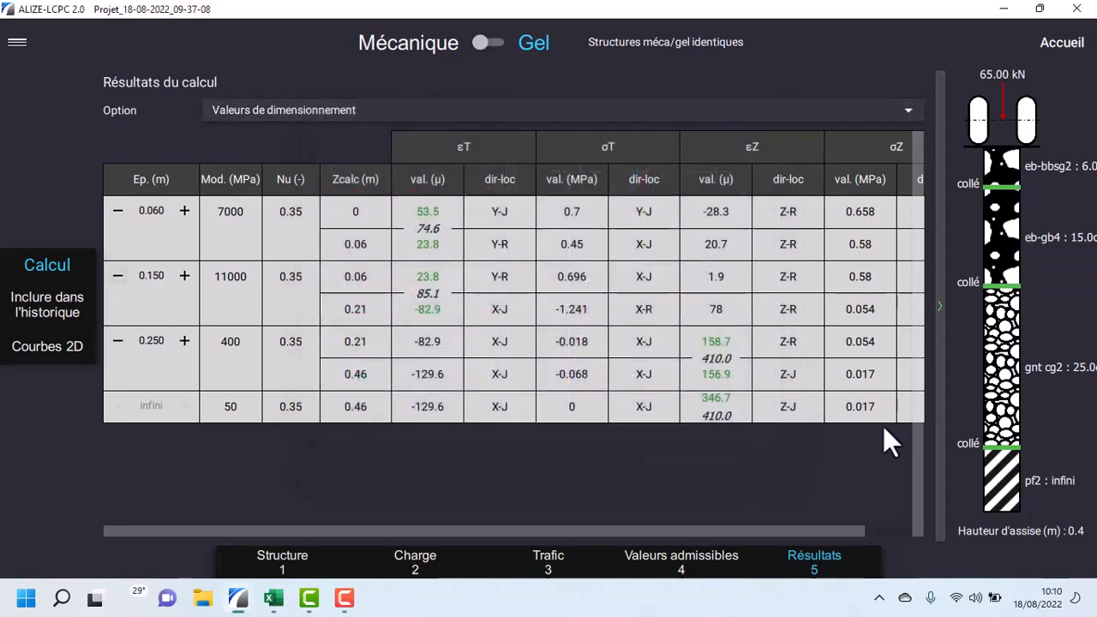
Open the PDF report Projet_18-08-2022_09-37-08 from the HP folder's Documents in Microsoft Edge.
left_click(898, 609)
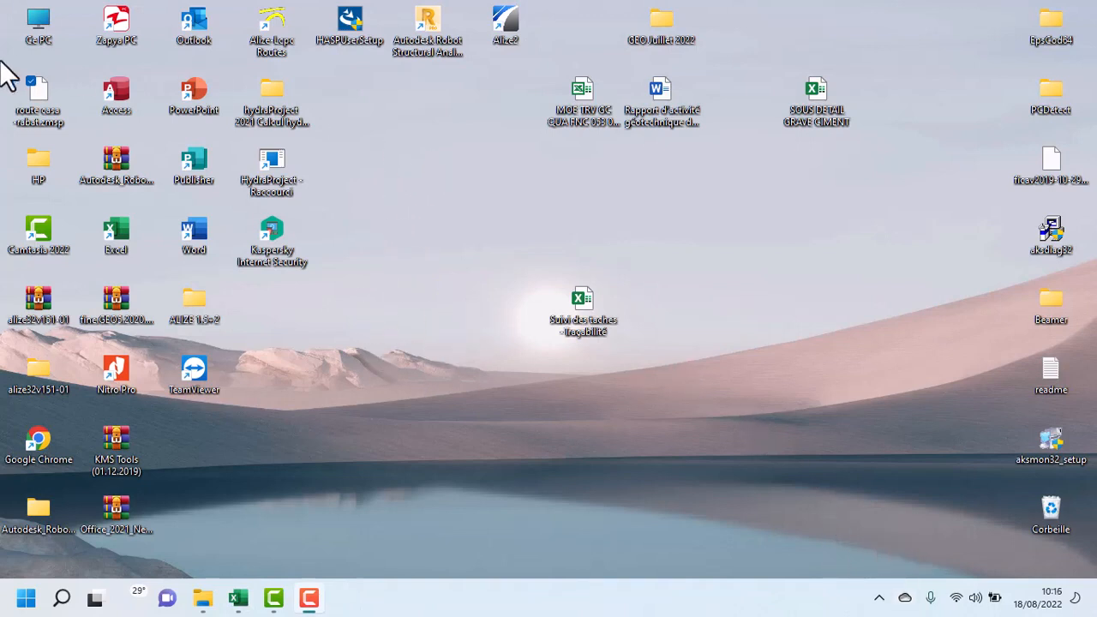
double_click(40, 167)
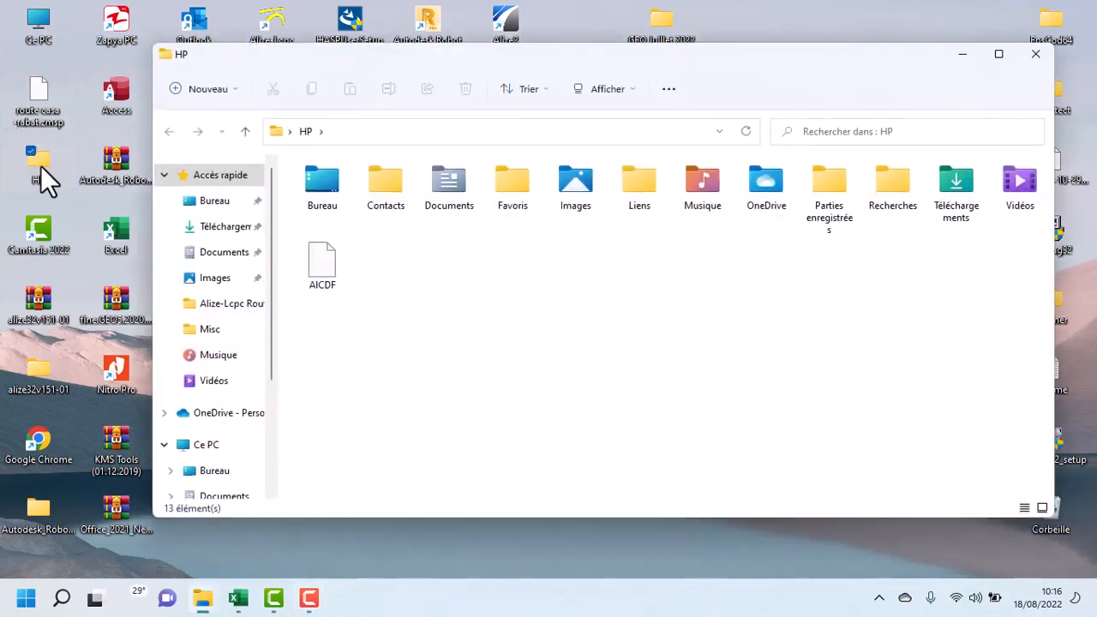
double_click(463, 202)
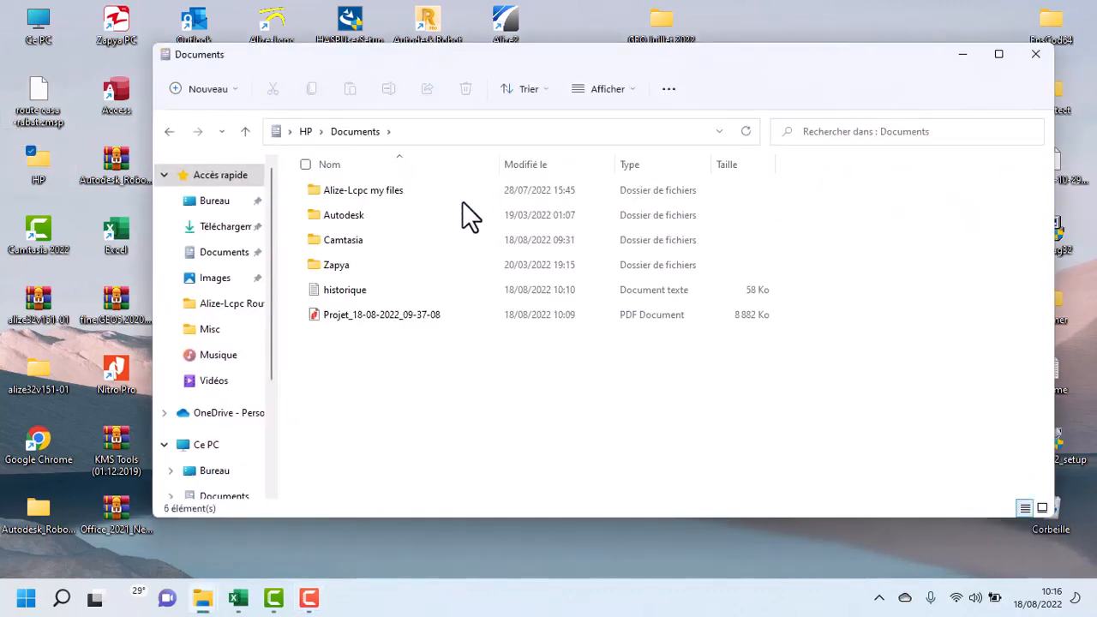
left_click(382, 319)
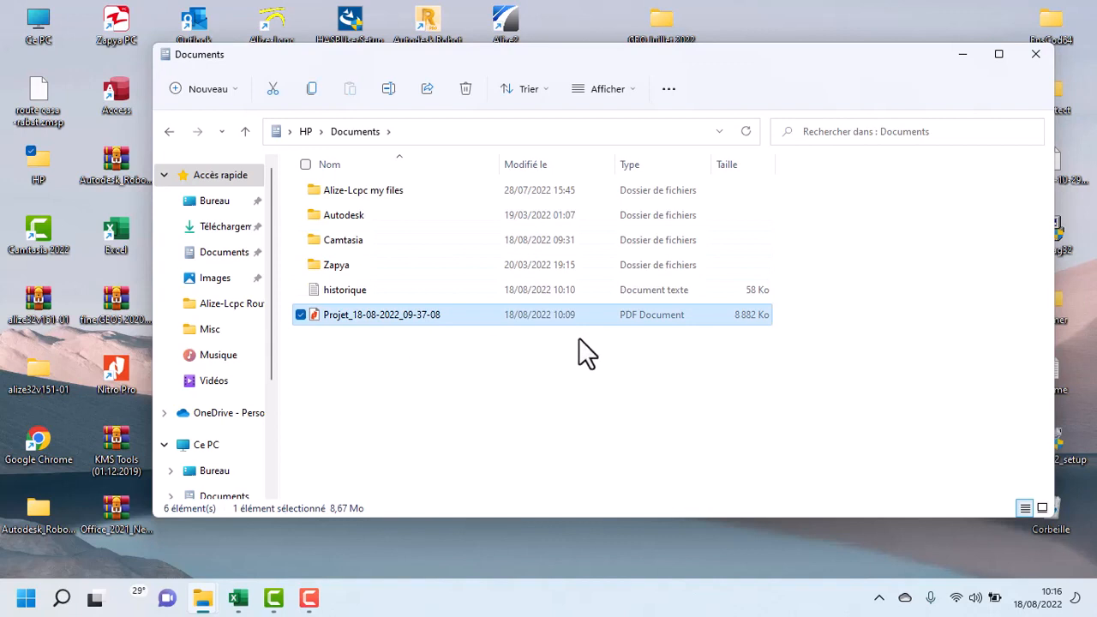
right_click(422, 318)
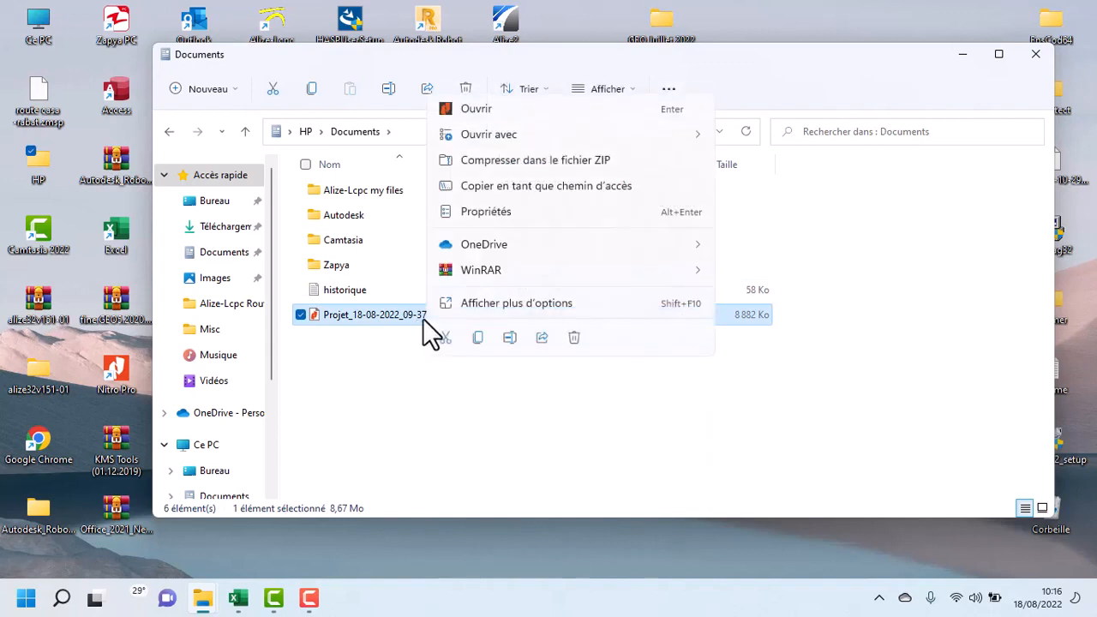
mouse_move(497, 144)
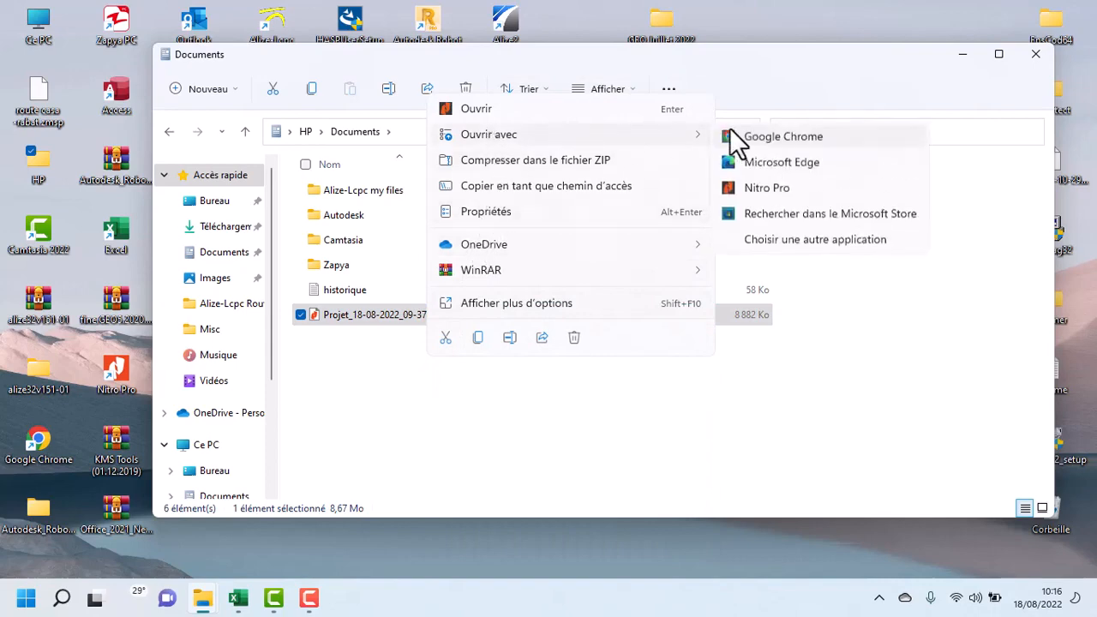
left_click(772, 163)
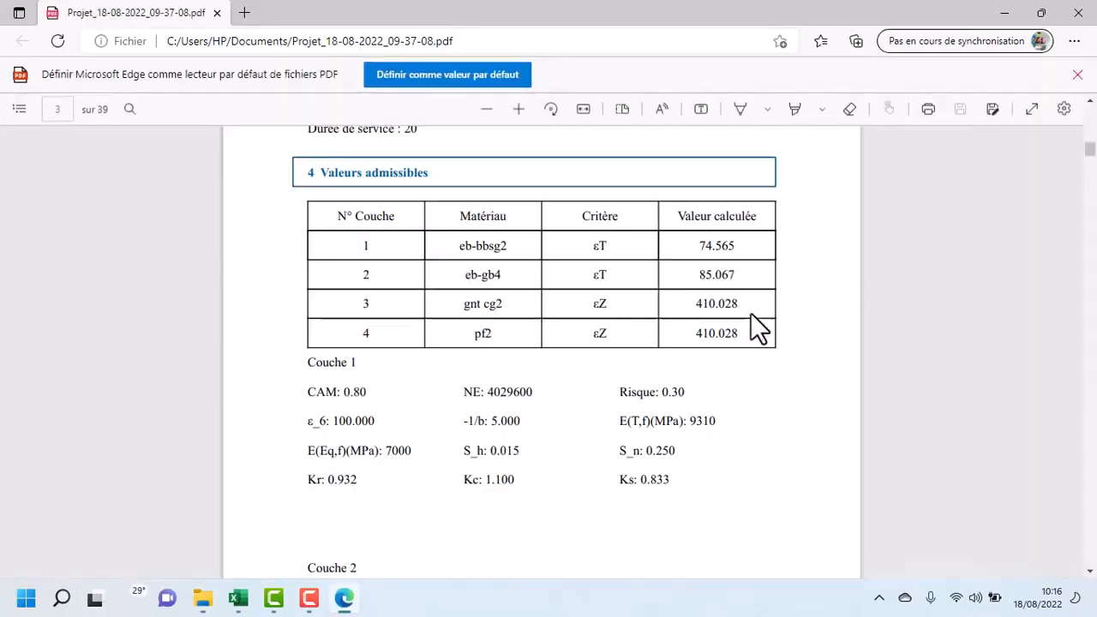
Review the report's cover page and its Structure, Chargement and Valeurs admissibles sections.
scroll(600, 325, "up", 10)
scroll(549, 330, "up", 10)
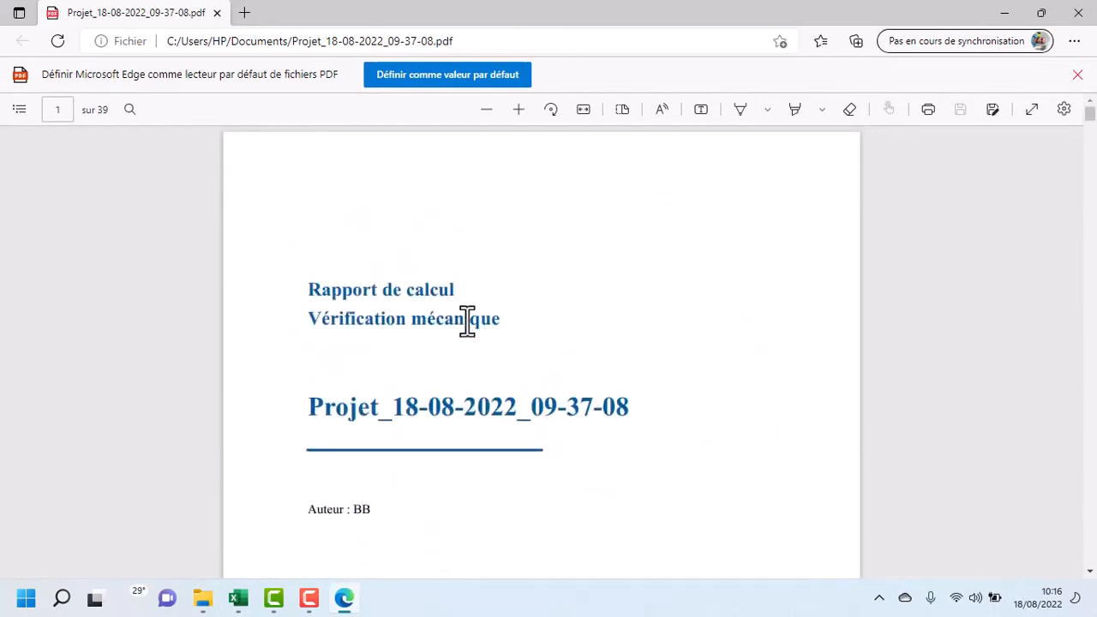
scroll(497, 314, "down", 3)
scroll(578, 242, "down", 5)
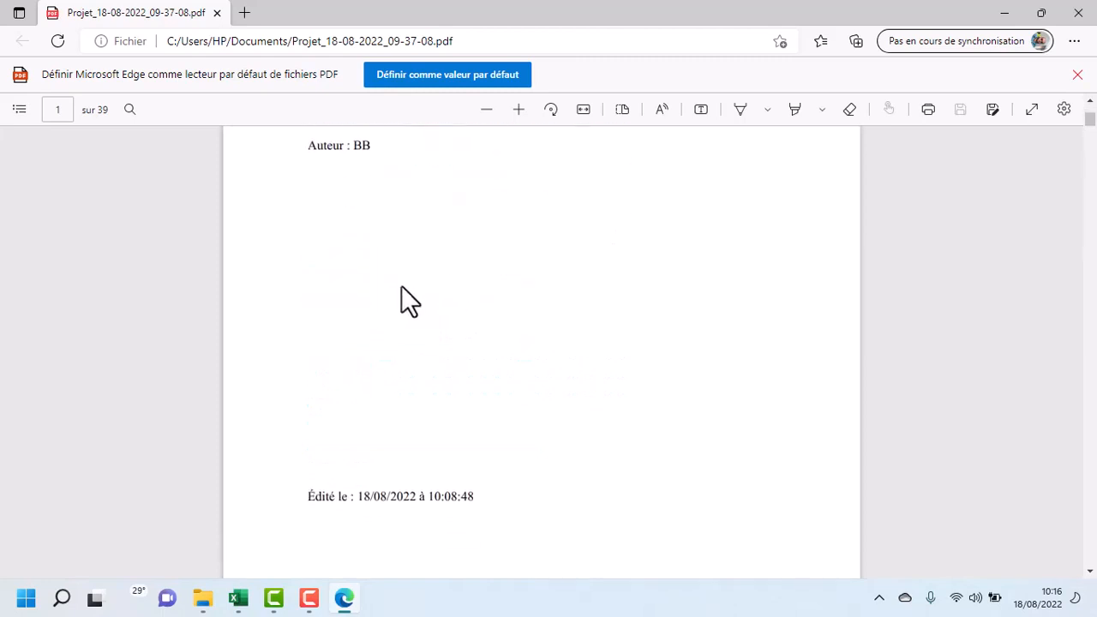
scroll(401, 280, "down", 4)
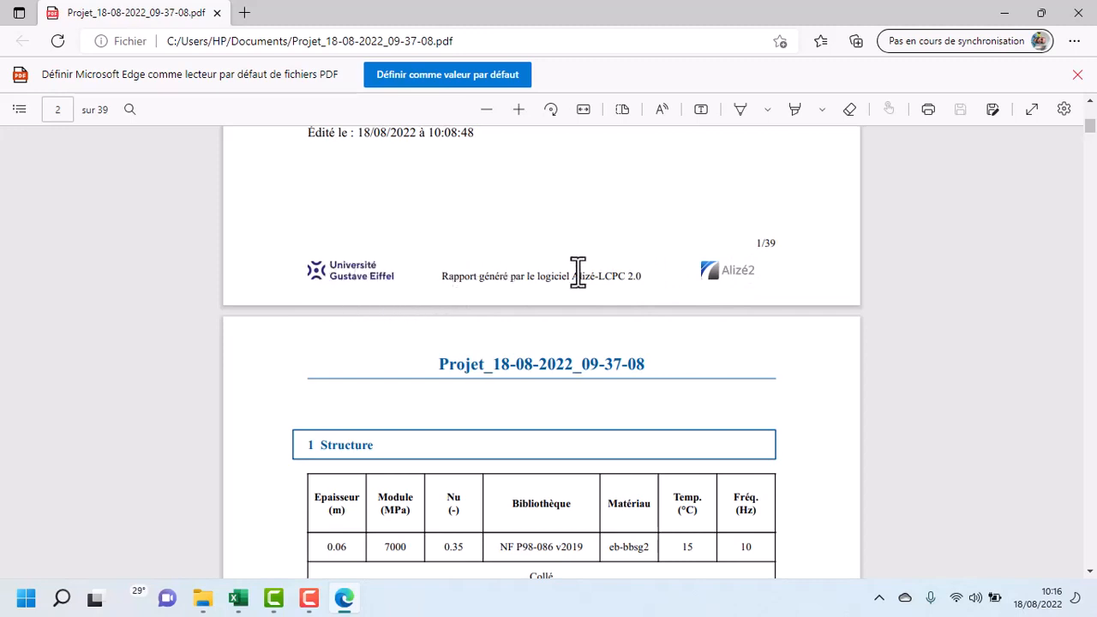
scroll(502, 300, "down", 5)
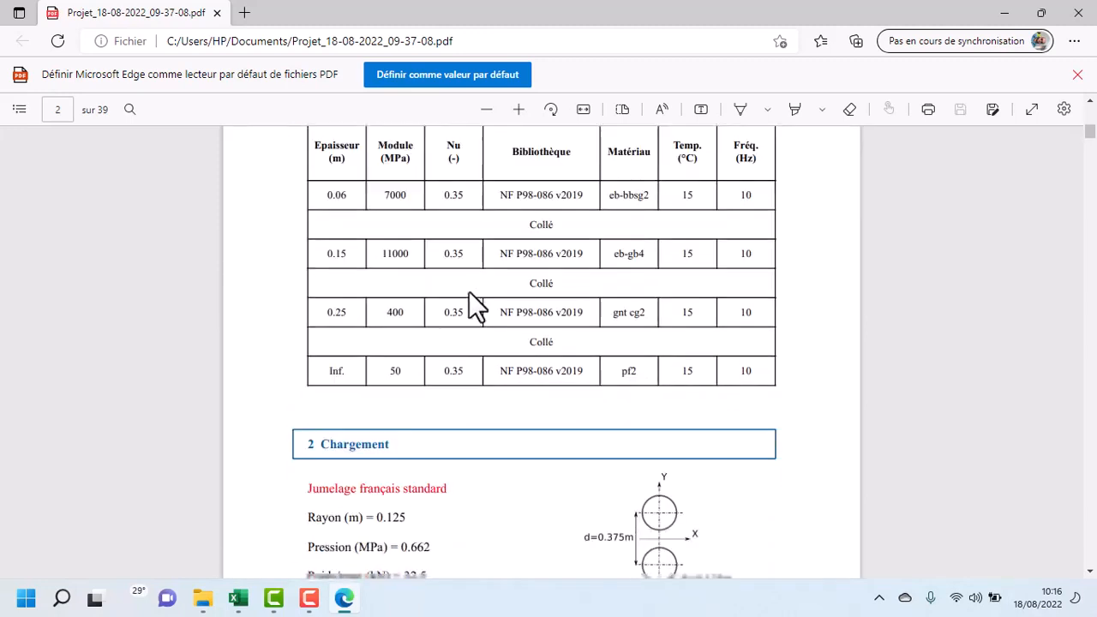
scroll(470, 291, "up", 2)
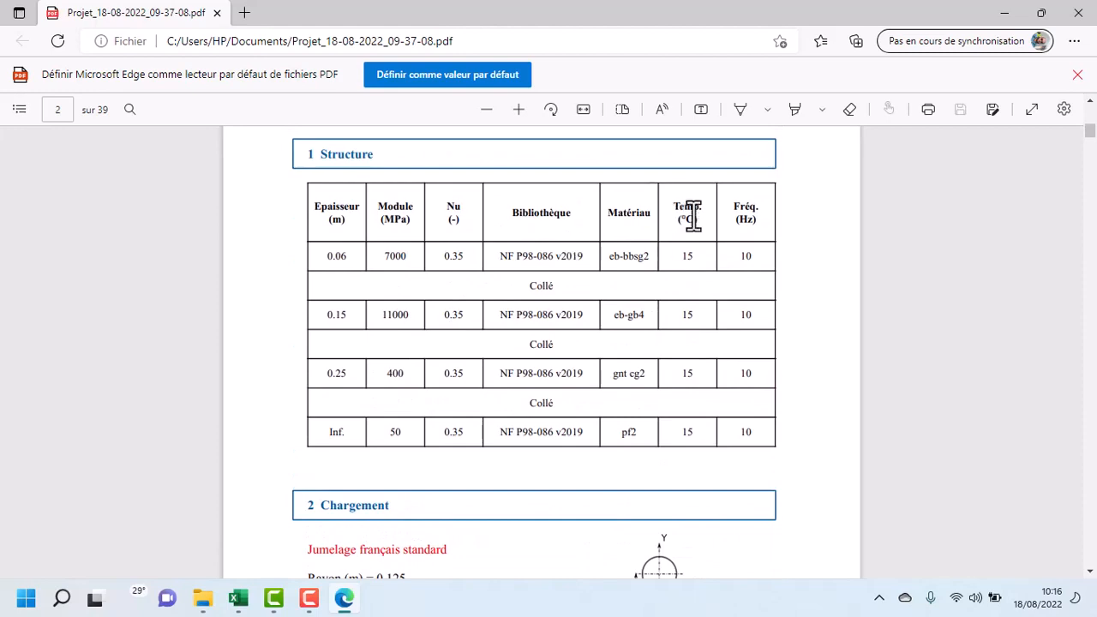
scroll(693, 216, "down", 4)
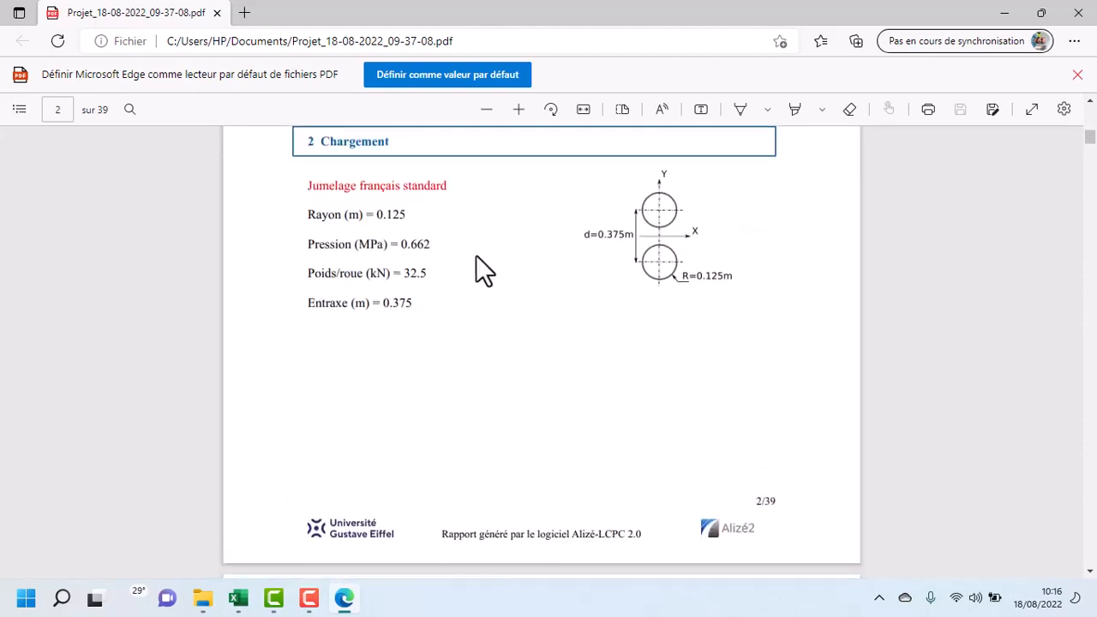
scroll(476, 256, "down", 7)
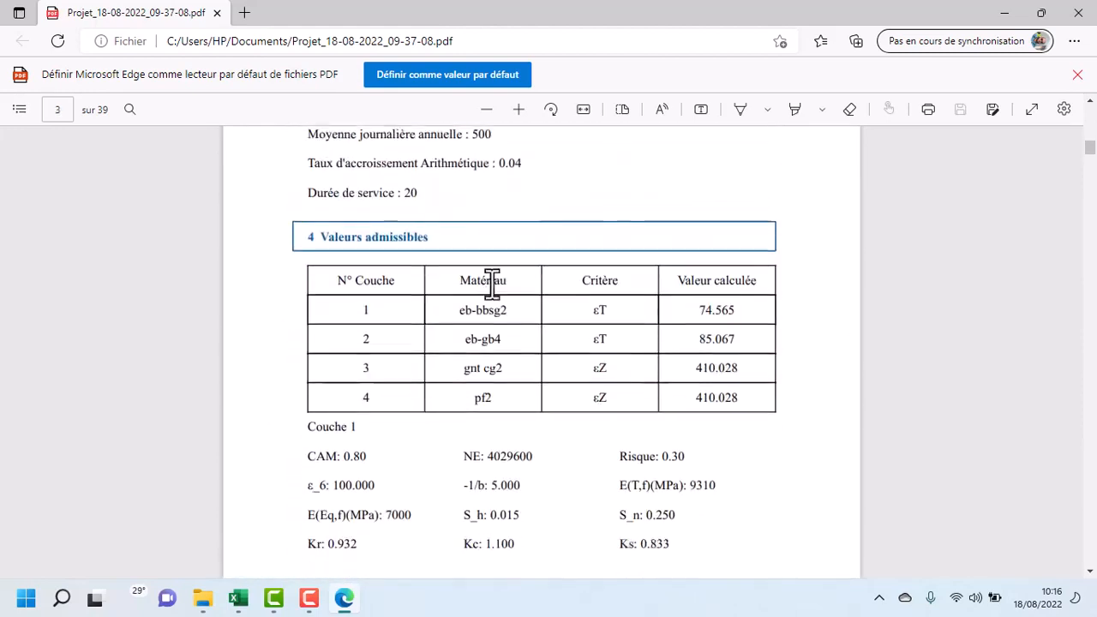
scroll(492, 282, "down", 10)
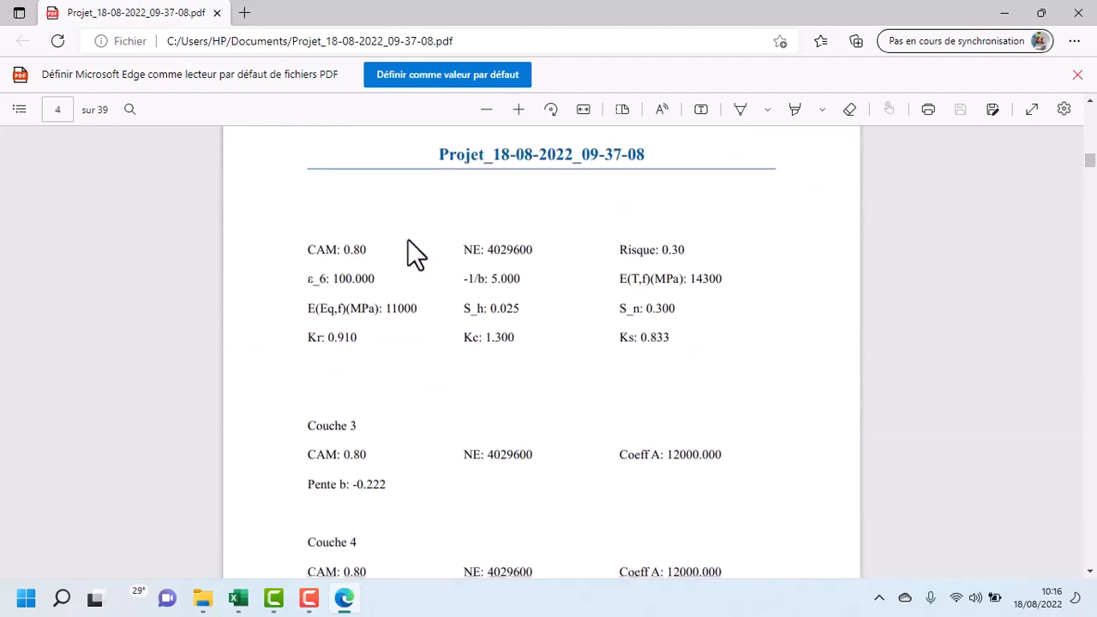
scroll(407, 238, "up", 1)
Examine the Résultats tables for Valeurs de dimensionnement, Contraintes and Déformations in the report.
scroll(407, 238, "down", 9)
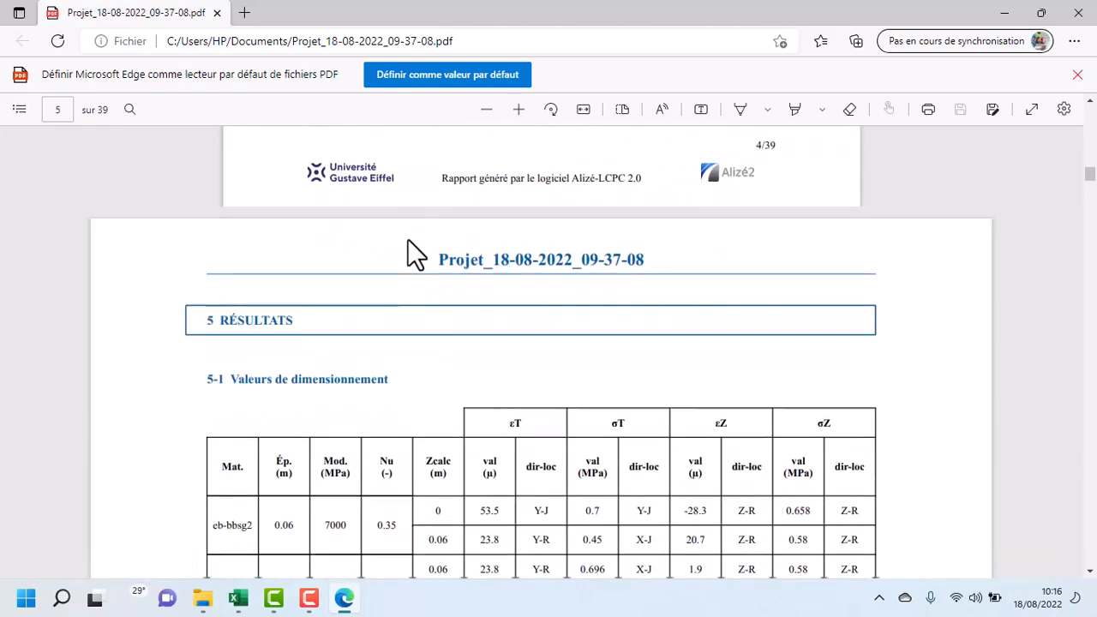
scroll(408, 238, "down", 3)
scroll(370, 260, "up", 1)
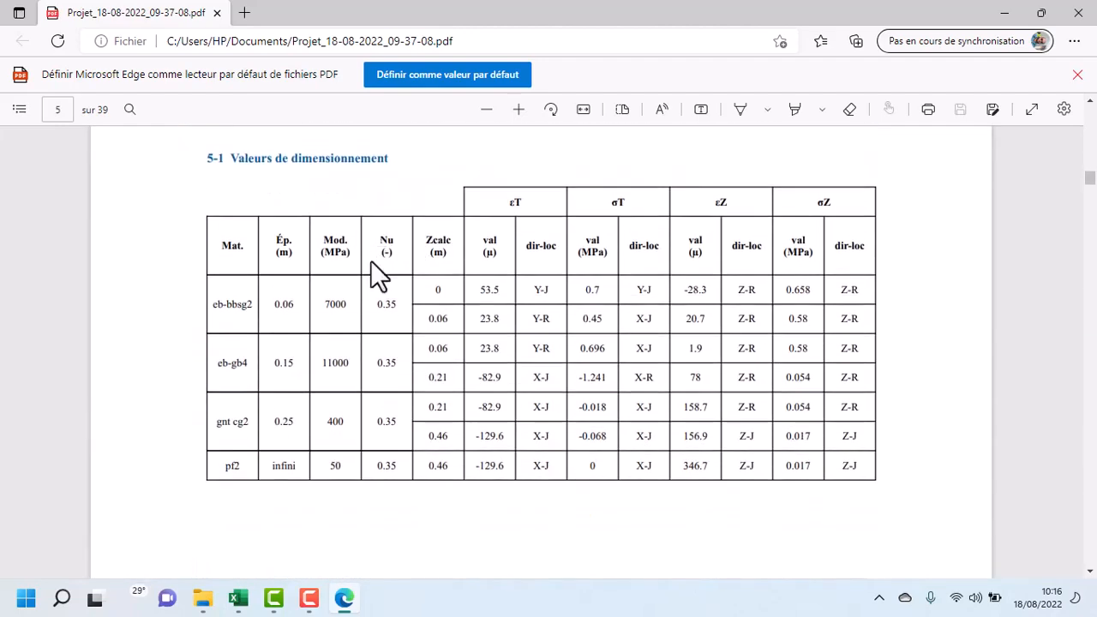
scroll(371, 261, "down", 1)
scroll(370, 261, "up", 1)
scroll(371, 260, "down", 5)
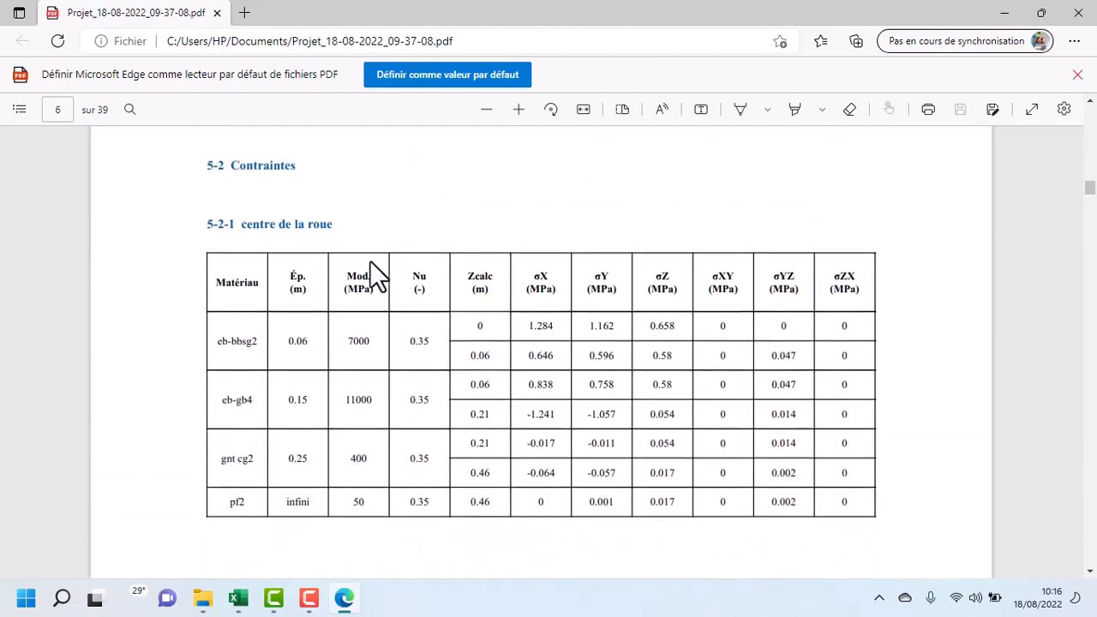
scroll(360, 270, "down", 6)
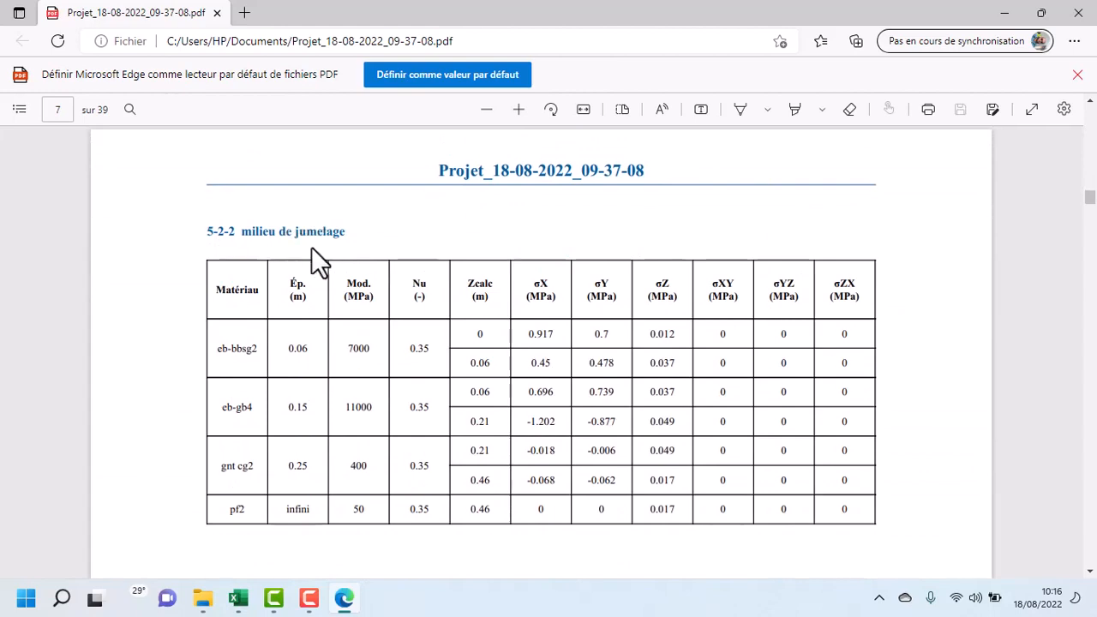
scroll(326, 248, "down", 6)
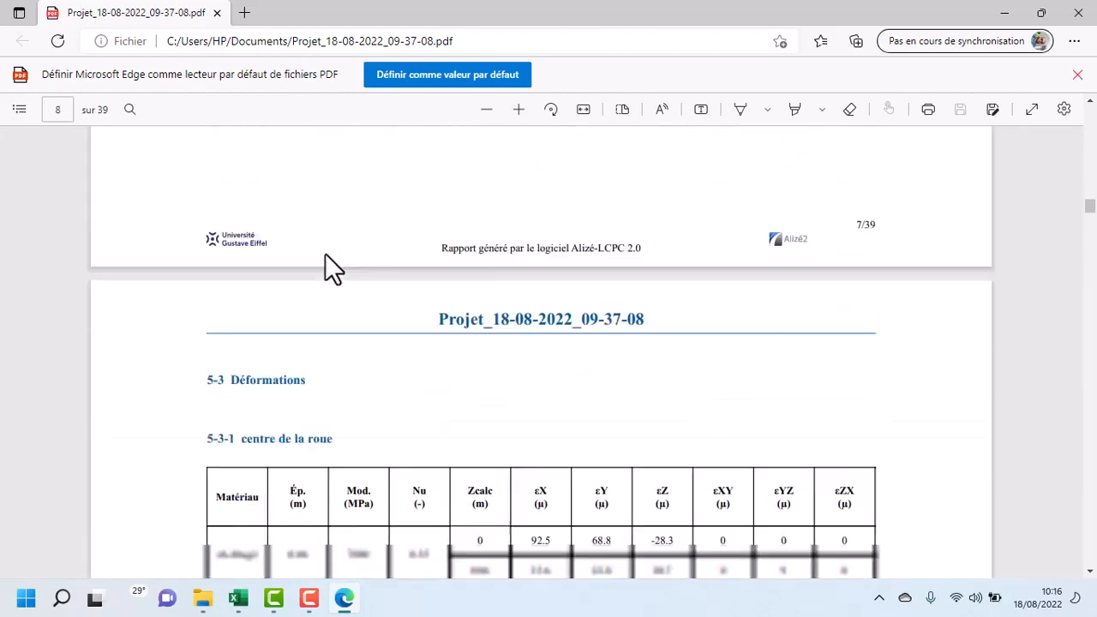
scroll(343, 291, "down", 15)
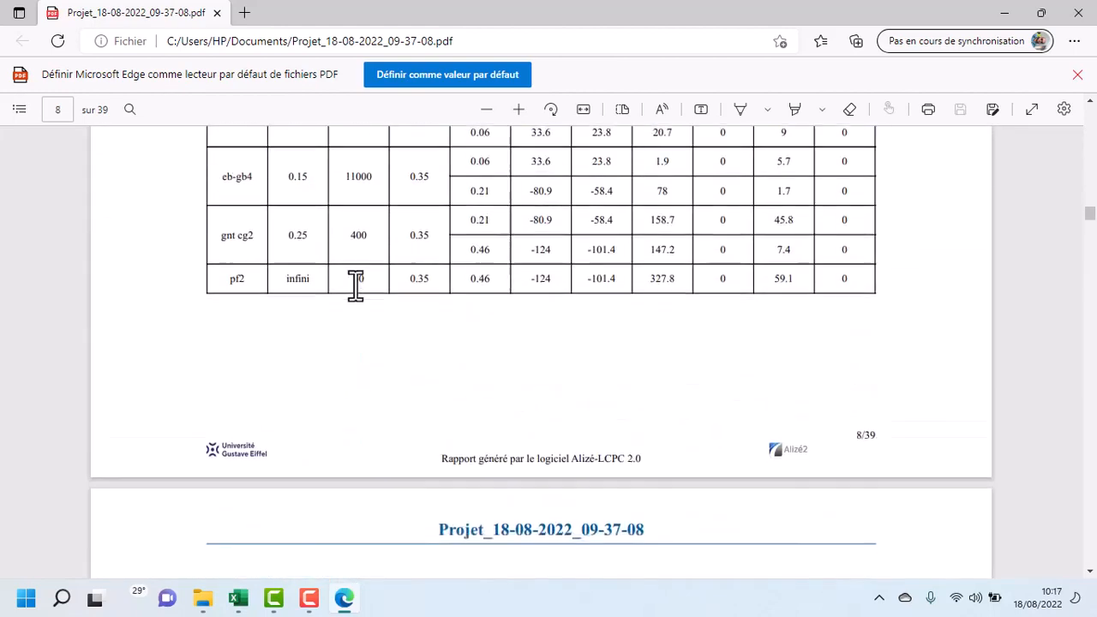
Look through the Courbes 2D section, from the EpsiT and SigmaT plots to the report's last page.
scroll(353, 288, "down", 5)
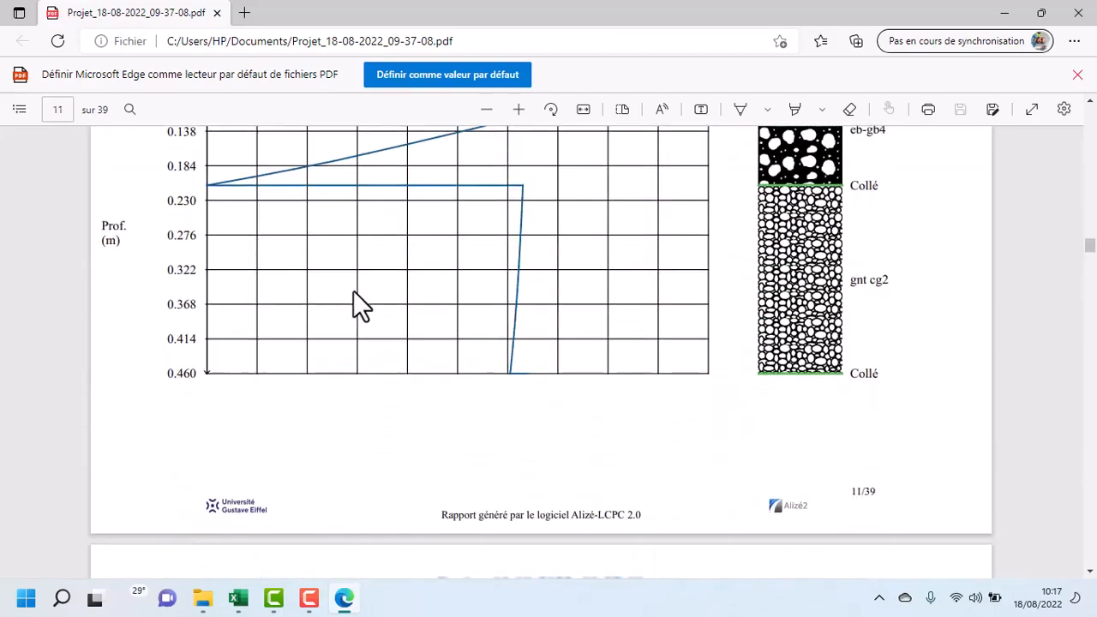
scroll(356, 286, "up", 9)
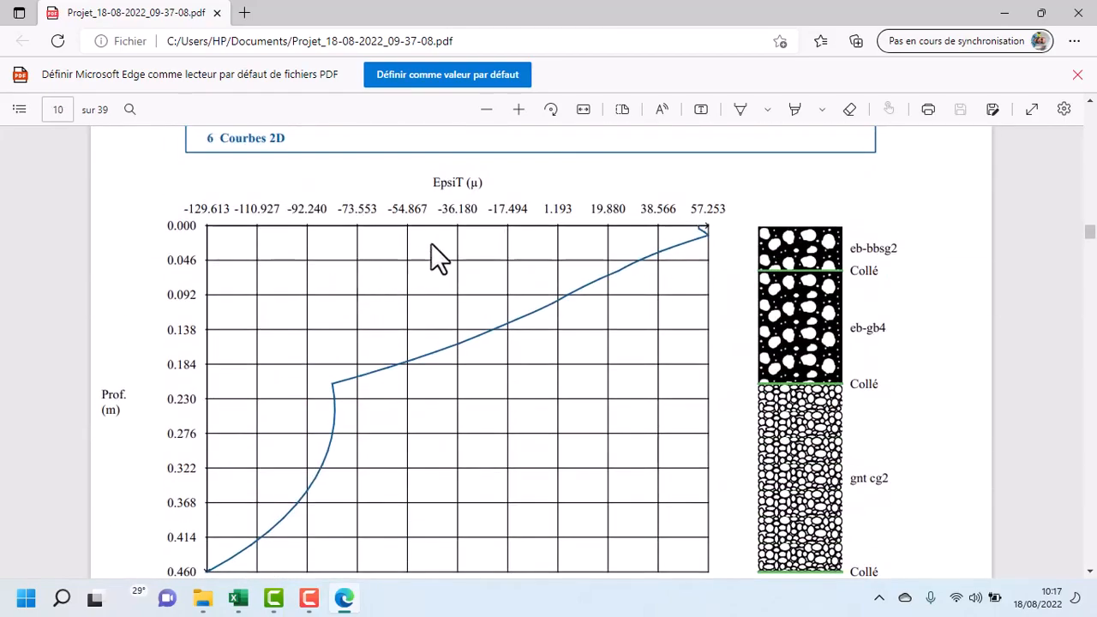
scroll(463, 214, "down", 1)
scroll(463, 219, "down", 8)
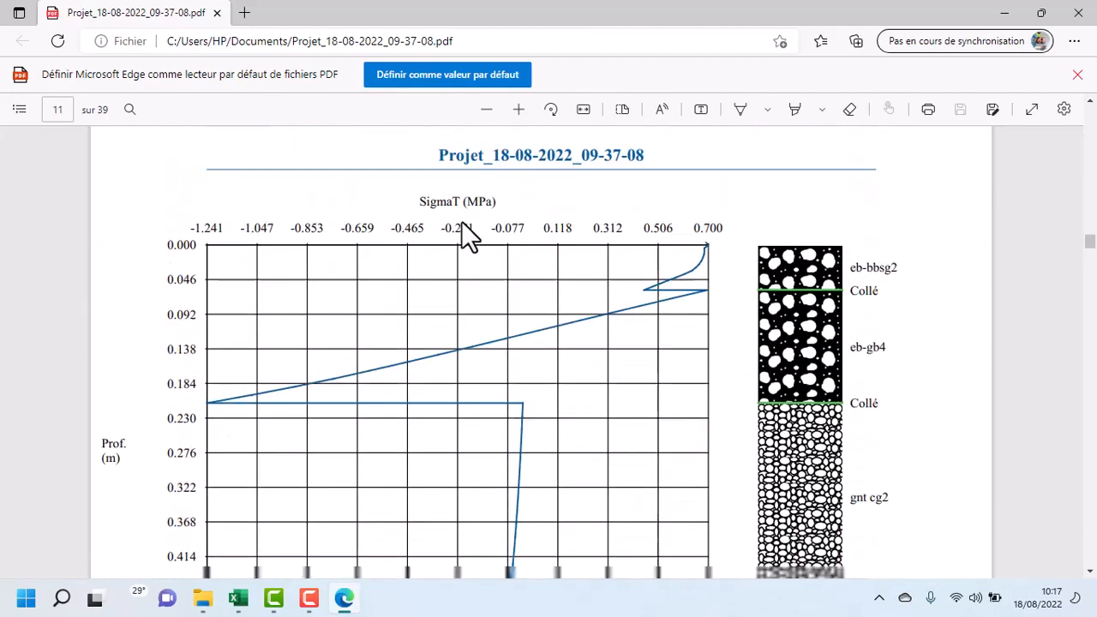
scroll(463, 221, "up", 3)
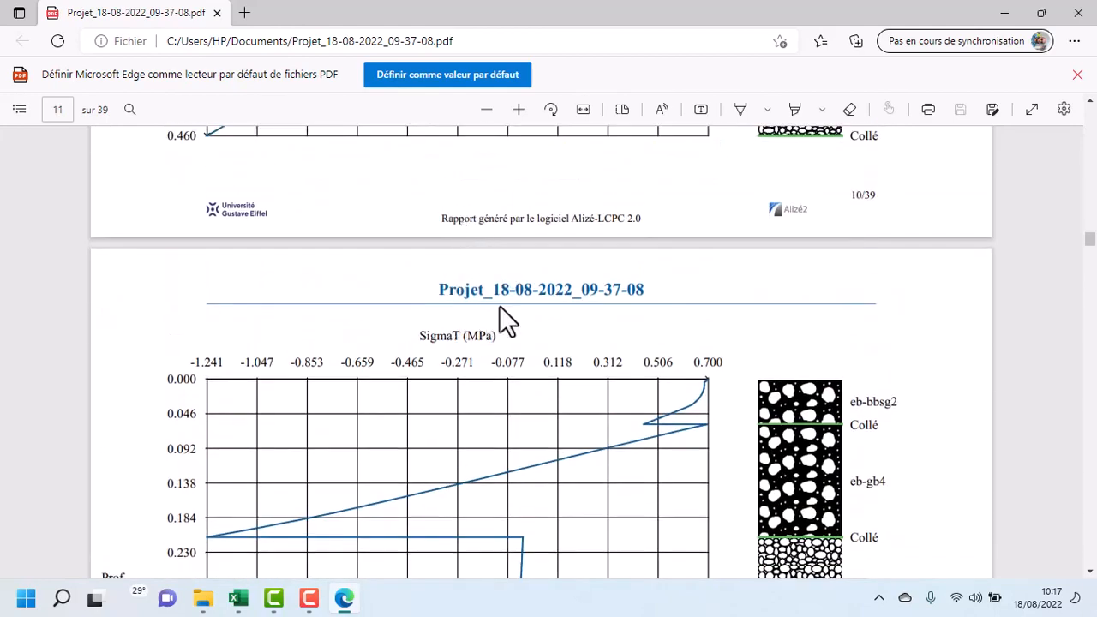
scroll(497, 296, "down", 15)
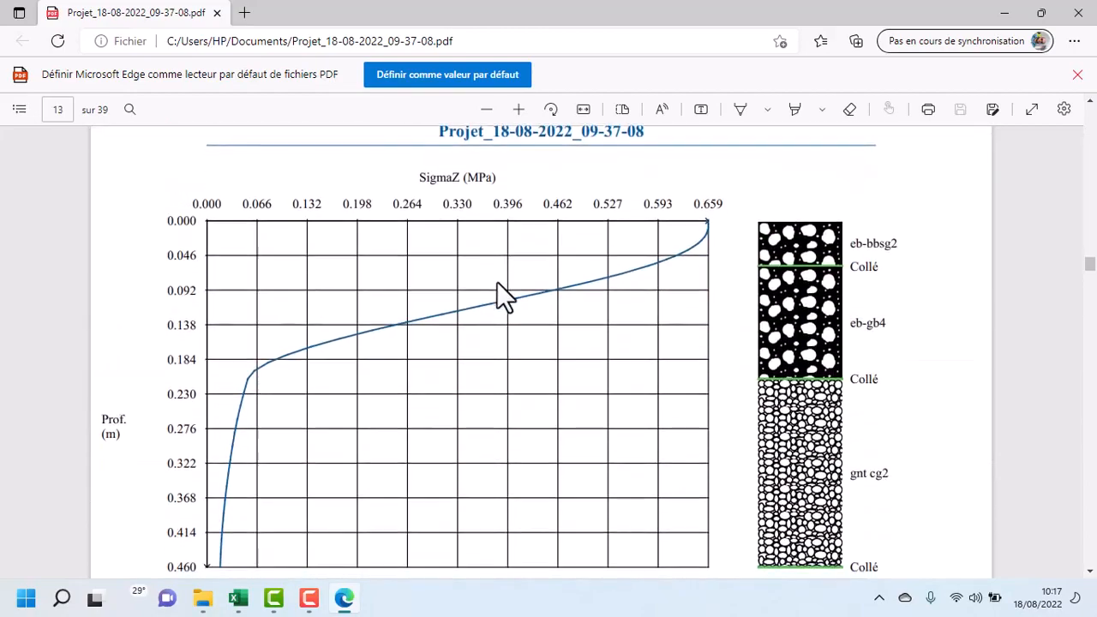
scroll(497, 296, "down", 15)
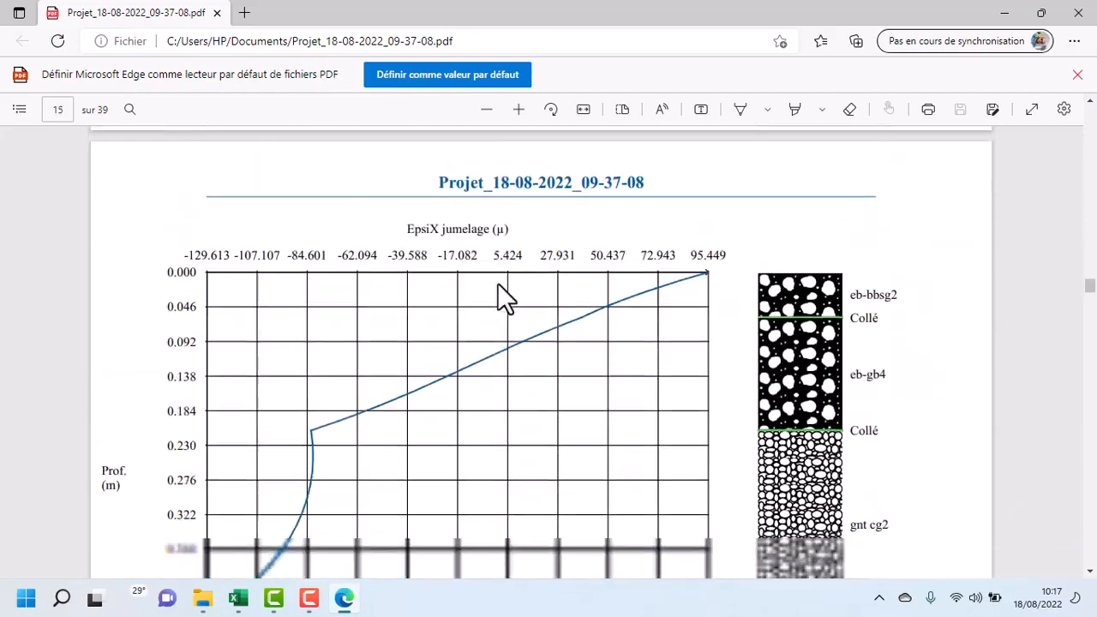
scroll(498, 284, "down", 3)
scroll(498, 284, "down", 10)
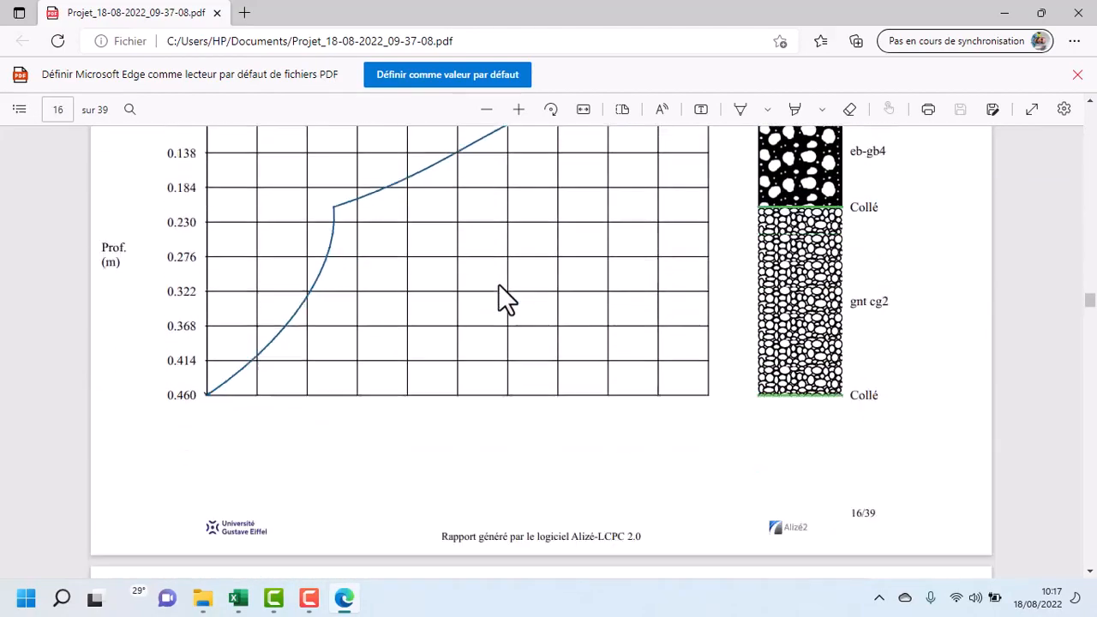
scroll(500, 286, "down", 20)
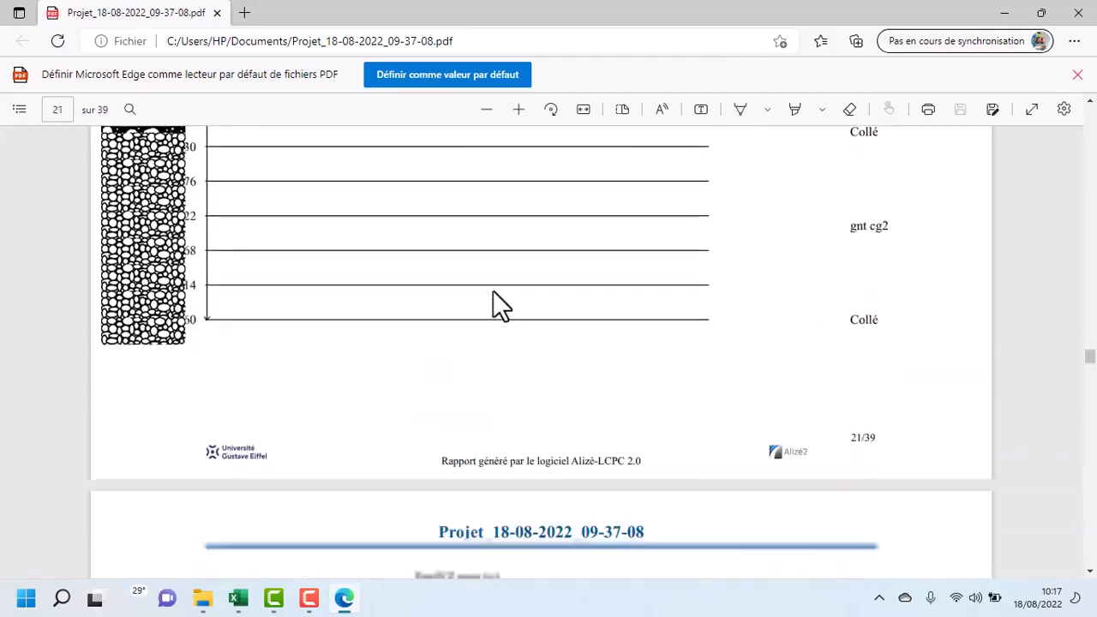
scroll(495, 305, "down", 20)
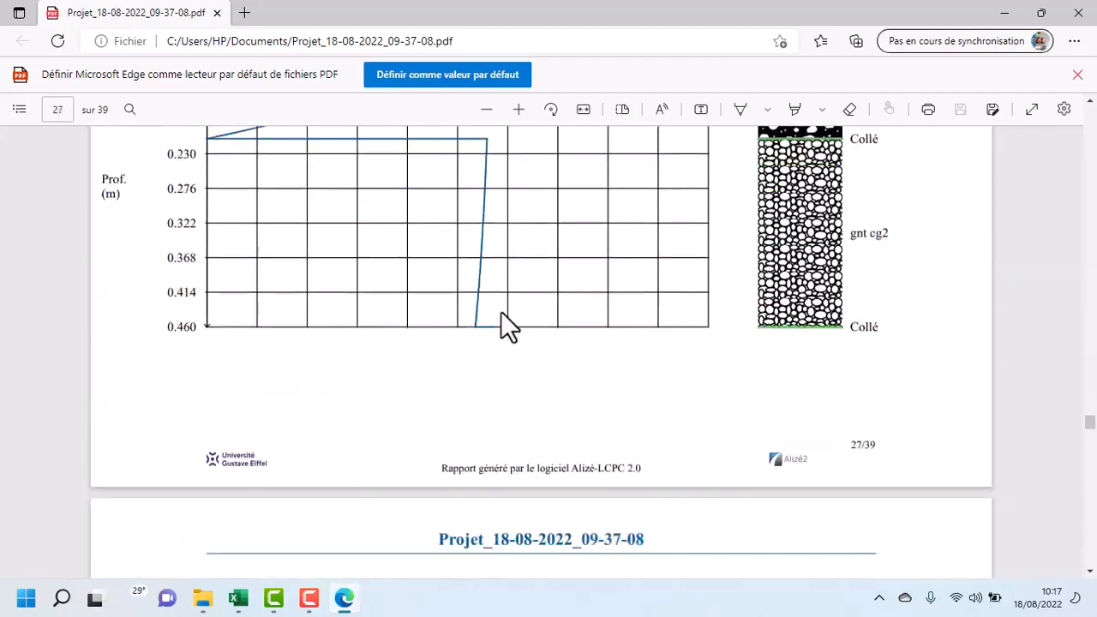
scroll(506, 324, "down", 20)
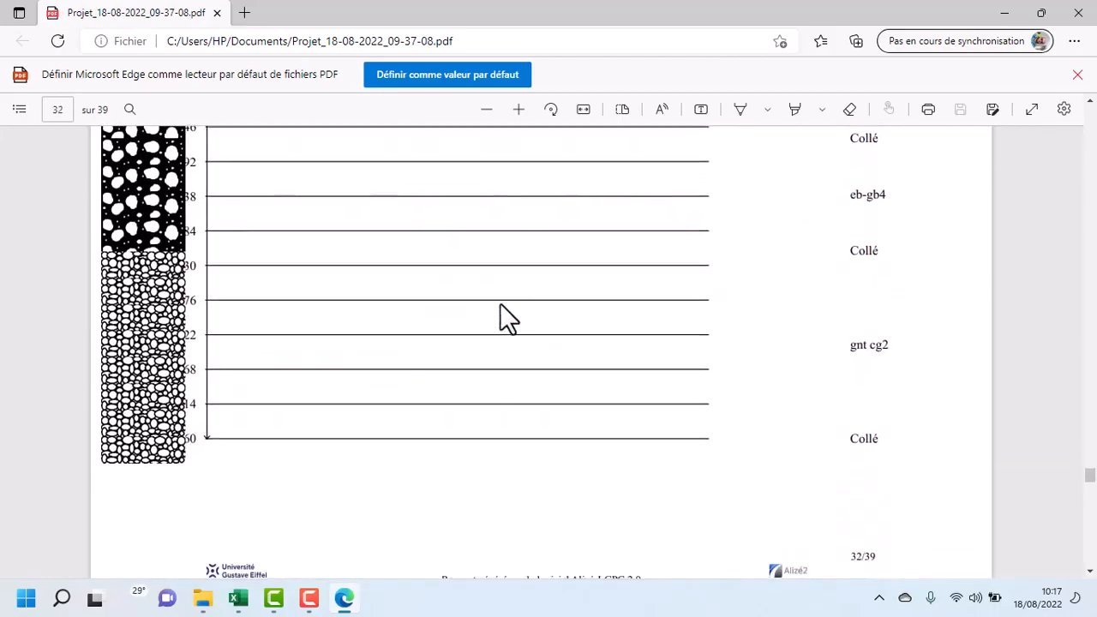
scroll(506, 318, "down", 20)
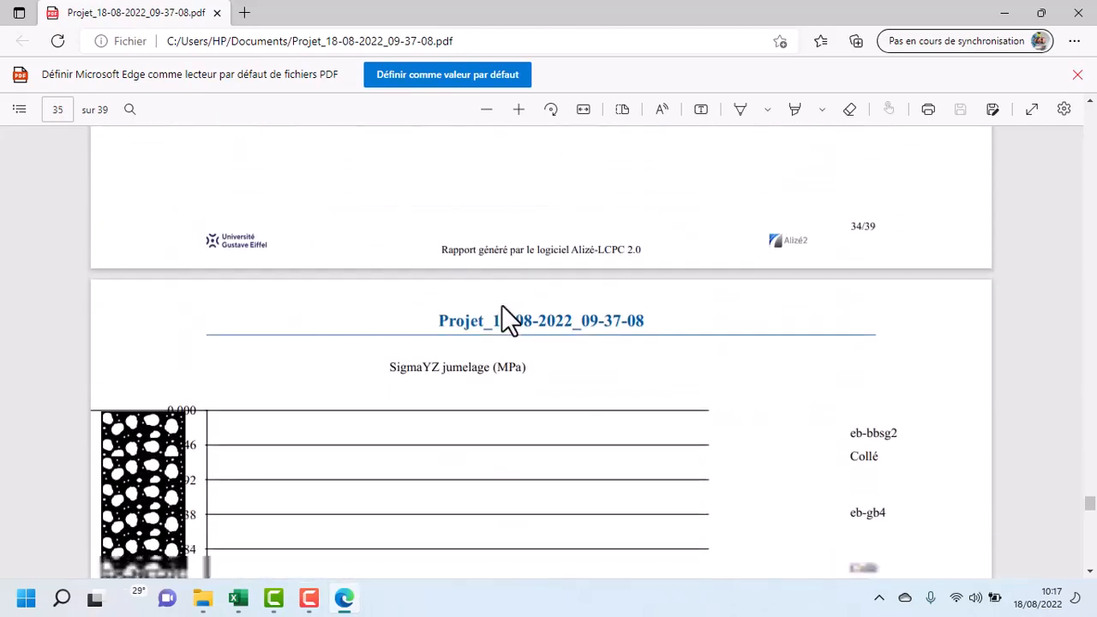
scroll(506, 319, "down", 10)
left_click_drag(1090, 520, 1093, 567)
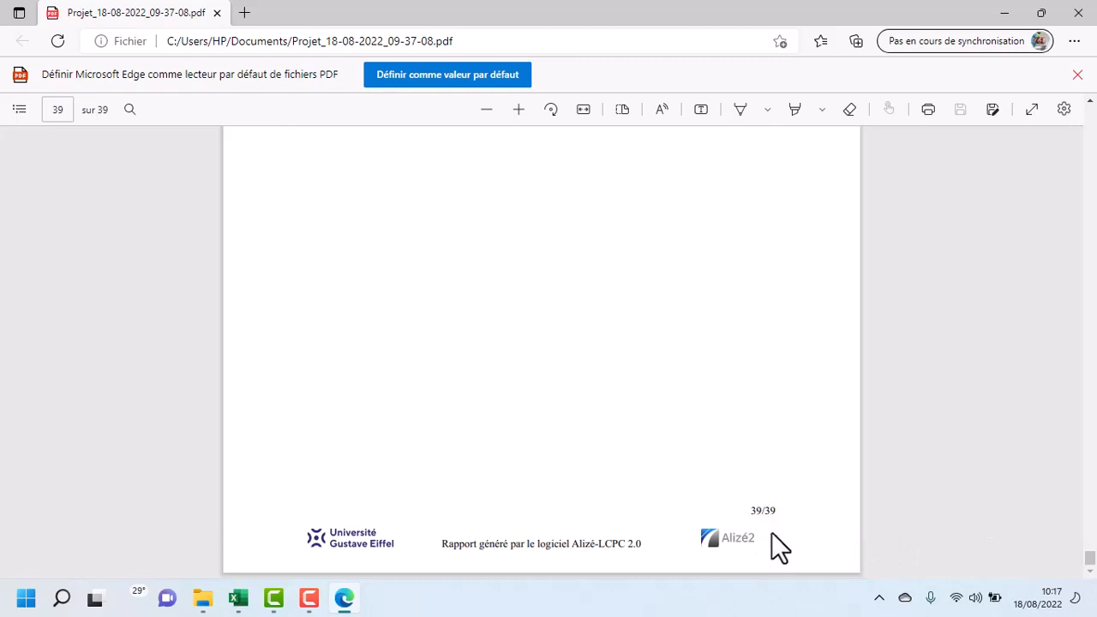
Reduce the report's page zoom and skim the pages backward from the end to the Structure section.
scroll(400, 343, "up", 1)
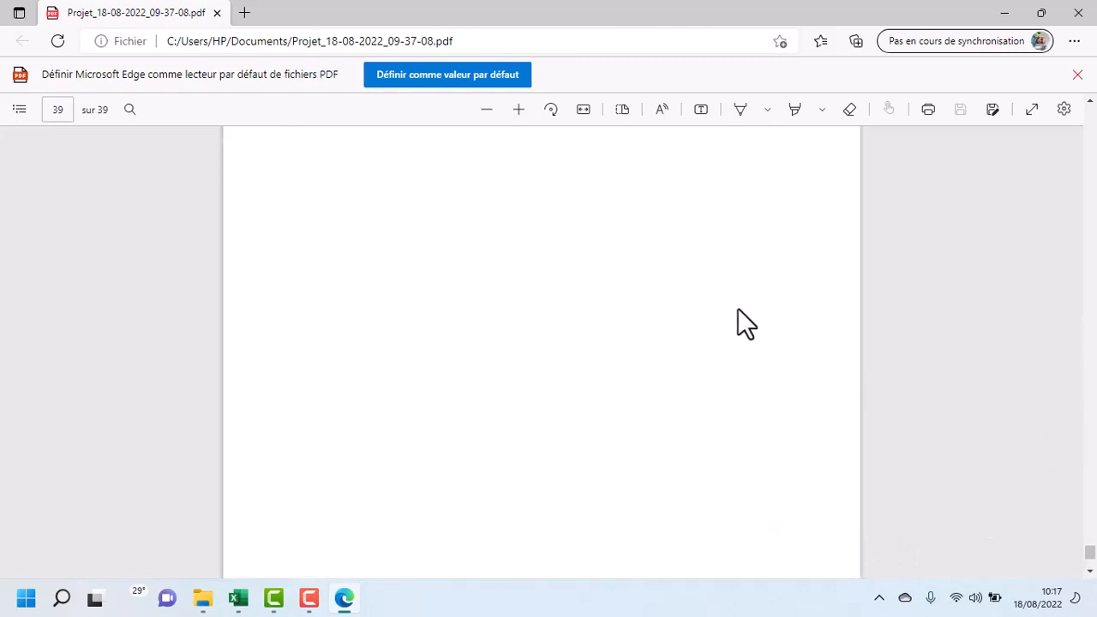
scroll(705, 291, "down", 4, "ctrl")
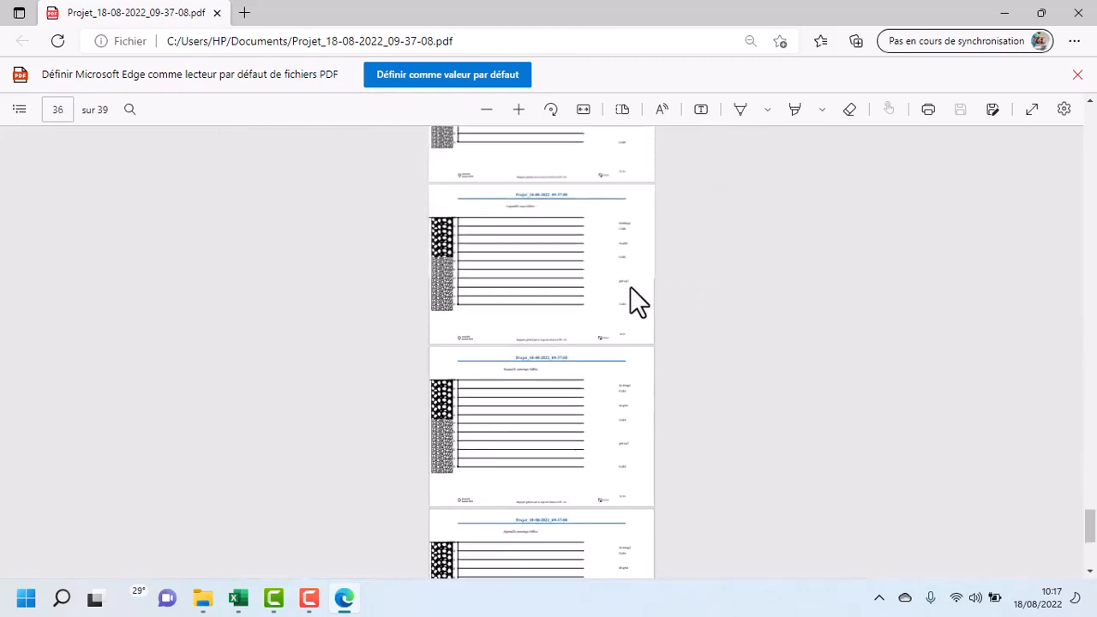
scroll(631, 288, "up", 10)
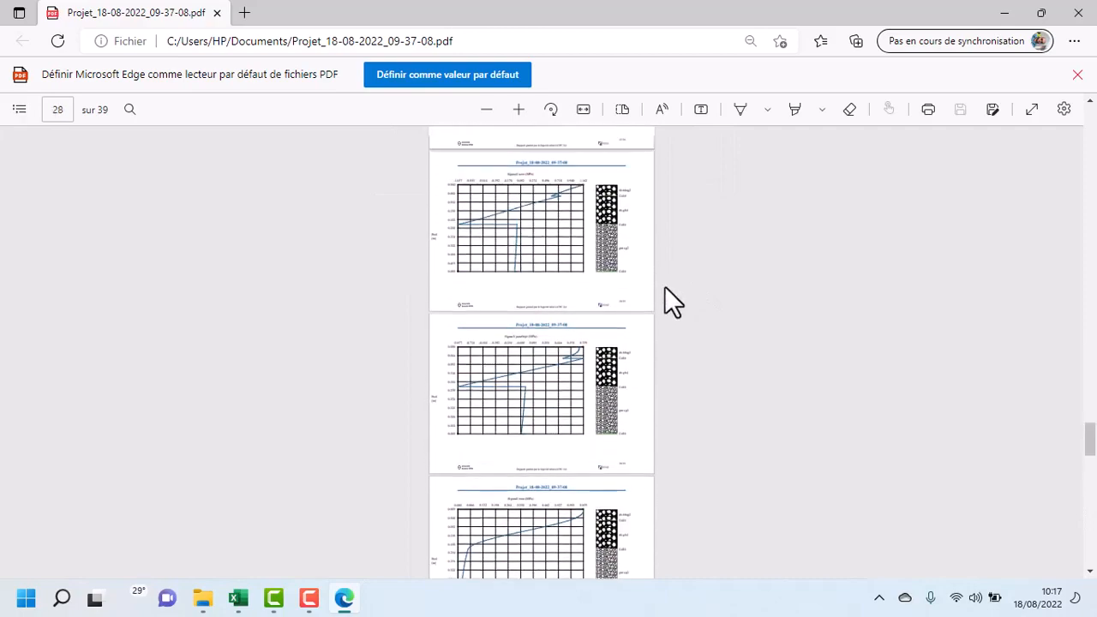
scroll(664, 286, "up", 20)
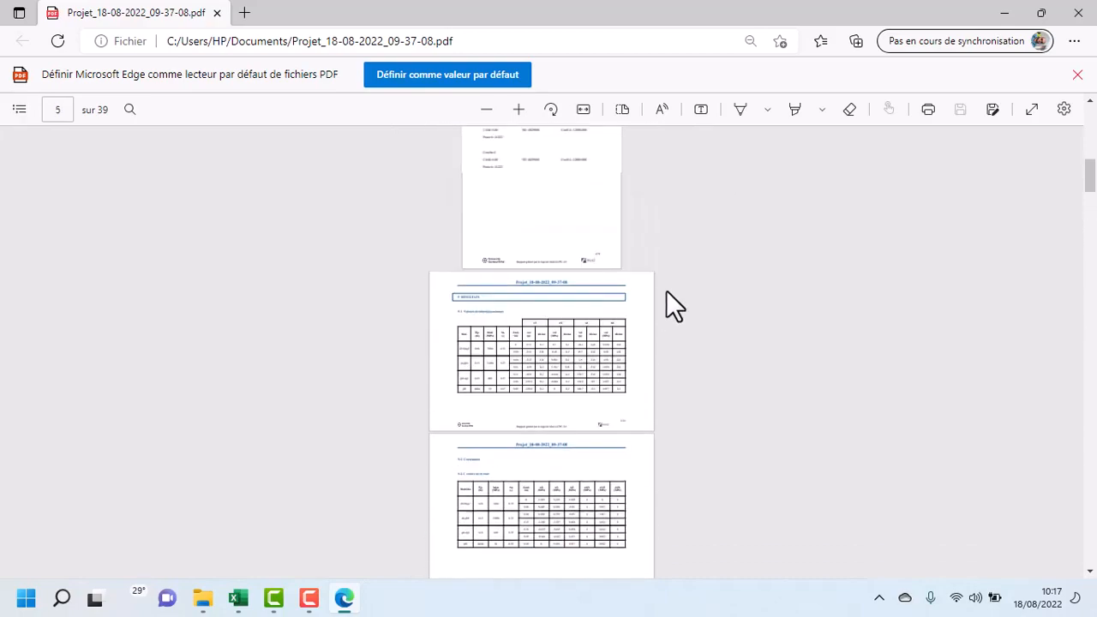
scroll(668, 298, "up", 6)
scroll(553, 258, "down", 4)
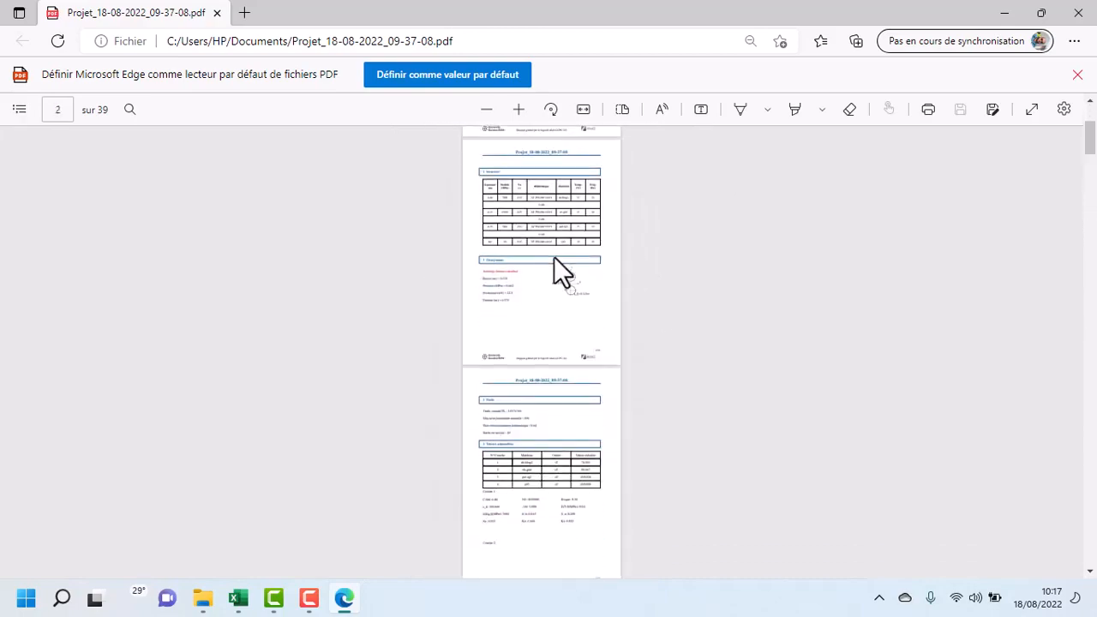